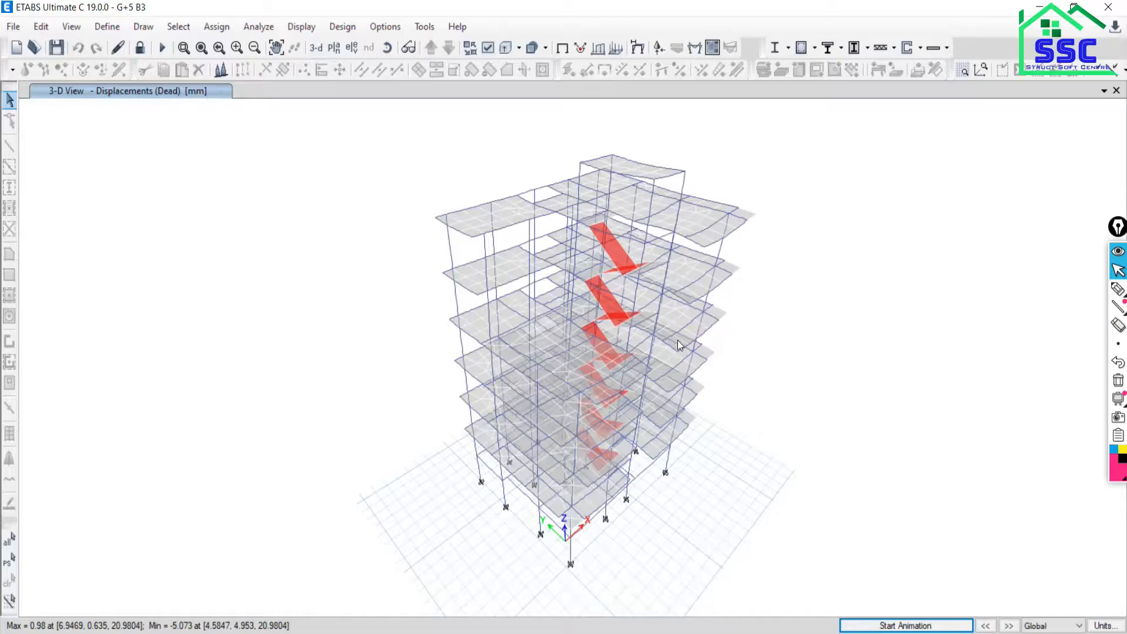
Display the Fz support reactions as arrows for the load combination 1.5(DL+SIDL+LL) and inspect them at the column bases.
click(300, 27)
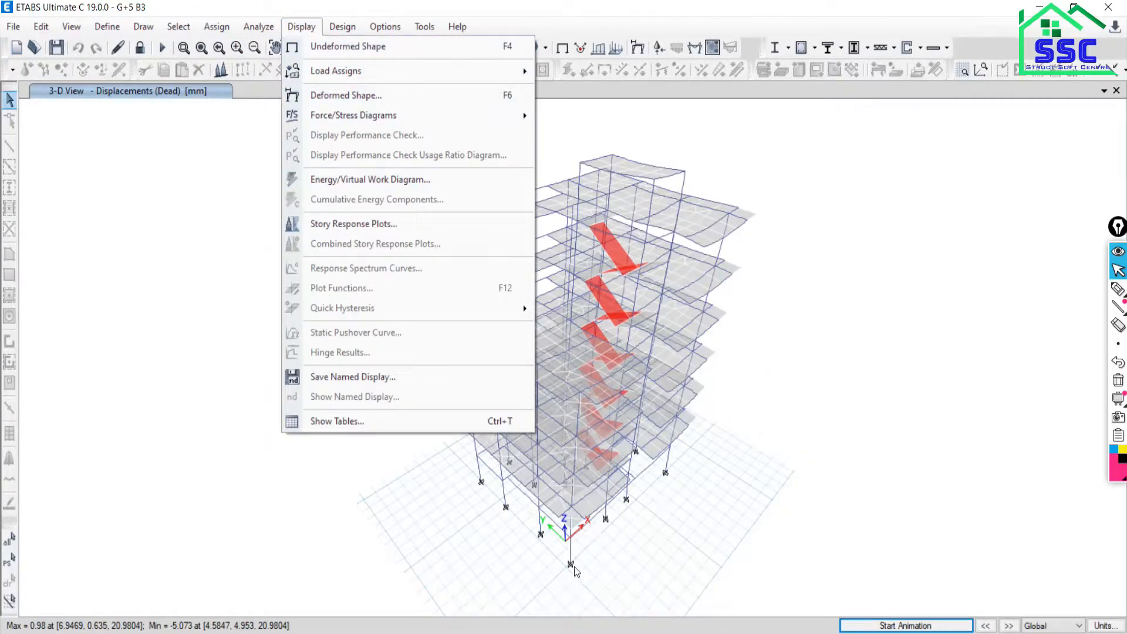
mouse_move(322, 120)
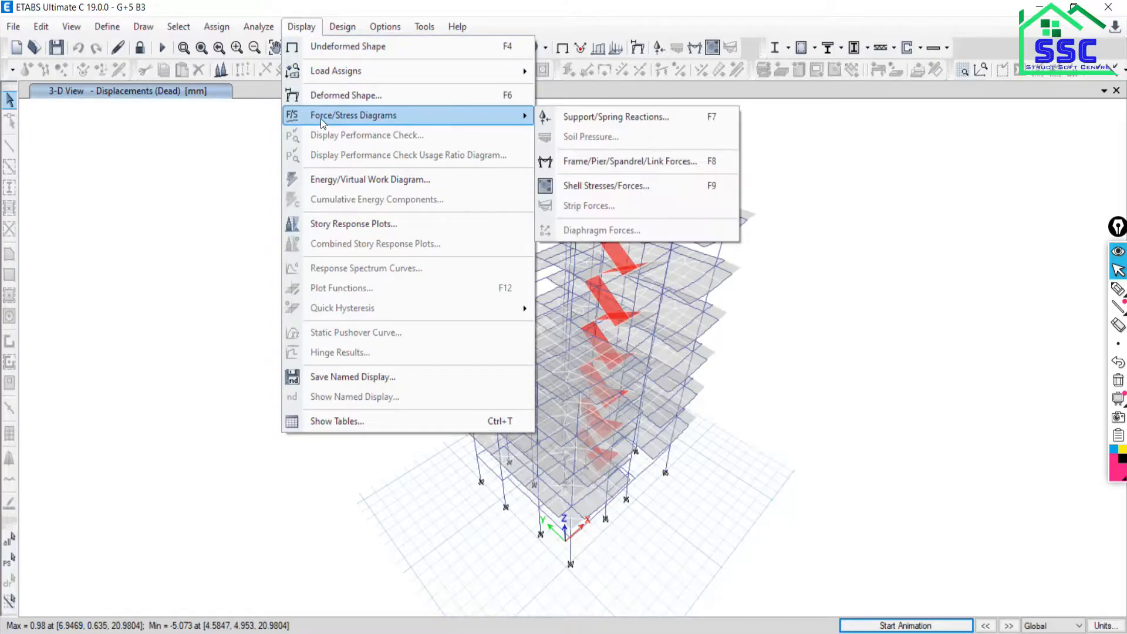
click(576, 119)
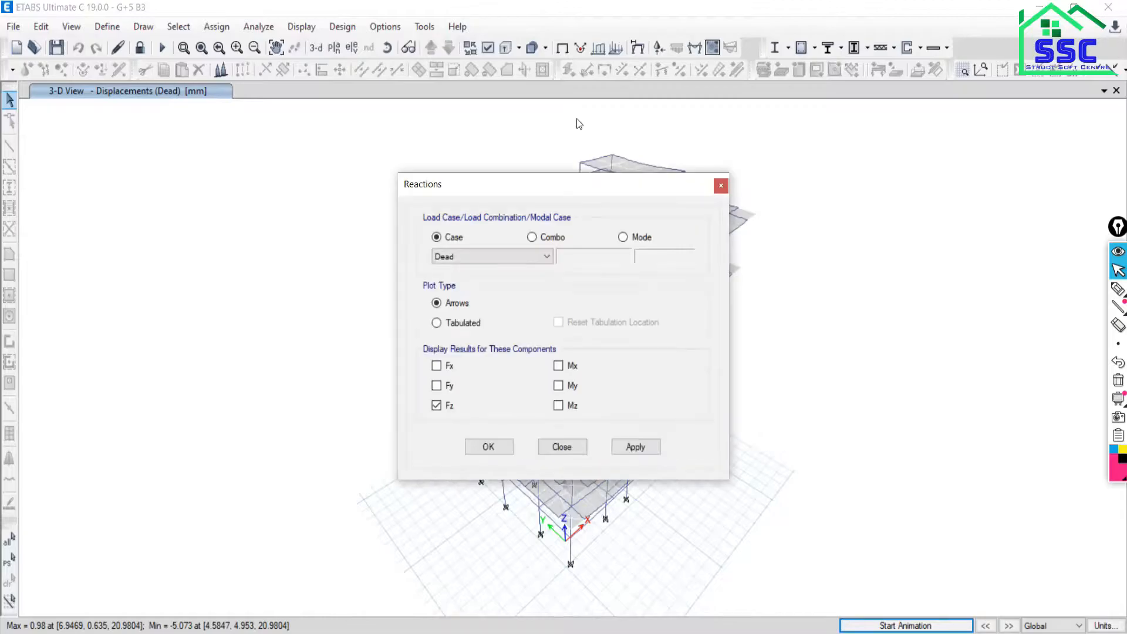
drag(526, 197, 204, 90)
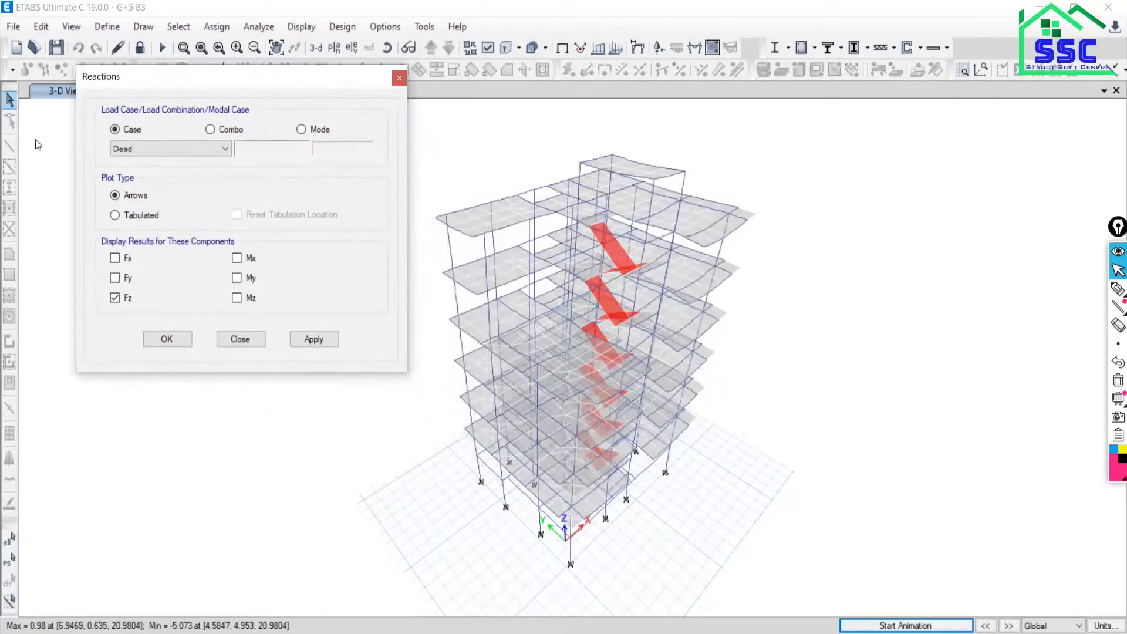
click(134, 148)
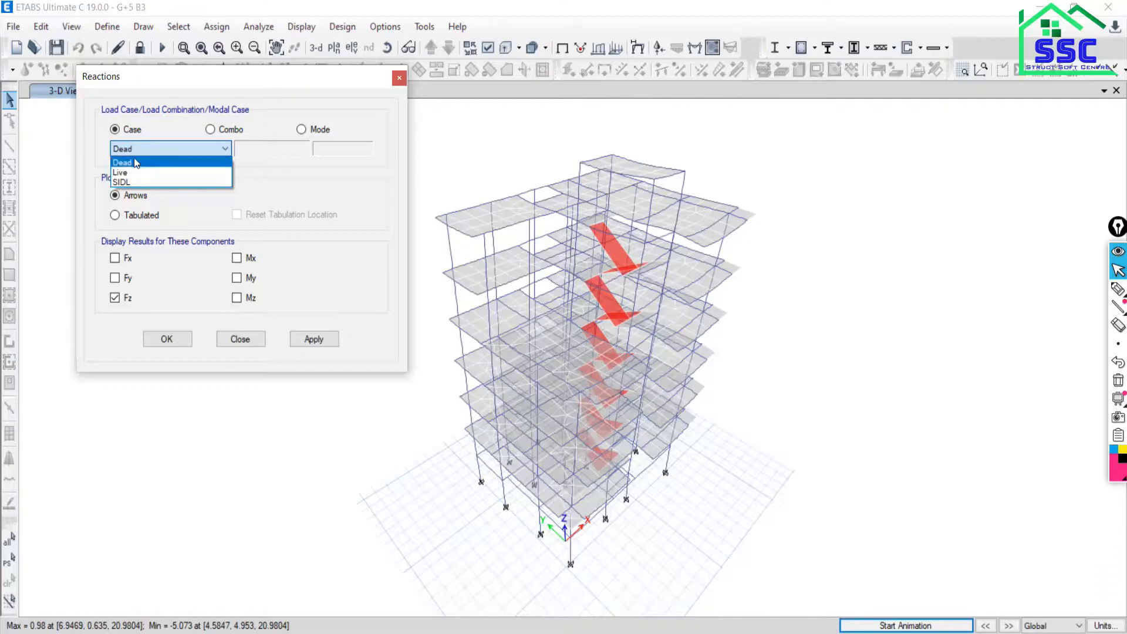
click(209, 130)
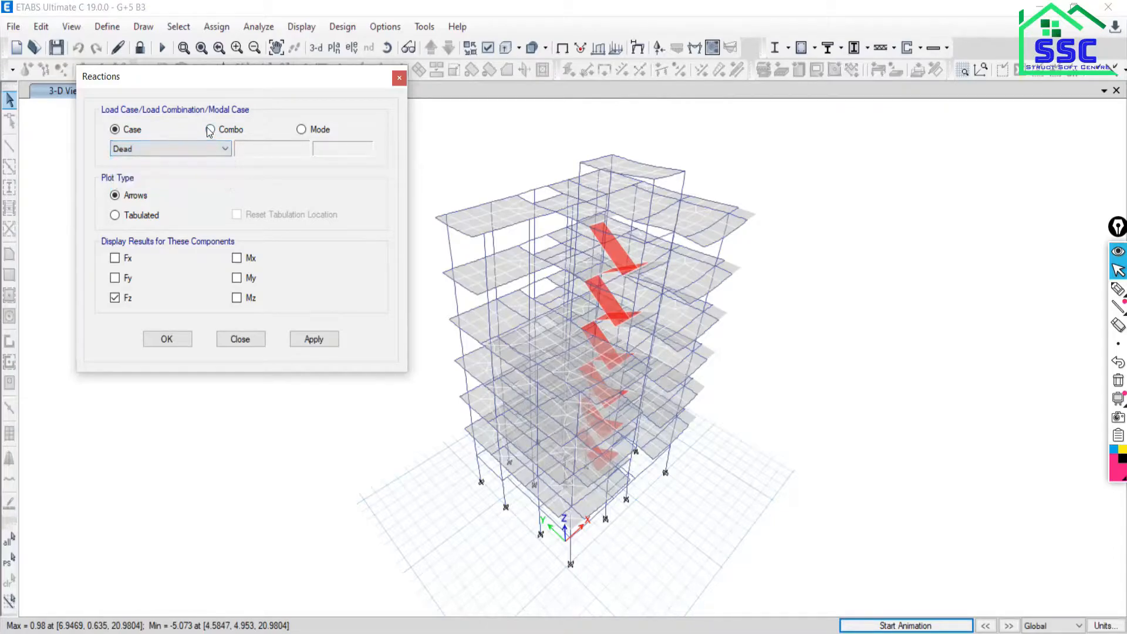
click(210, 130)
click(306, 340)
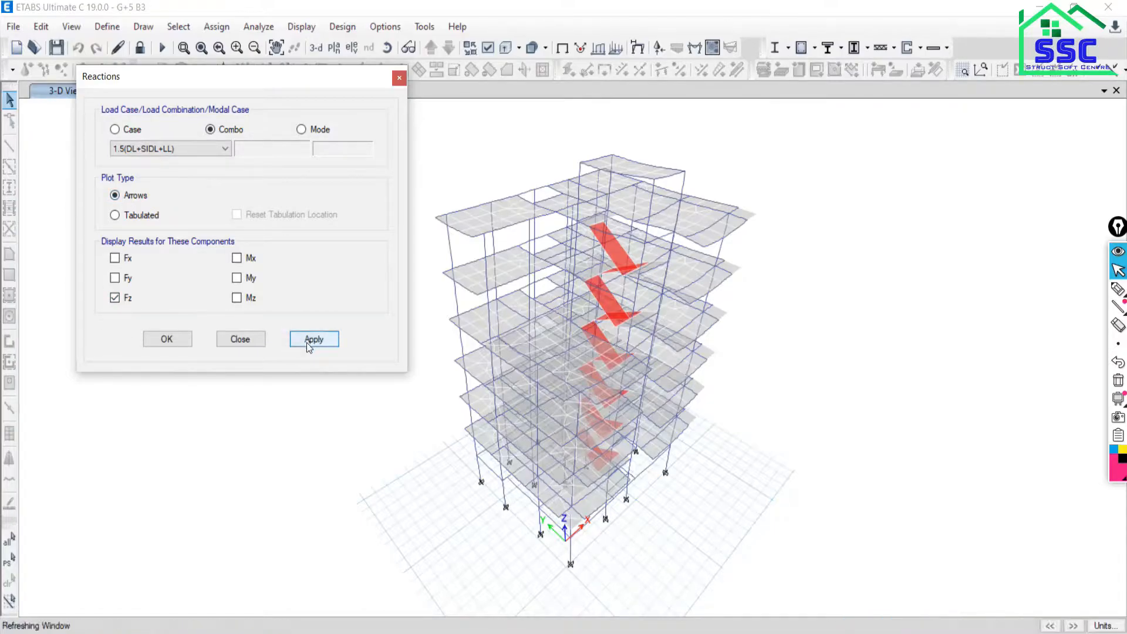
scroll(646, 351, up, 5)
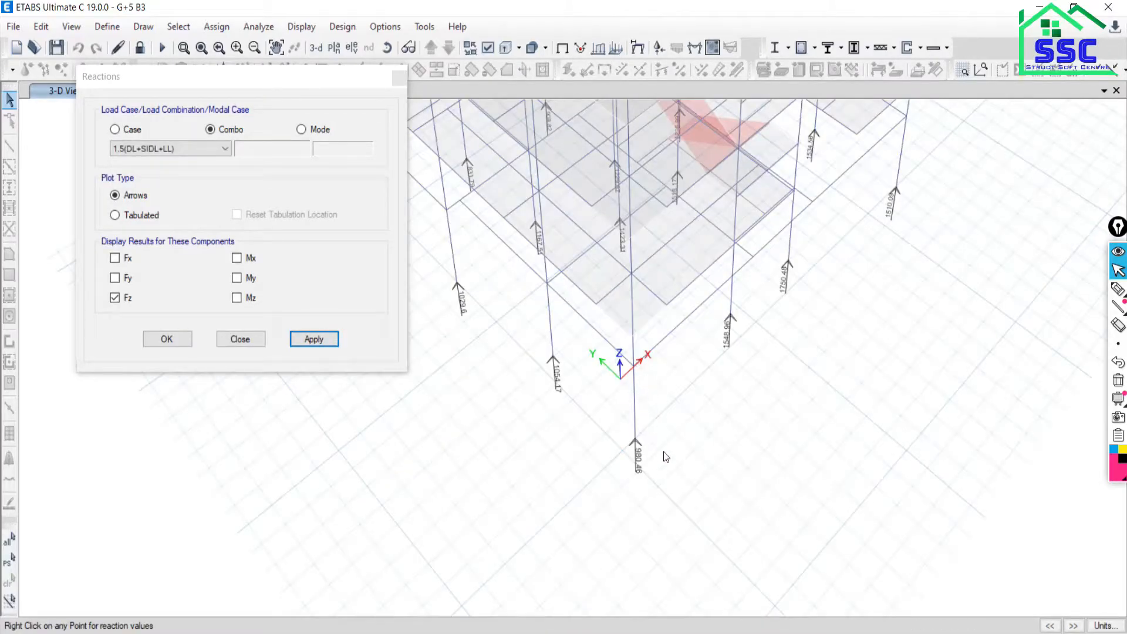
scroll(751, 358, up, 3)
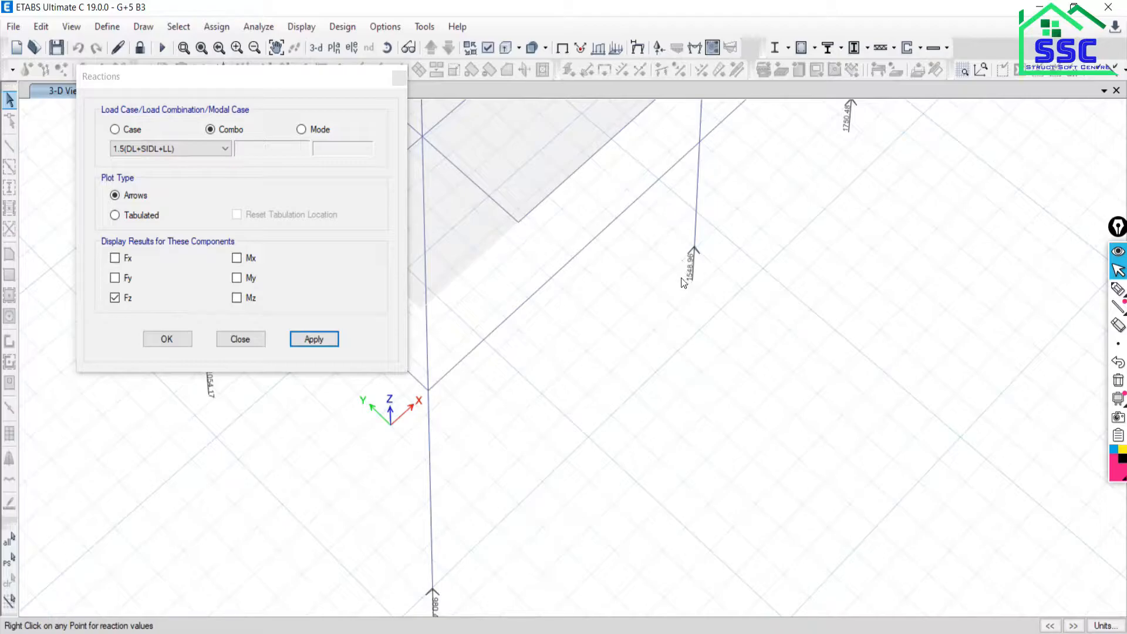
scroll(681, 282, down, 3)
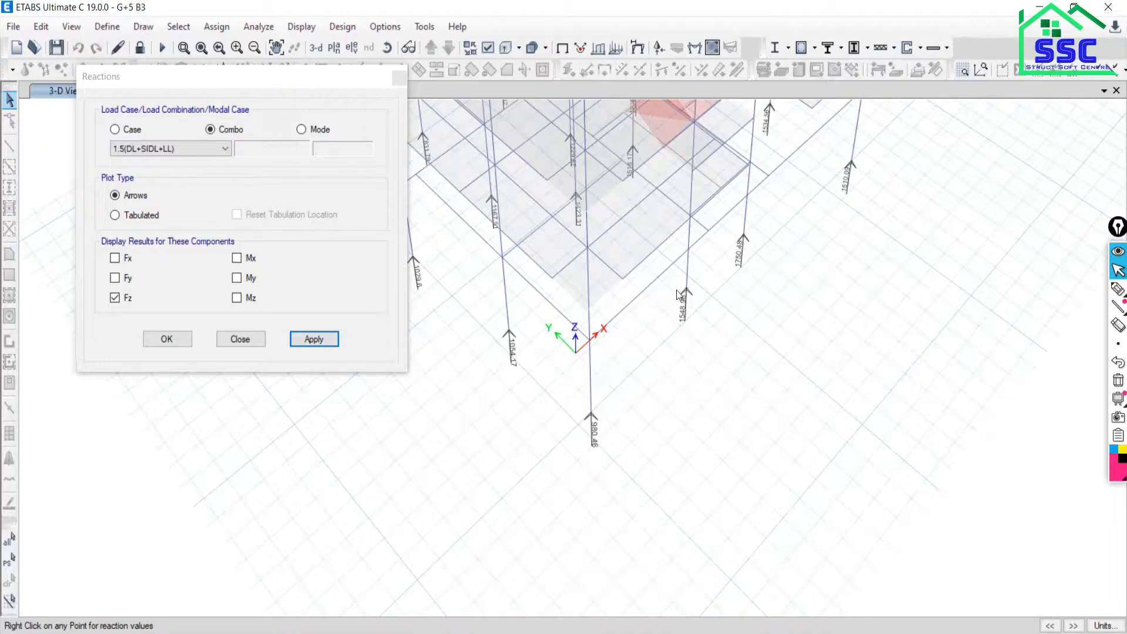
Switch the support reaction plot type to Tabulated and inspect the Fz labels at the base joints.
click(137, 216)
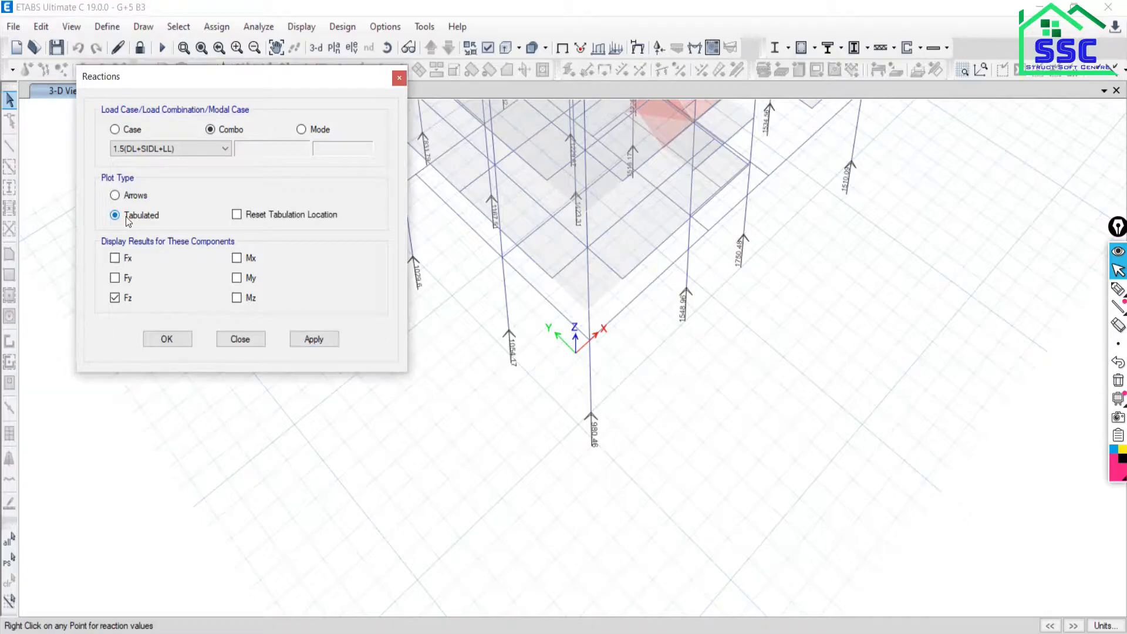
click(297, 342)
scroll(574, 352, up, 2)
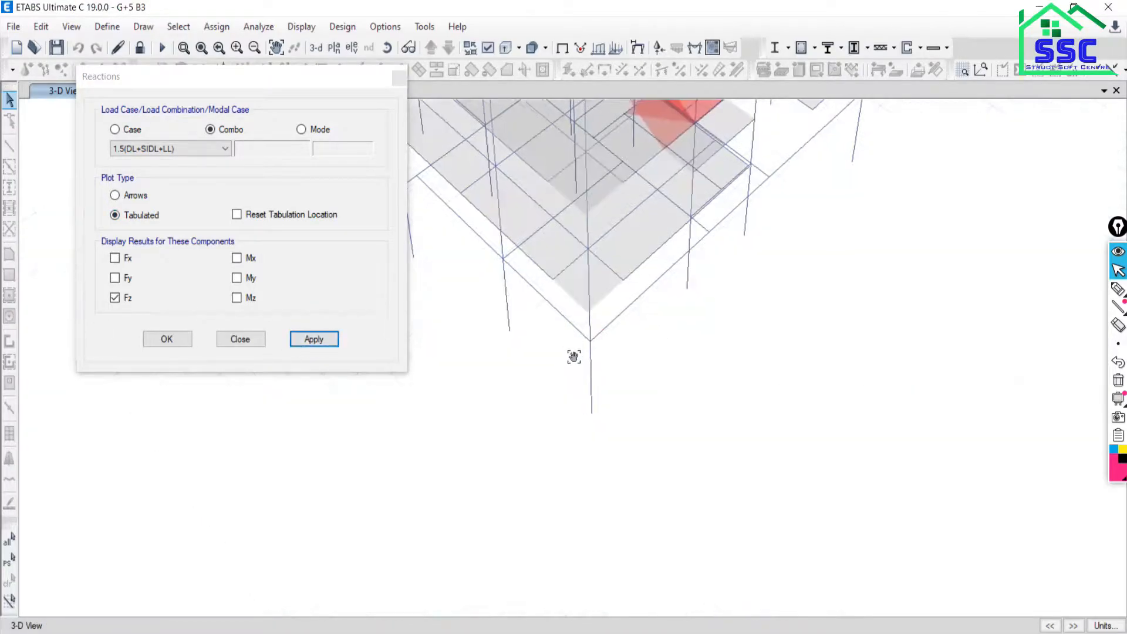
middle_drag(573, 352, 603, 418)
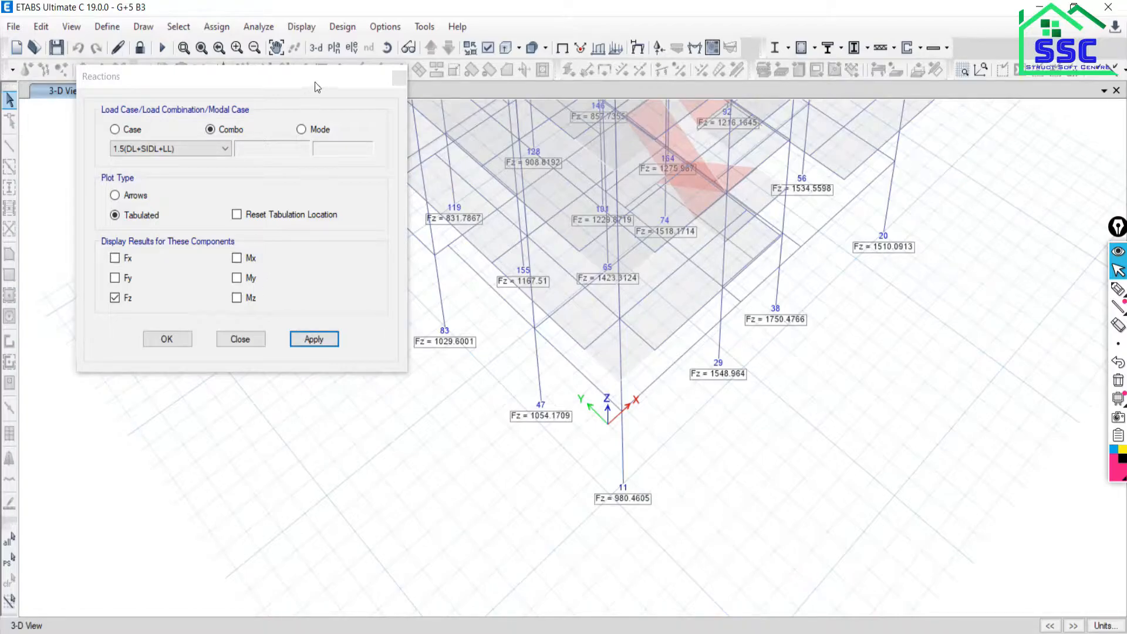
drag(315, 82, 97, 156)
scroll(638, 289, down, 5)
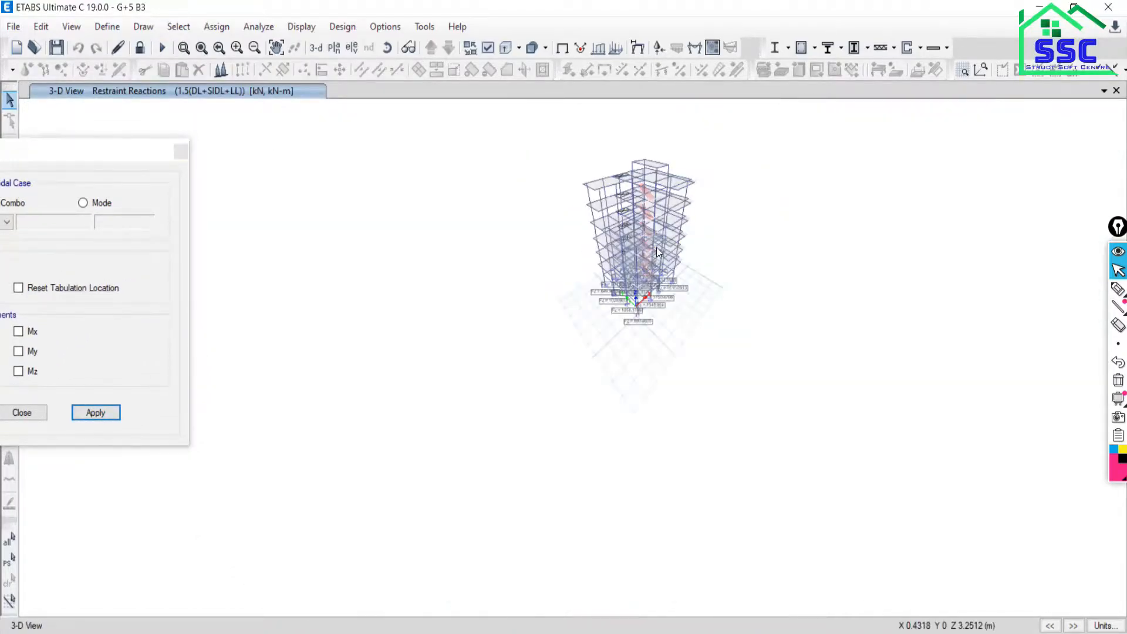
scroll(656, 247, up, 5)
scroll(621, 270, down, 5)
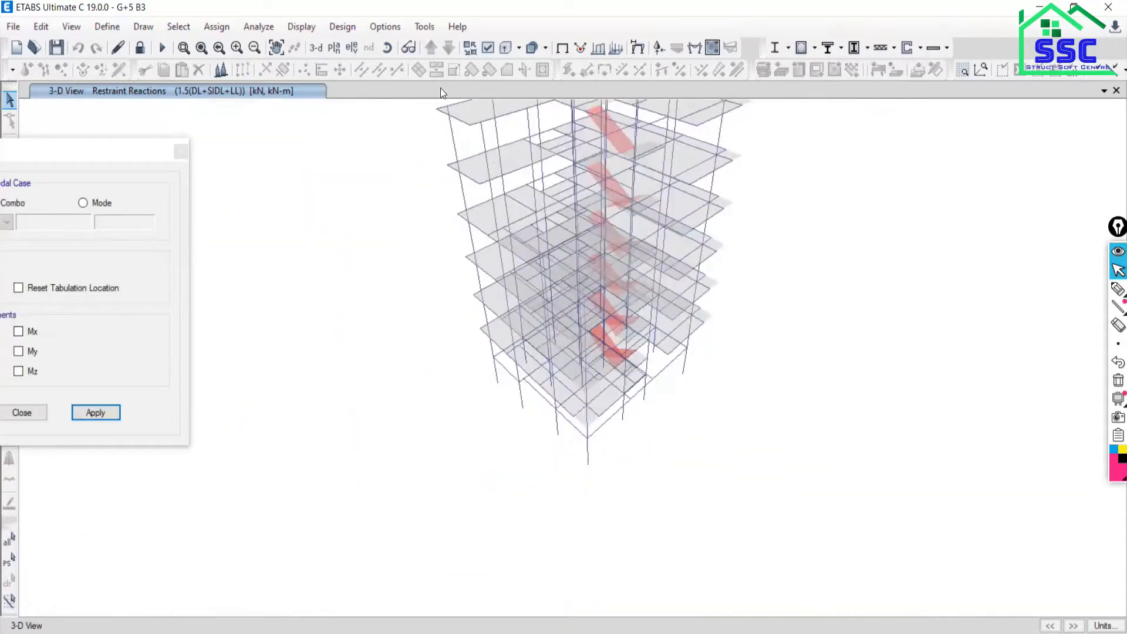
Turn off the perspective projection of the 3-D view and recentre the building.
click(410, 49)
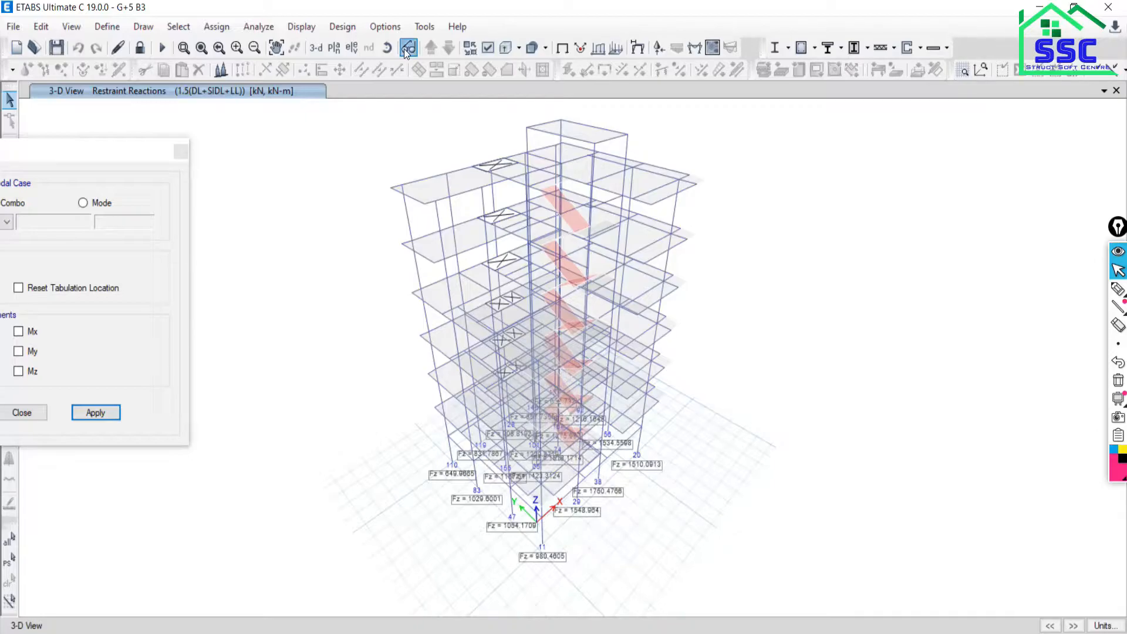
click(408, 48)
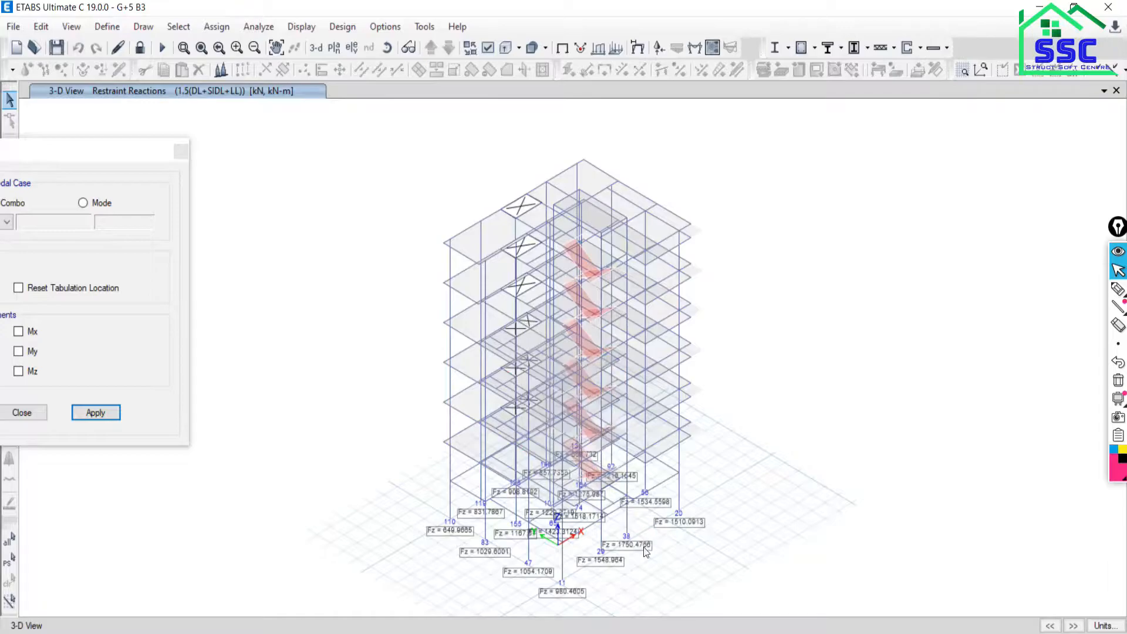
middle_drag(648, 561, 639, 510)
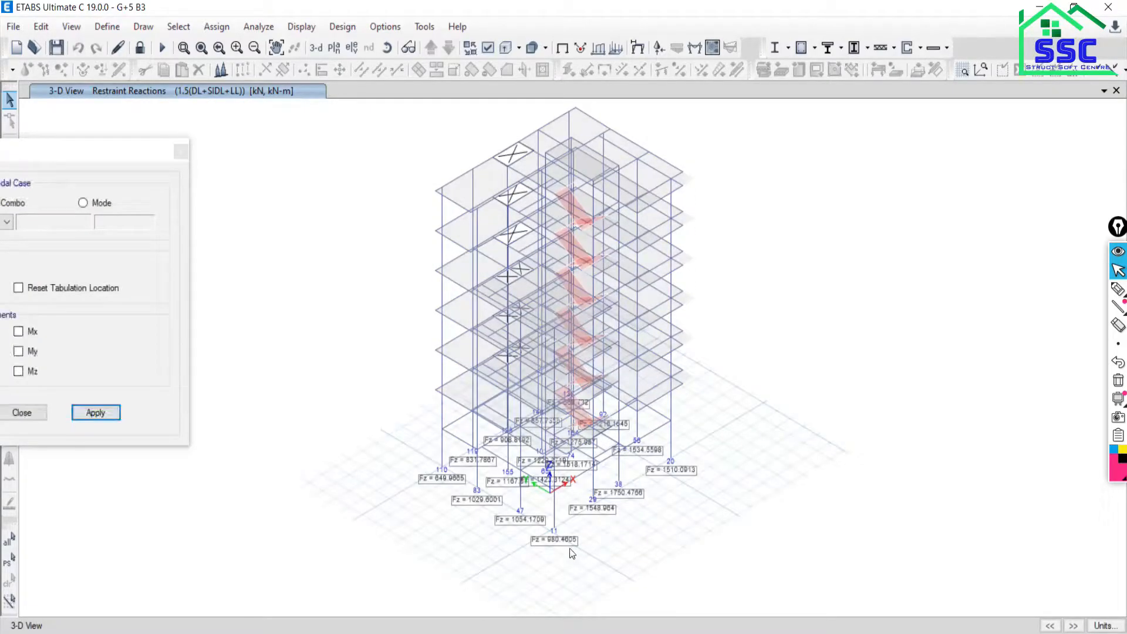
Examine the tabulated Fz reactions at the column bases and close the Reactions dialog.
drag(138, 162, 243, 98)
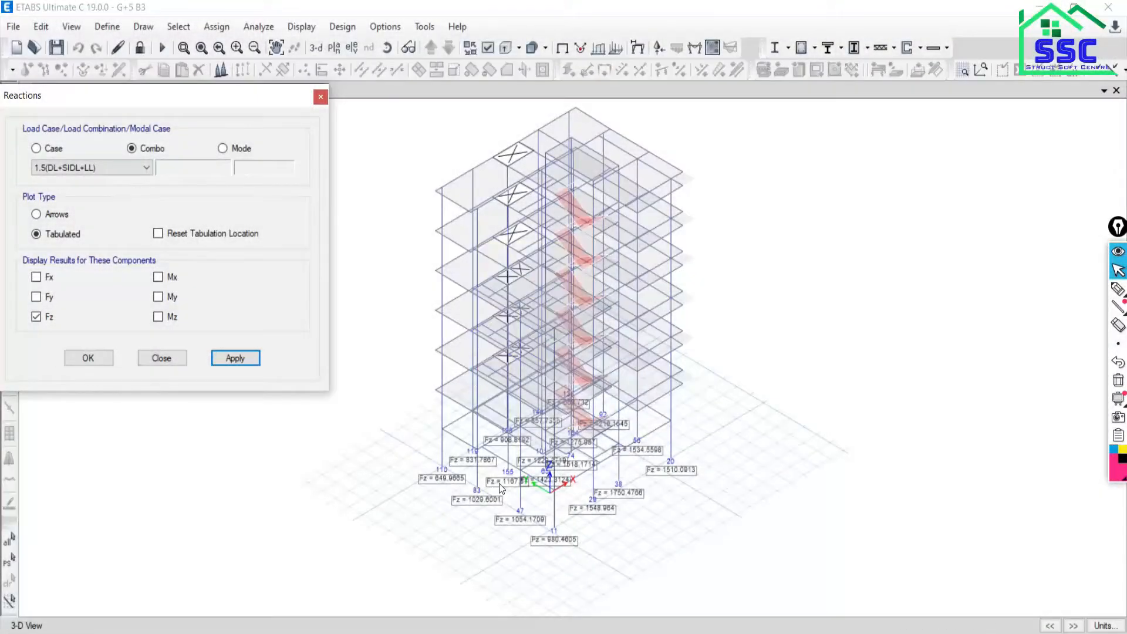
scroll(529, 551, up, 3)
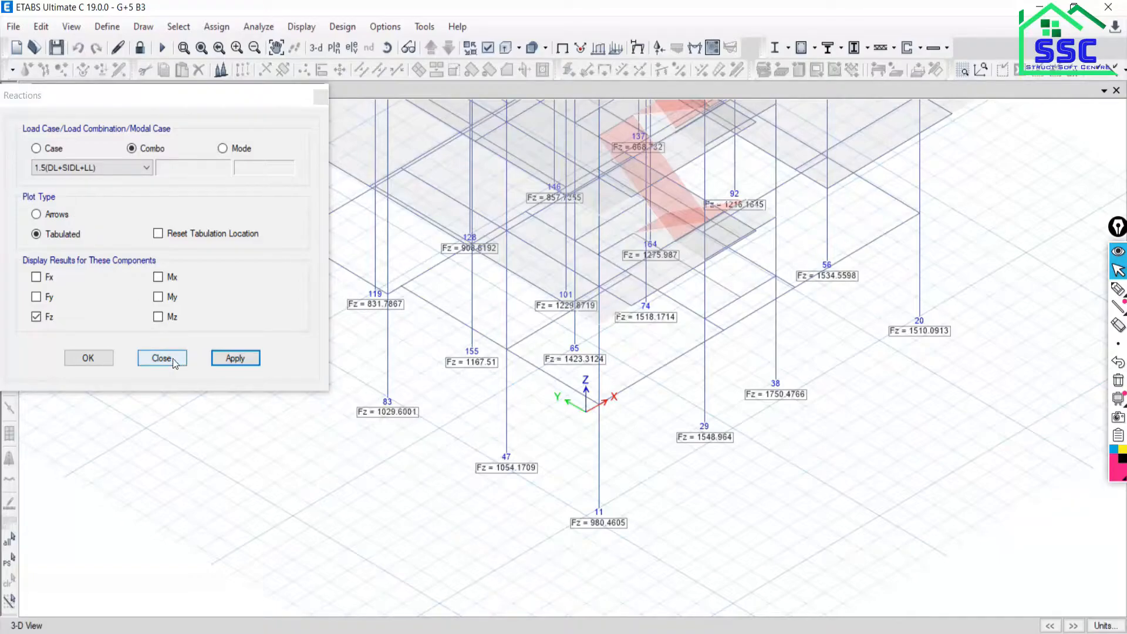
scroll(520, 352, down, 3)
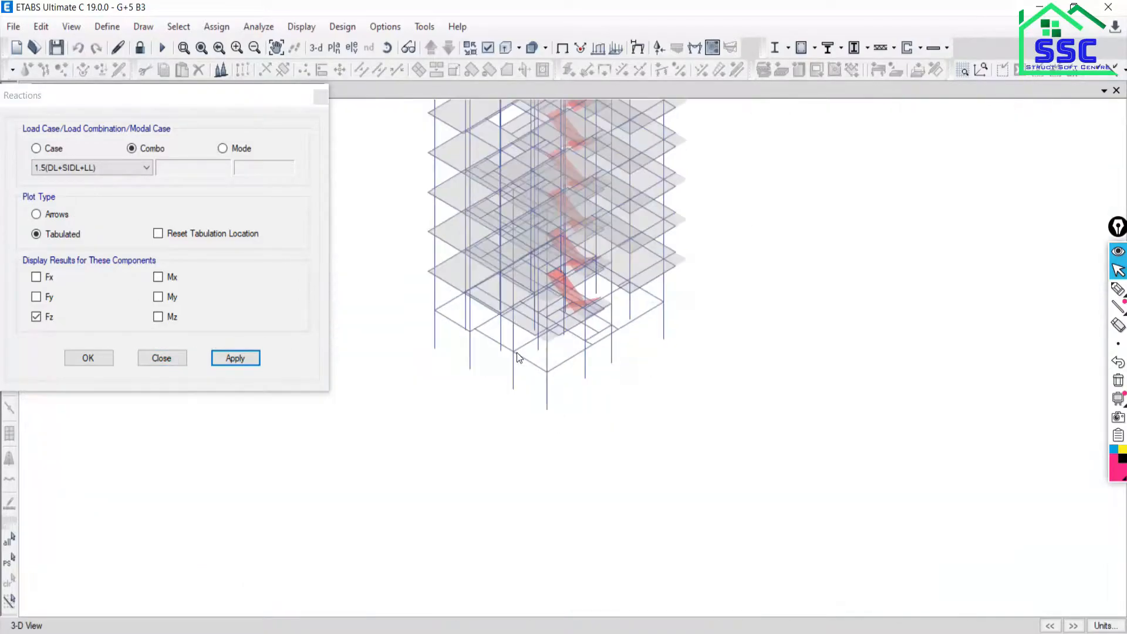
middle_drag(523, 305, 534, 380)
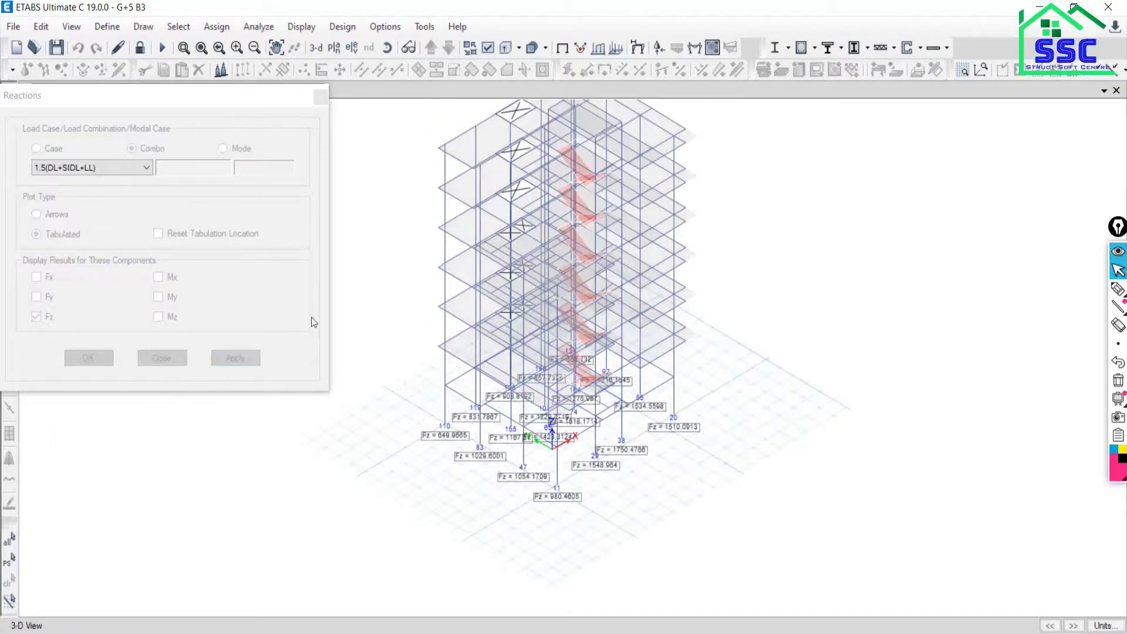
middle_drag(598, 200, 595, 224)
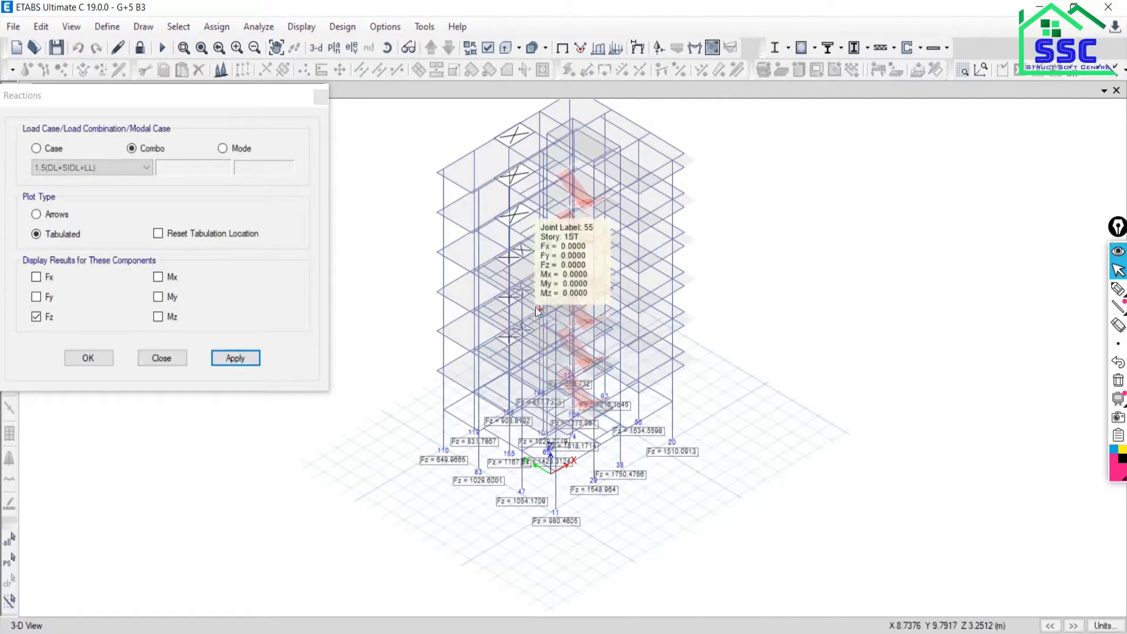
click(162, 358)
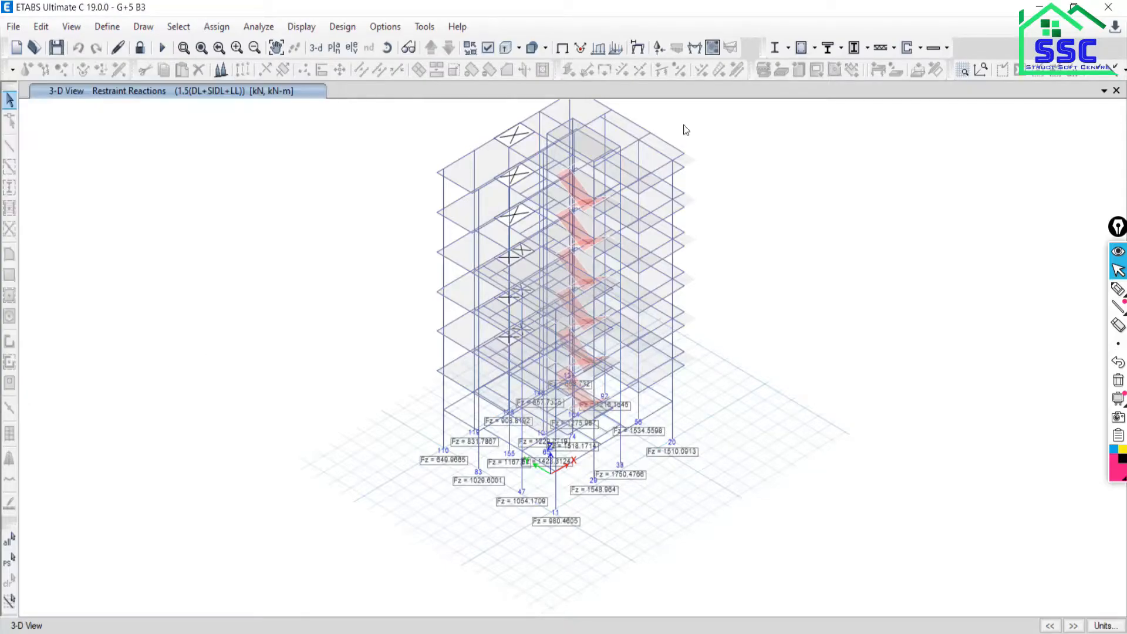
Show the plan view of story level 1ST.
click(334, 49)
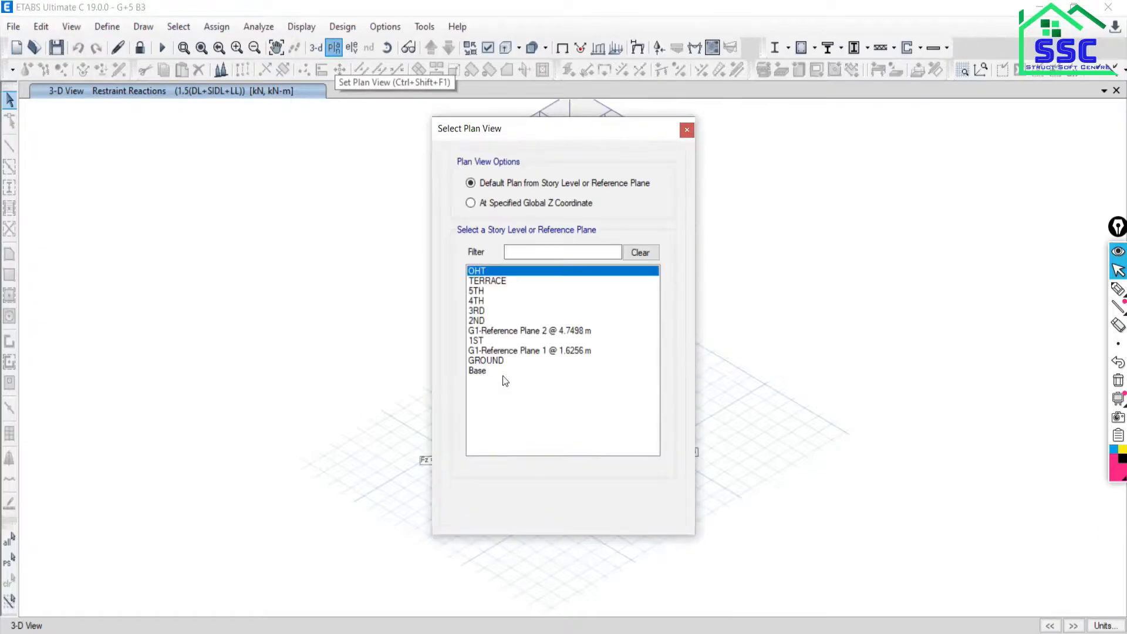
click(480, 340)
click(617, 503)
click(561, 502)
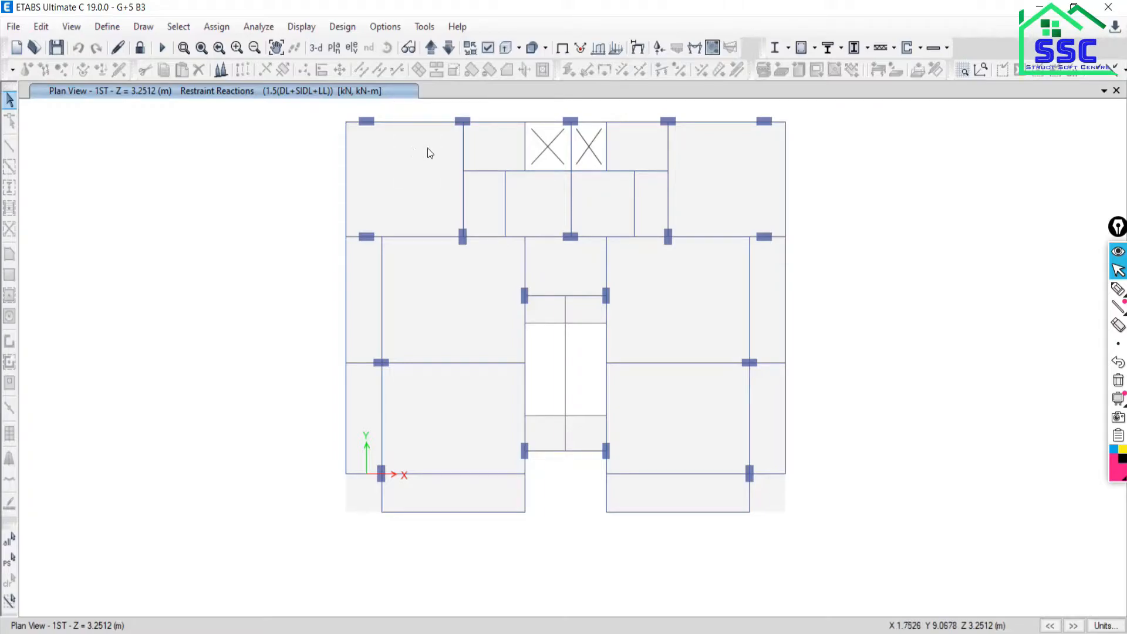
Read through the last analysis run log from beginning to end, return to its start and close it.
click(256, 28)
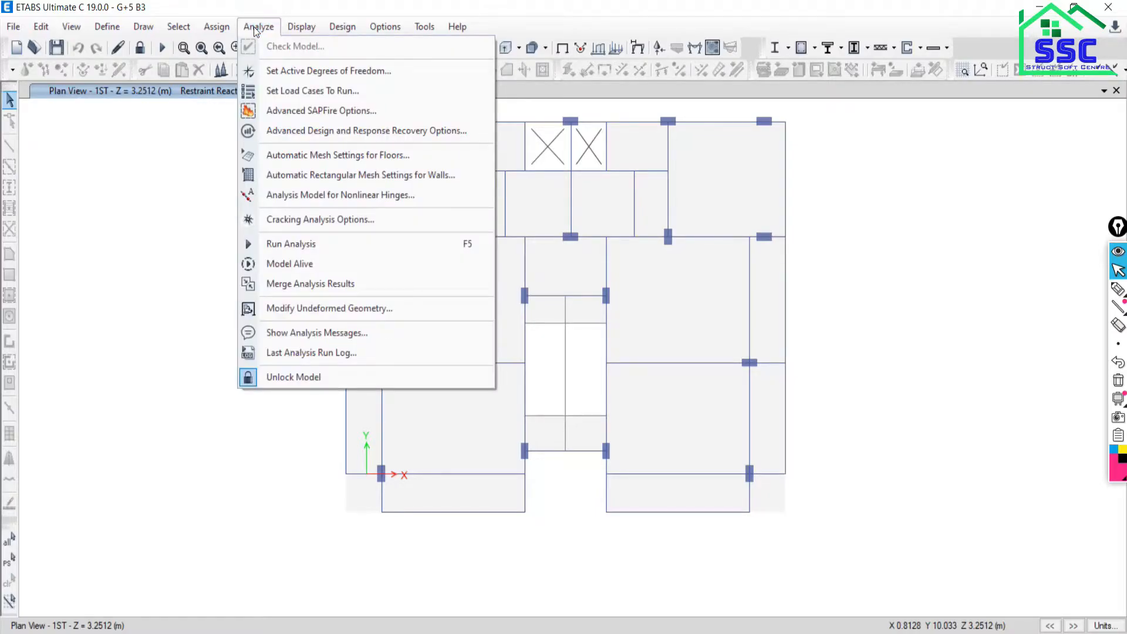
click(281, 354)
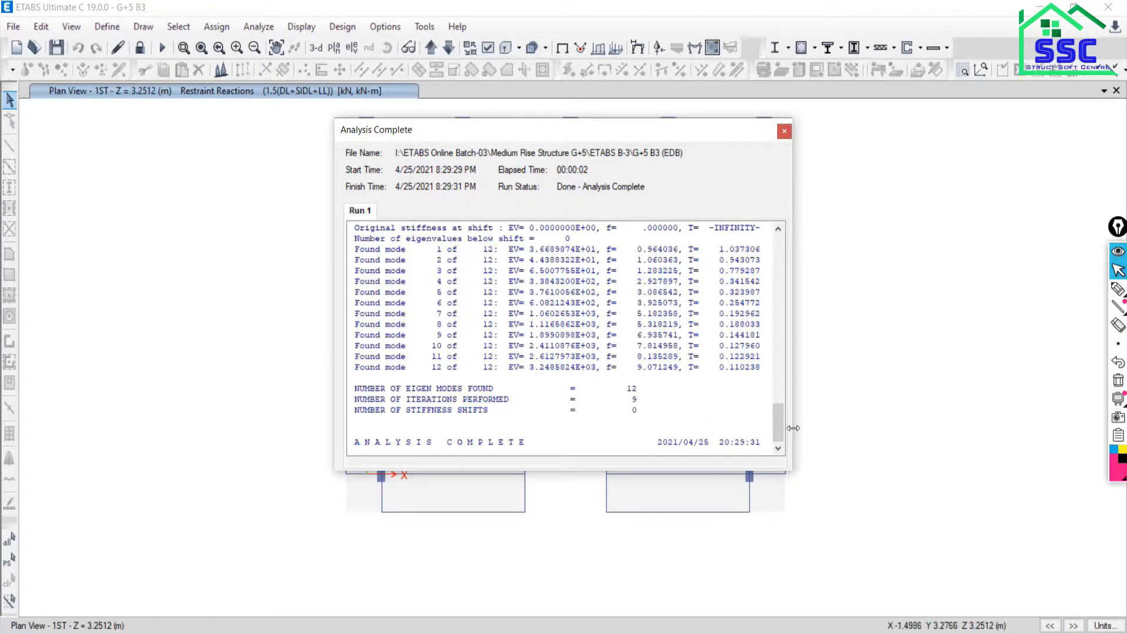
drag(779, 424, 779, 240)
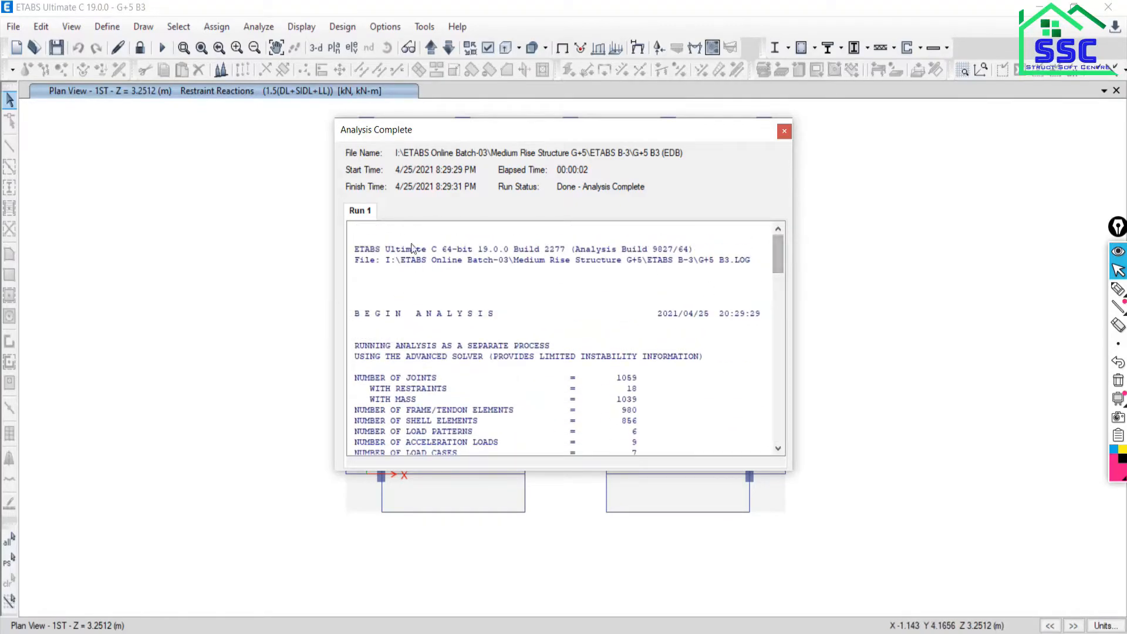
click(380, 312)
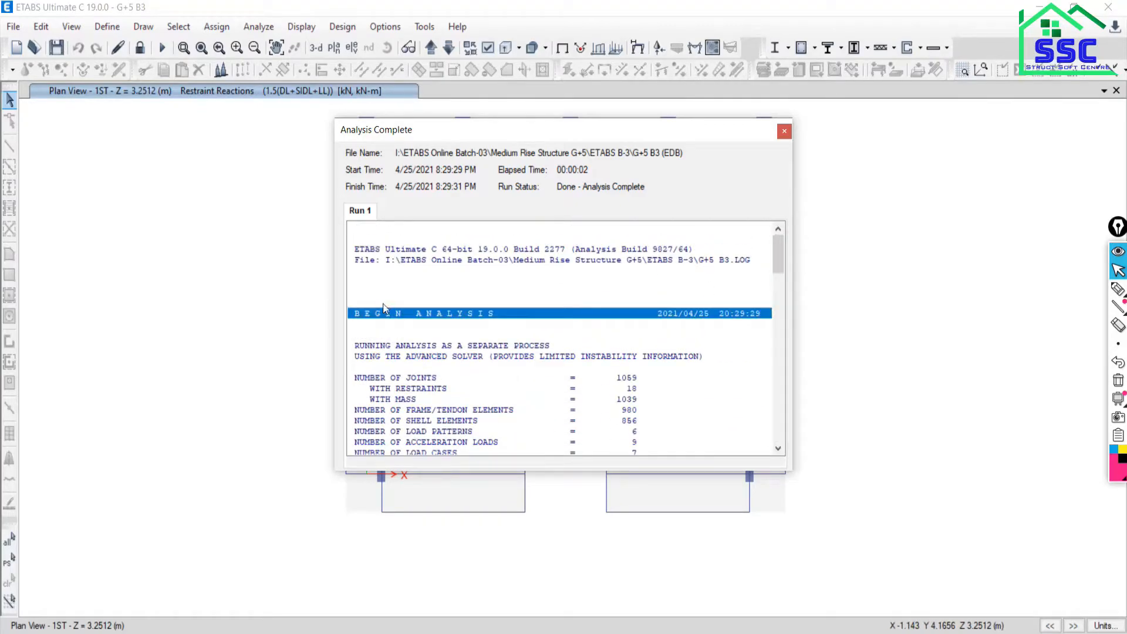
key(Down)
key(Down)
key(Down)
key(Down)
key(Down)
key(Down)
key(Down)
key(Down)
key(Down)
key(Down)
key(Down)
key(Down)
key(Down)
key(Down)
key(Down)
key(Down)
key(Down)
key(Down)
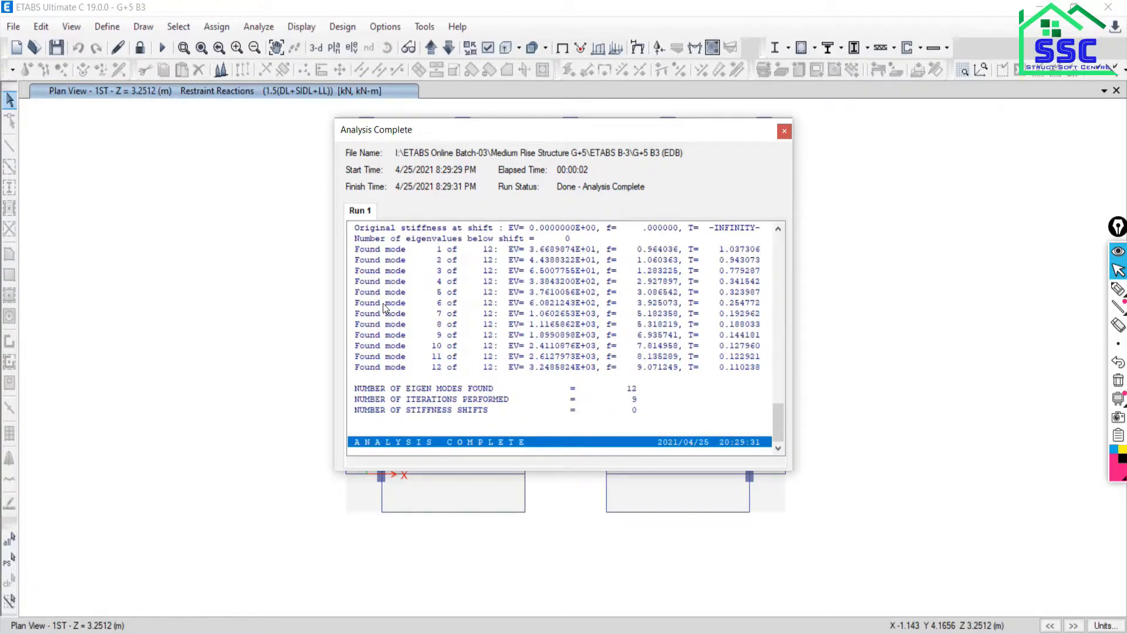
key(Up)
key(Up)
key(Up)
key(Up)
key(Up)
key(Up)
key(Up)
key(Up)
key(Up)
key(Up)
key(Up)
key(Up)
key(Up)
key(Up)
key(Up)
key(Up)
key(Up)
key(Up)
key(Up)
key(Up)
key(Up)
key(Up)
key(Up)
key(Up)
key(Up)
key(Up)
key(Up)
key(Up)
key(Up)
key(Up)
key(Up)
key(Up)
key(Up)
key(Up)
key(Up)
key(Up)
key(Up)
key(Up)
key(Up)
key(Up)
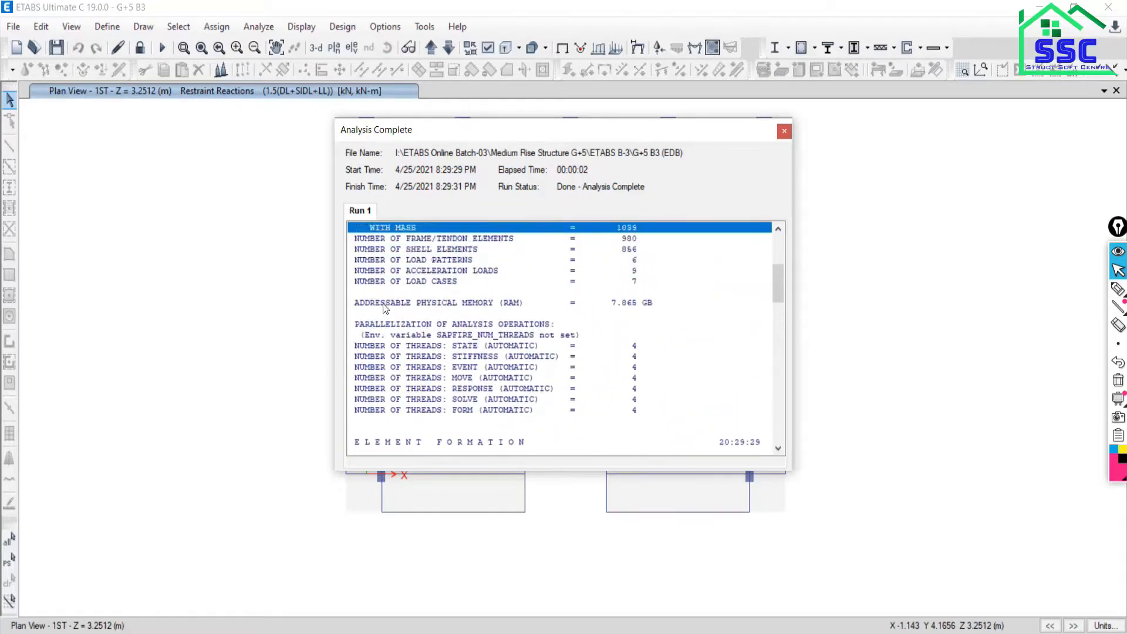
key(Up)
key(Up)
key(Up)
key(Up)
key(Up)
key(Up)
key(Up)
key(Up)
key(Up)
key(Up)
key(Up)
key(Up)
key(Up)
key(Up)
key(Up)
key(Up)
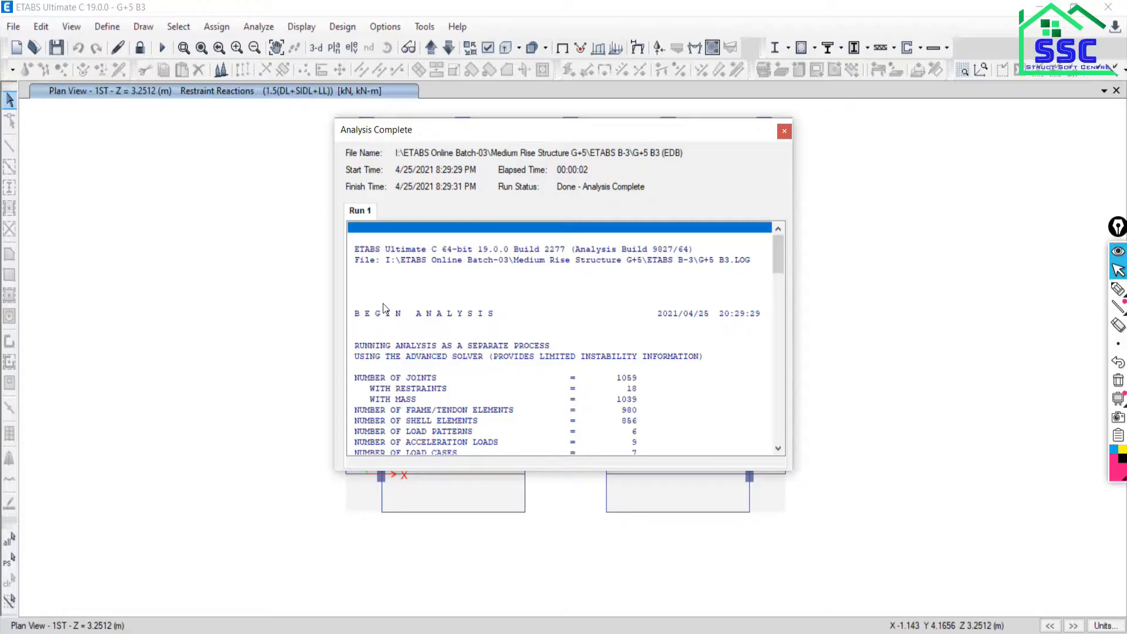
click(784, 131)
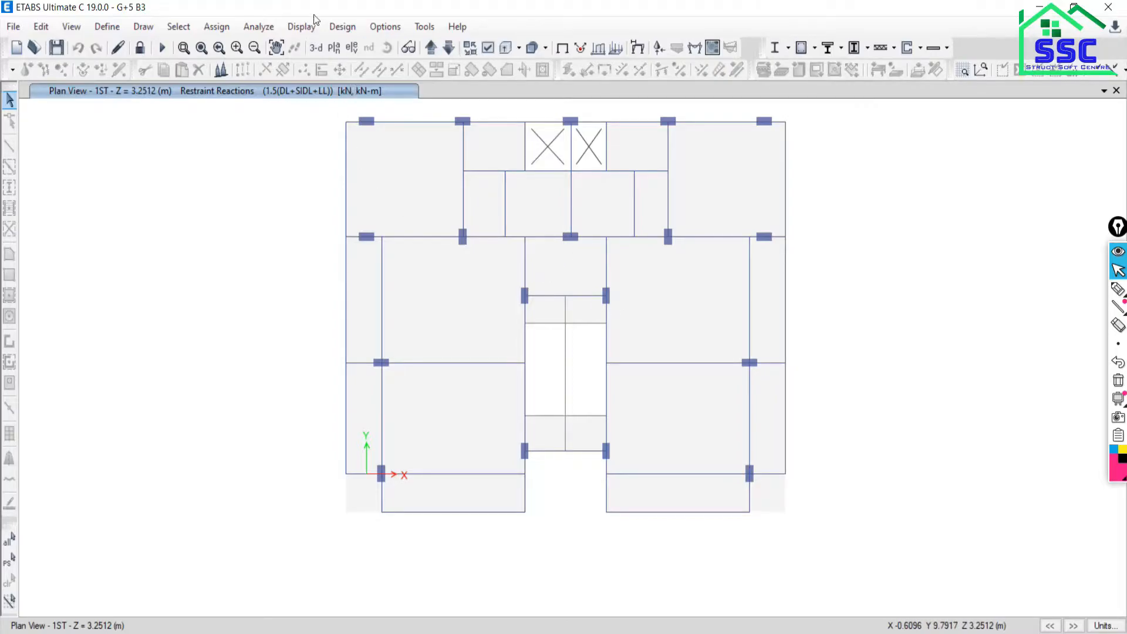
Display the axial force diagram of the frames for the combination 1.5(DL+SIDL+LL) and close the dialog.
click(298, 28)
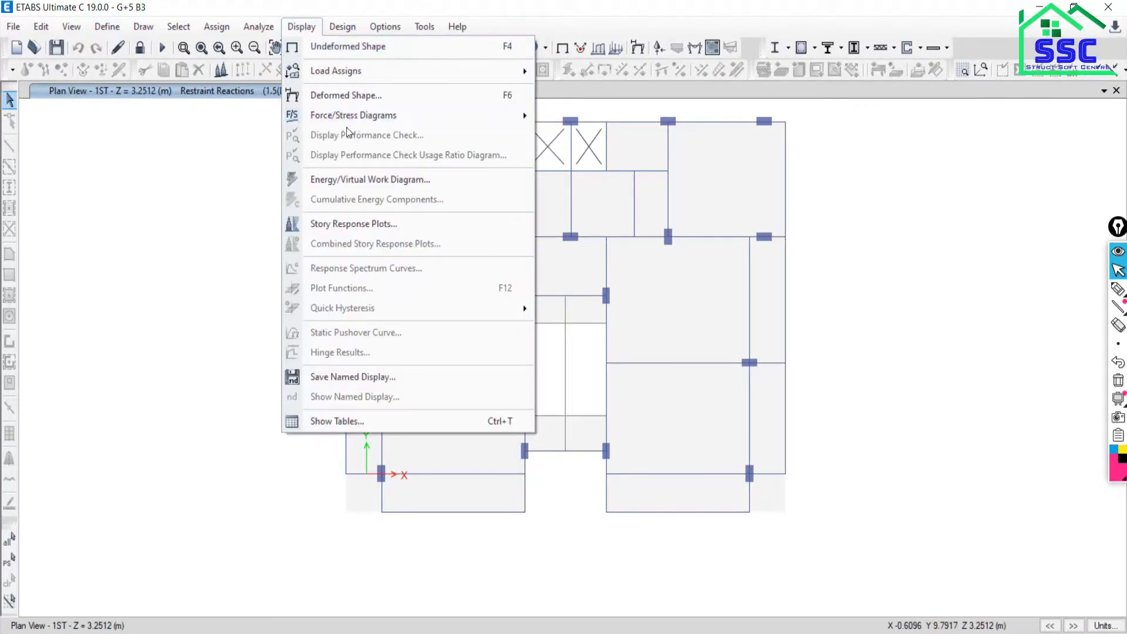
mouse_move(384, 123)
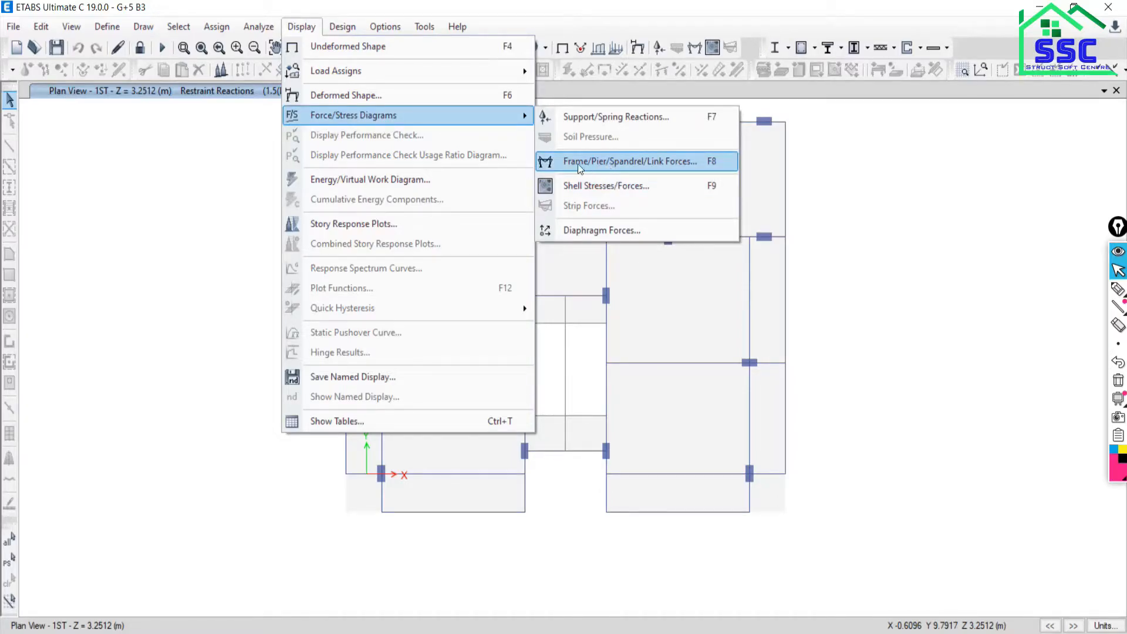
click(632, 164)
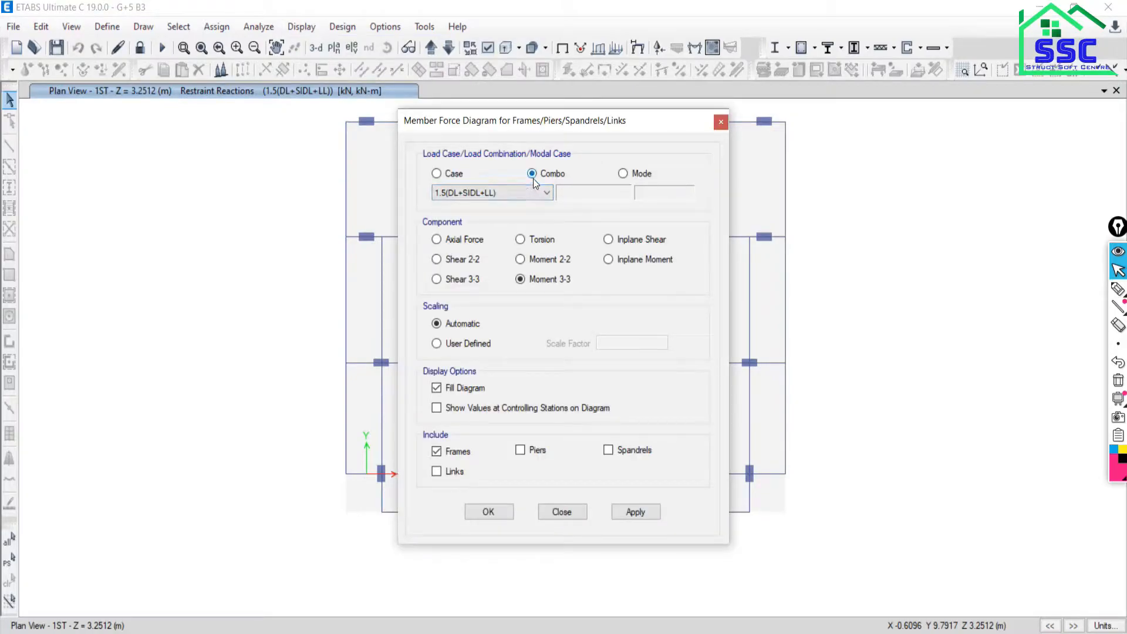
click(453, 240)
click(626, 512)
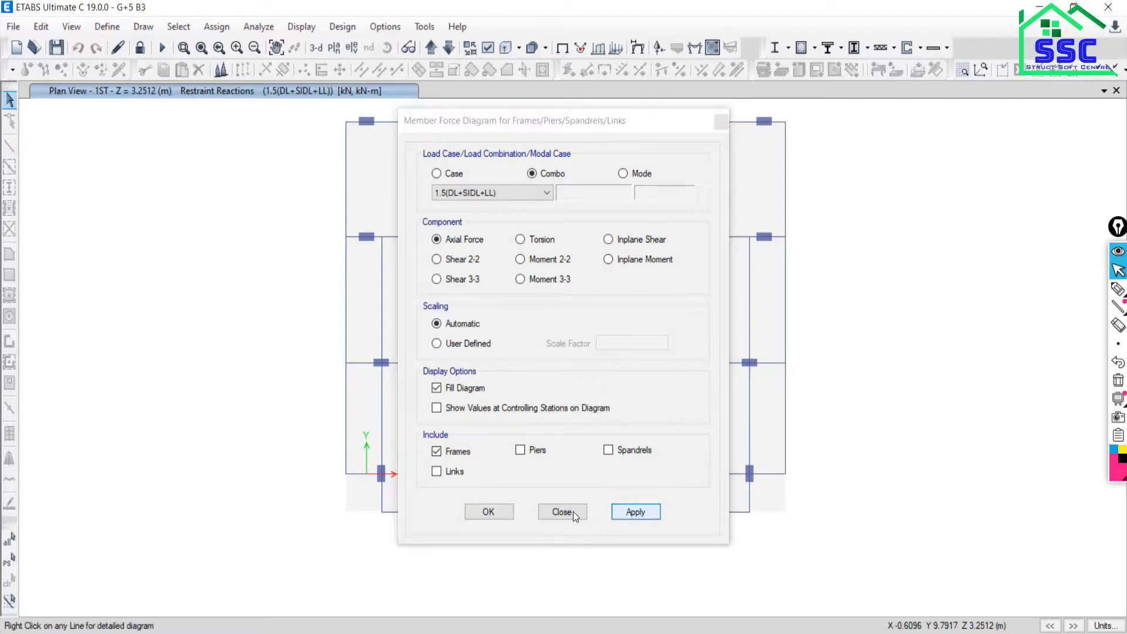
click(567, 511)
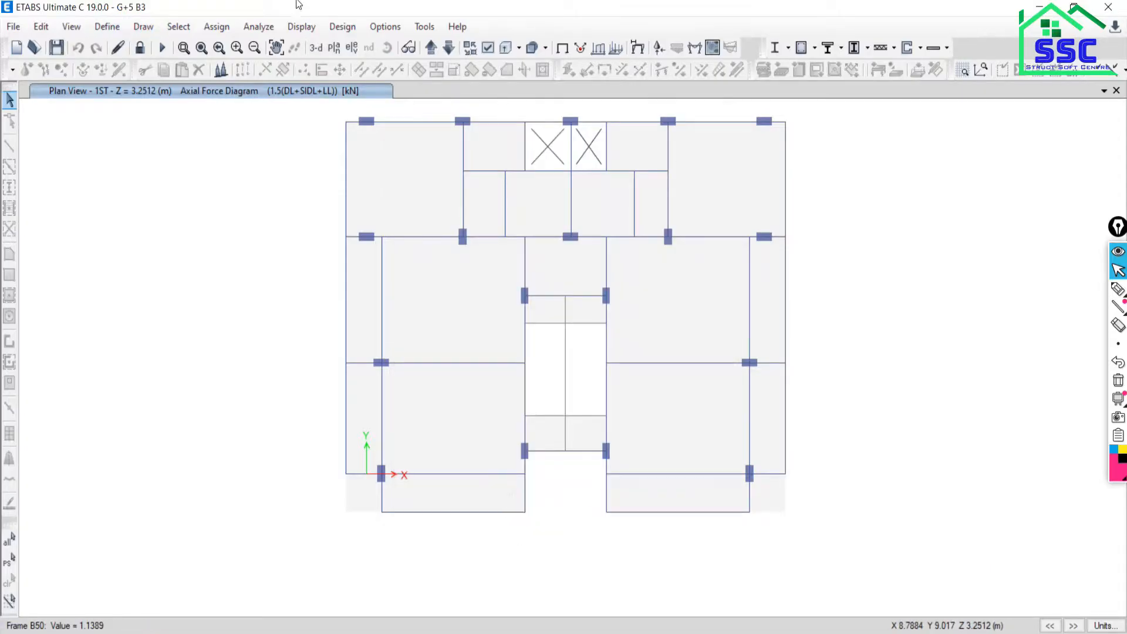
Read the axial forces of several beams in the 1ST story plan.
mouse_move(425, 237)
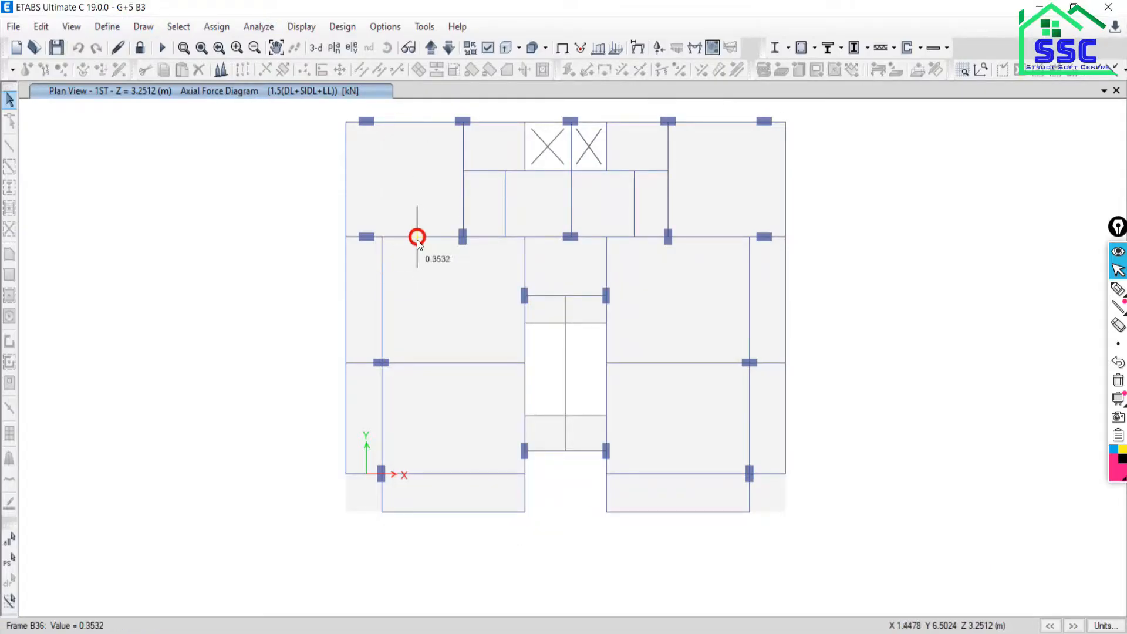
mouse_move(383, 289)
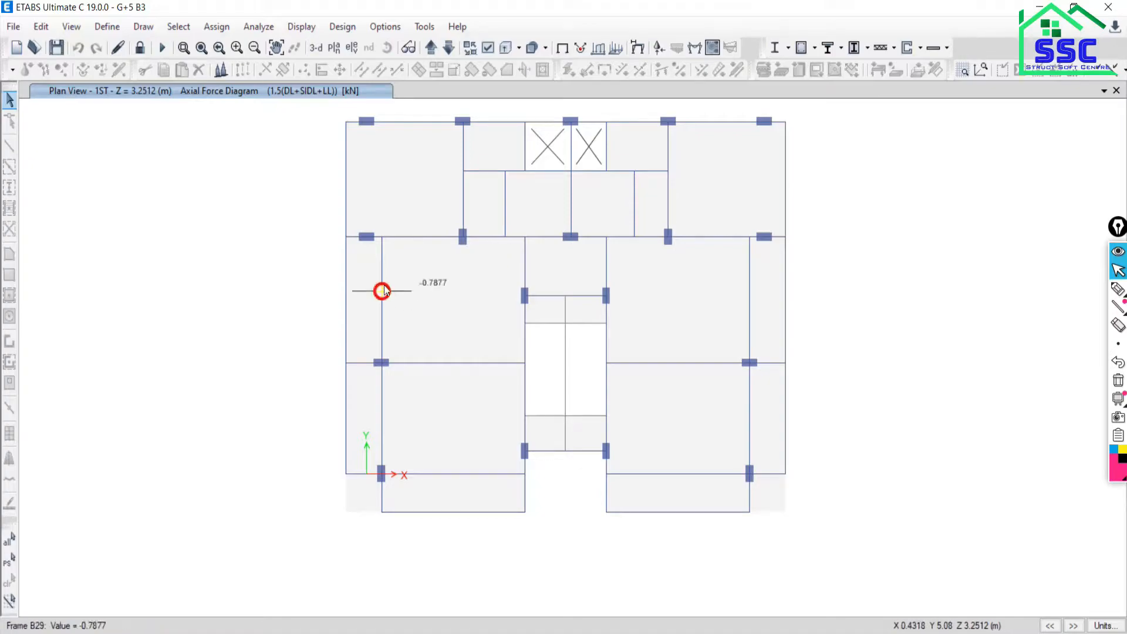
mouse_move(437, 477)
mouse_move(440, 512)
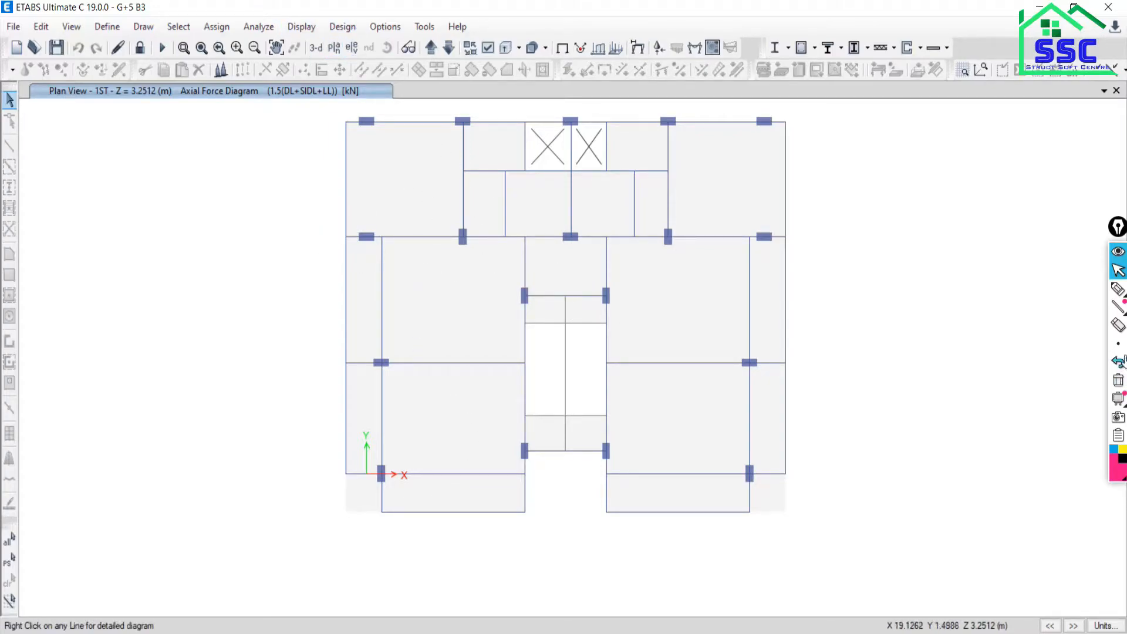
Mark the beam line through the second row of columns from the top with a freehand pink pen stroke.
click(1117, 288)
mouse_move(232, 233)
mouse_down()
mouse_move(624, 242)
mouse_move(832, 230)
mouse_up()
mouse_move(1117, 306)
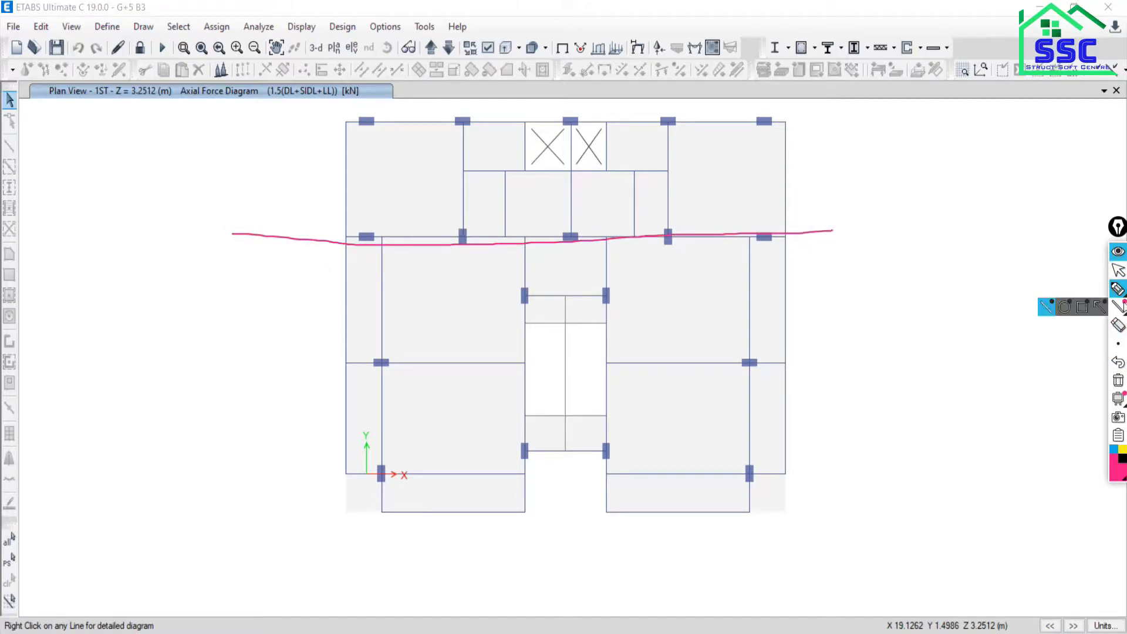
click(1118, 270)
Make the grid system visible in the plan view and identify the grid line of the marked beam row.
right_click(103, 169)
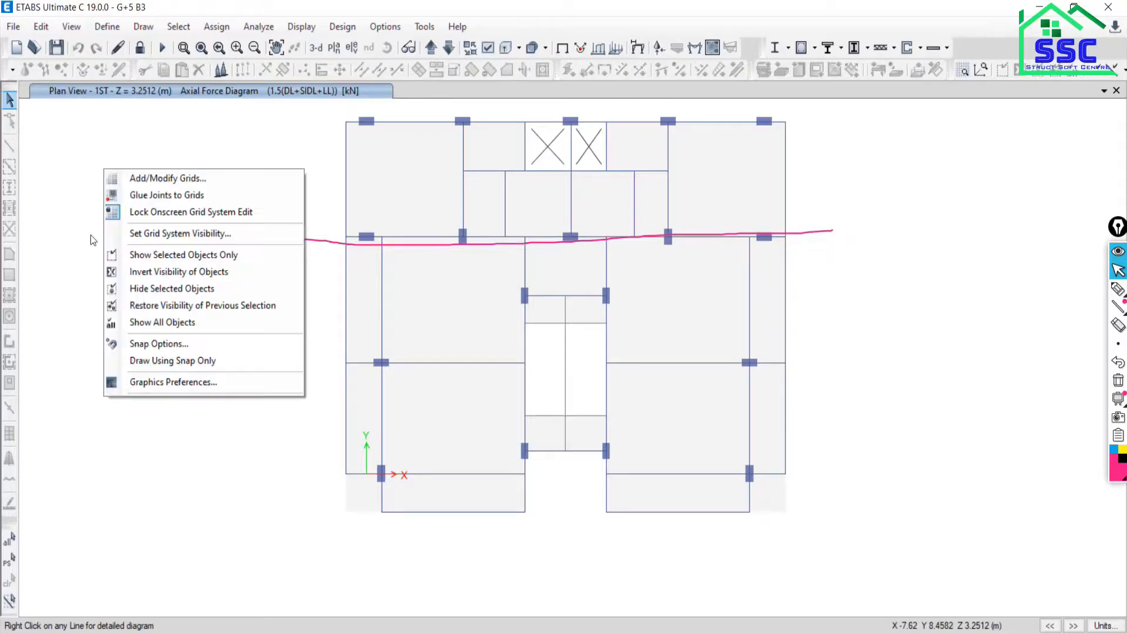
click(149, 233)
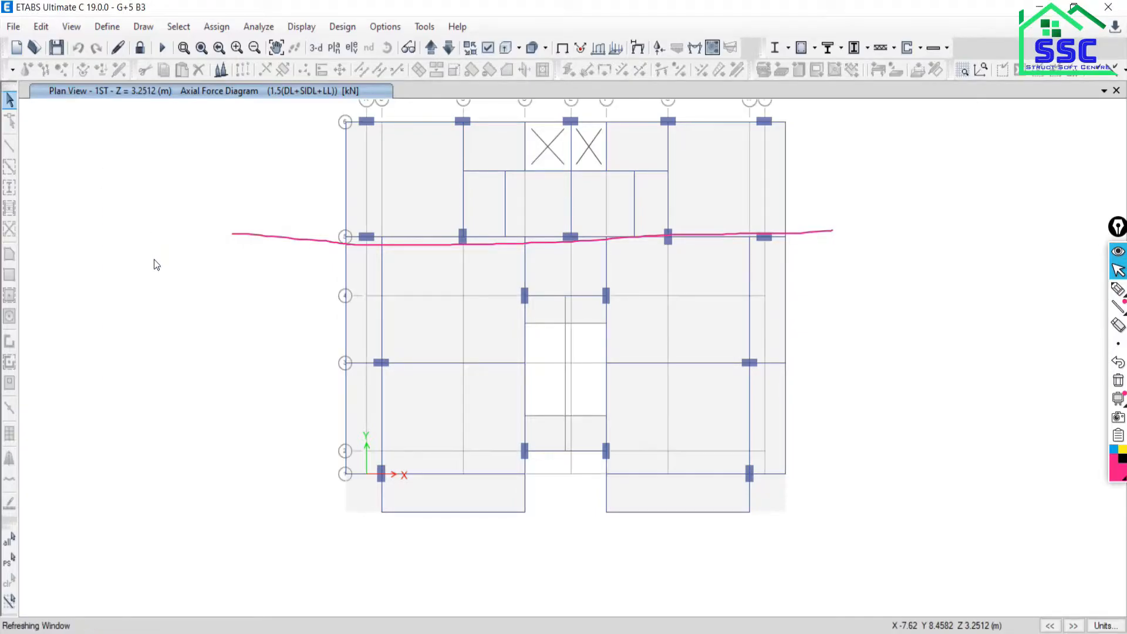
scroll(347, 239, up, 3)
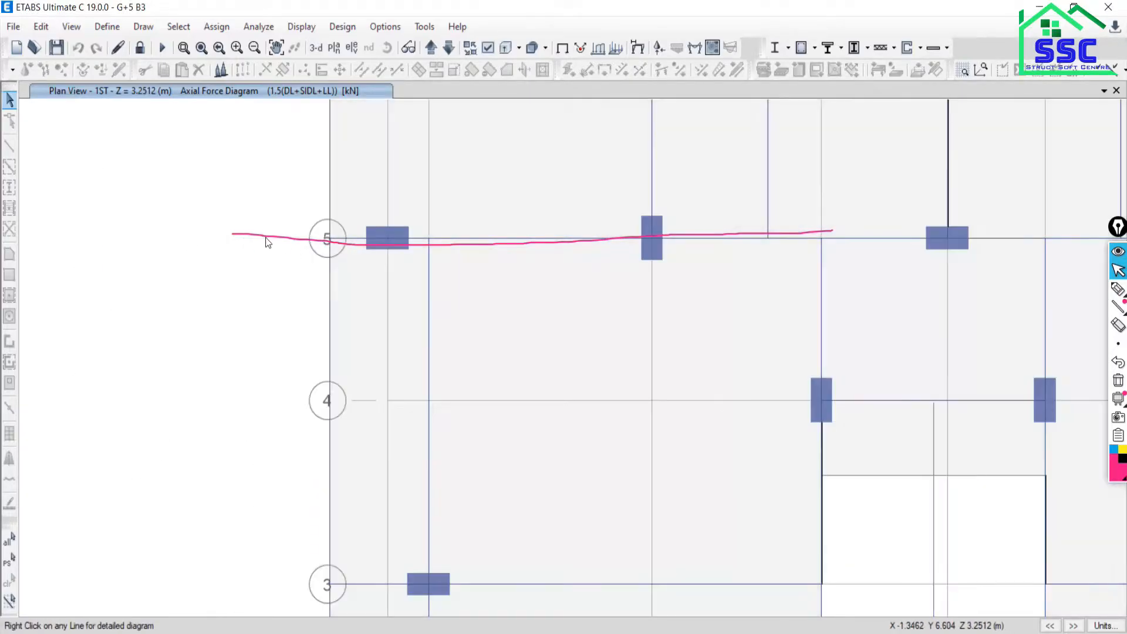
scroll(263, 243, down, 5)
Show the elevation view along grid line 5 and close the elevation dialog.
click(352, 48)
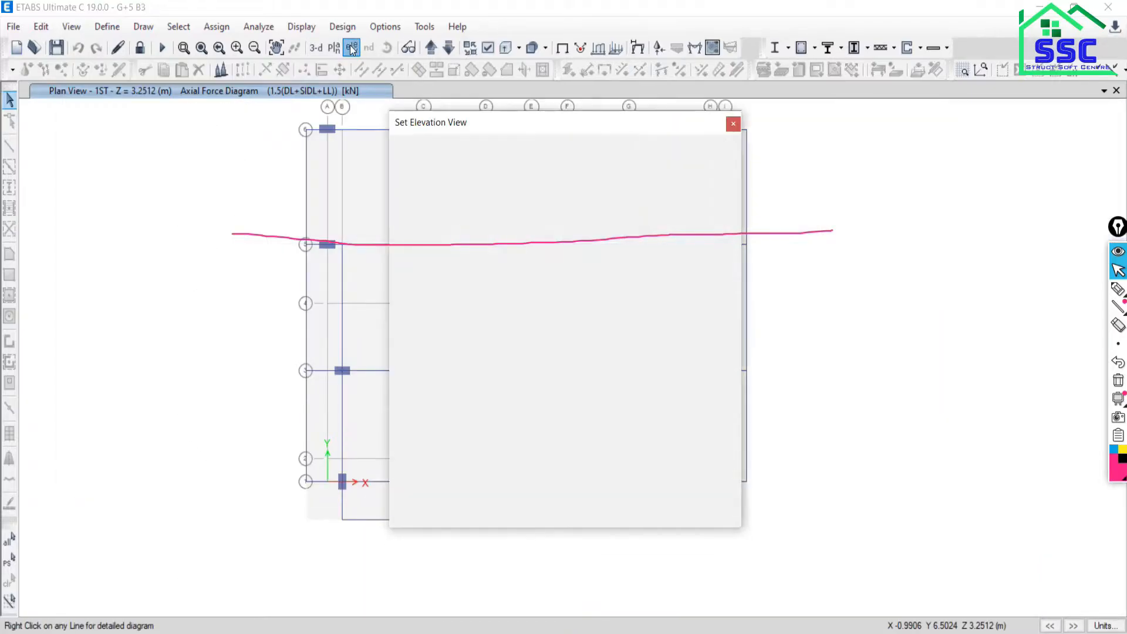
click(433, 365)
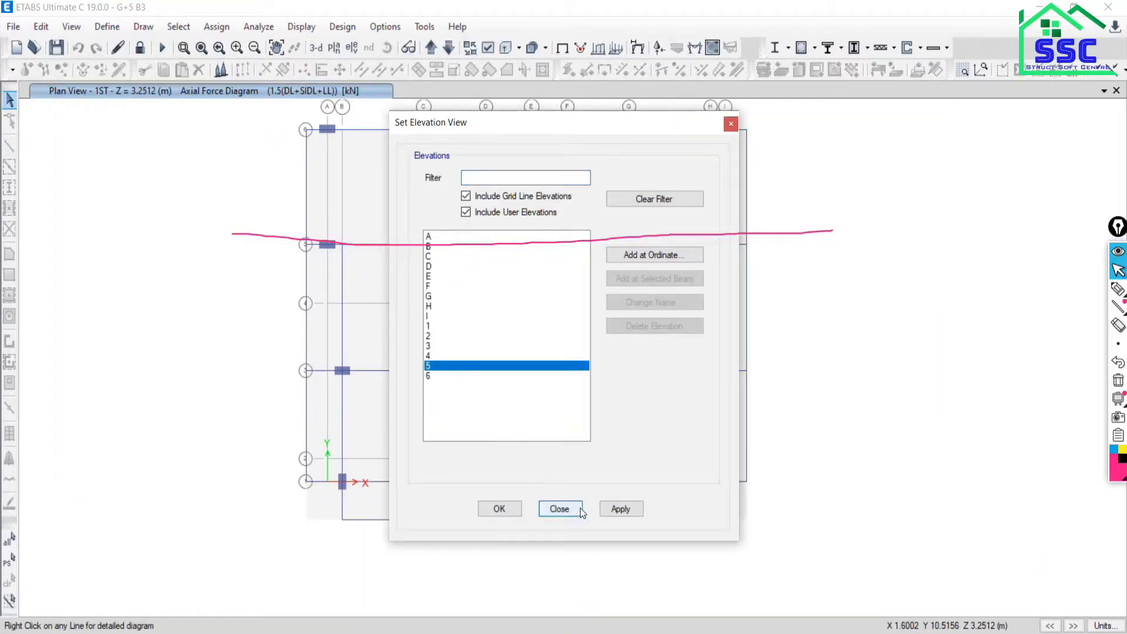
click(611, 509)
click(569, 509)
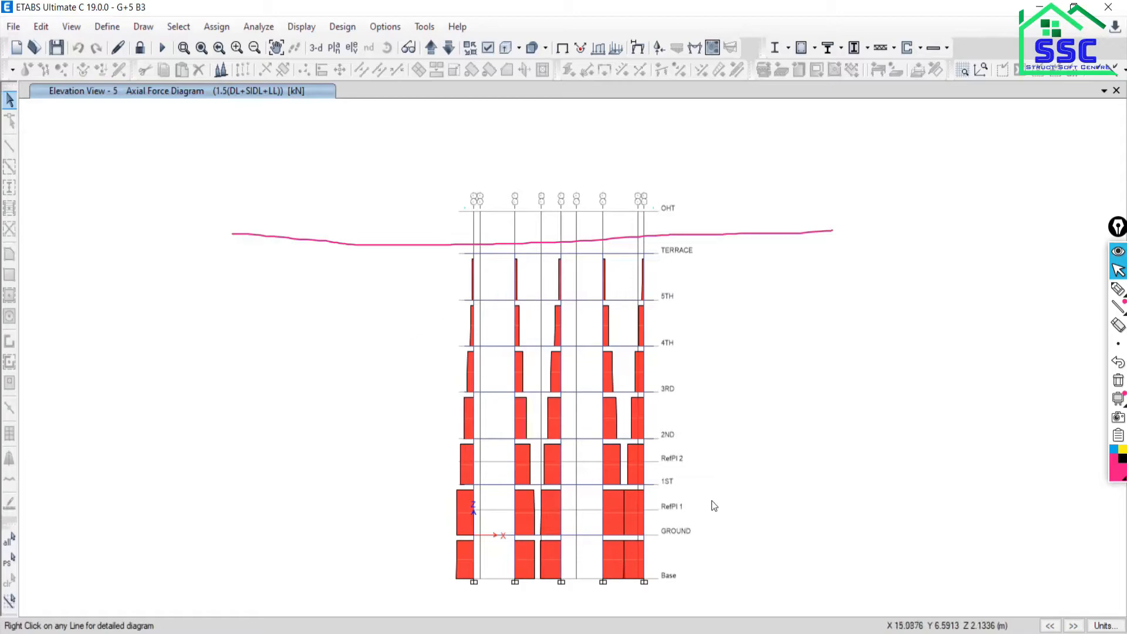
Examine the column axial force diagrams in elevation 5 between the 5TH story and the base.
scroll(628, 457, up, 5)
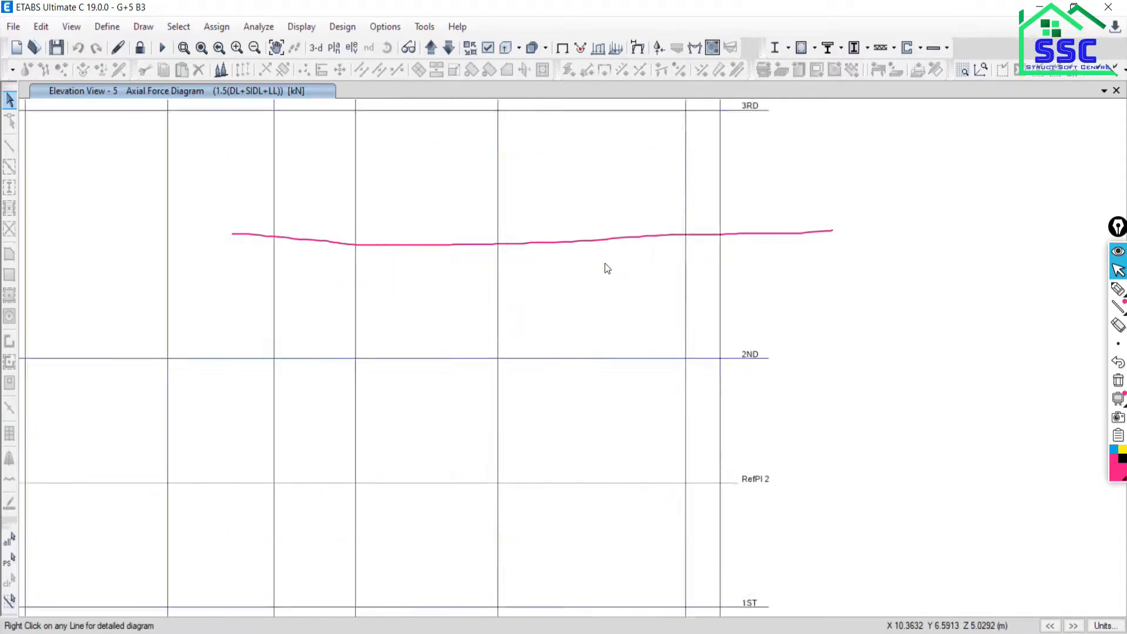
scroll(581, 327, down, 5)
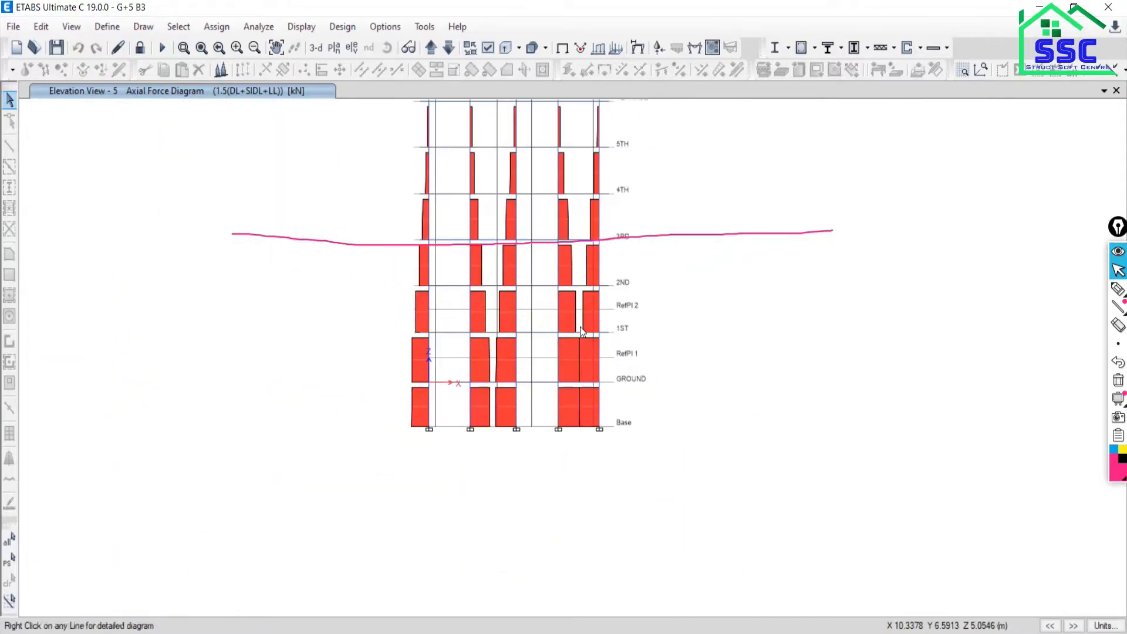
scroll(580, 326, up, 3)
middle_drag(586, 342, 679, 506)
middle_drag(624, 290, 632, 475)
middle_drag(649, 264, 647, 199)
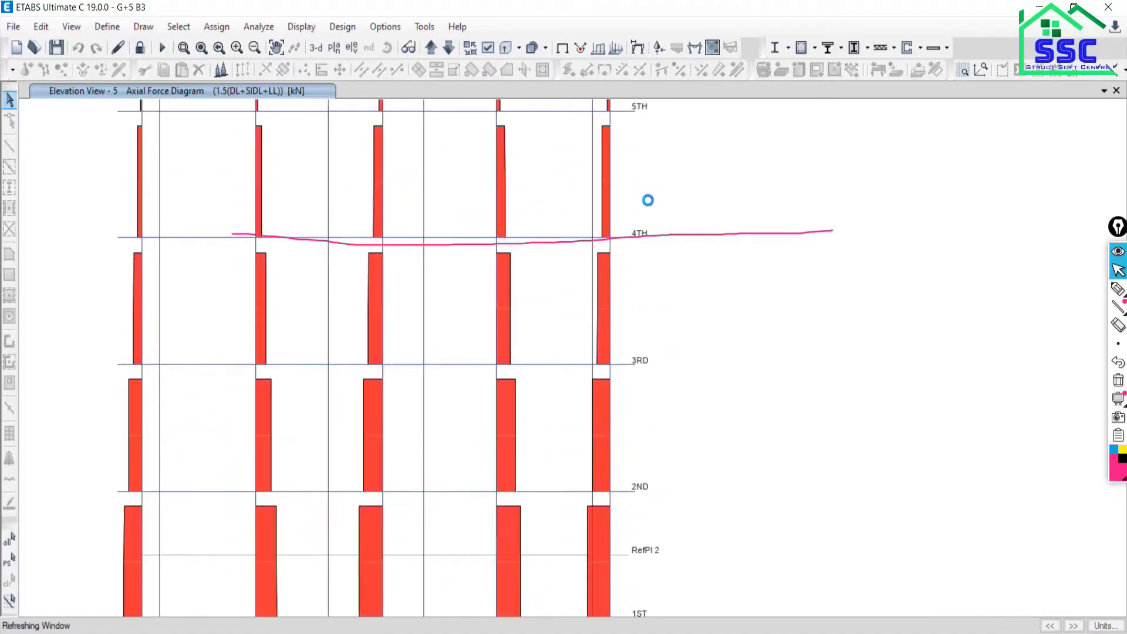
middle_drag(638, 268, 646, 347)
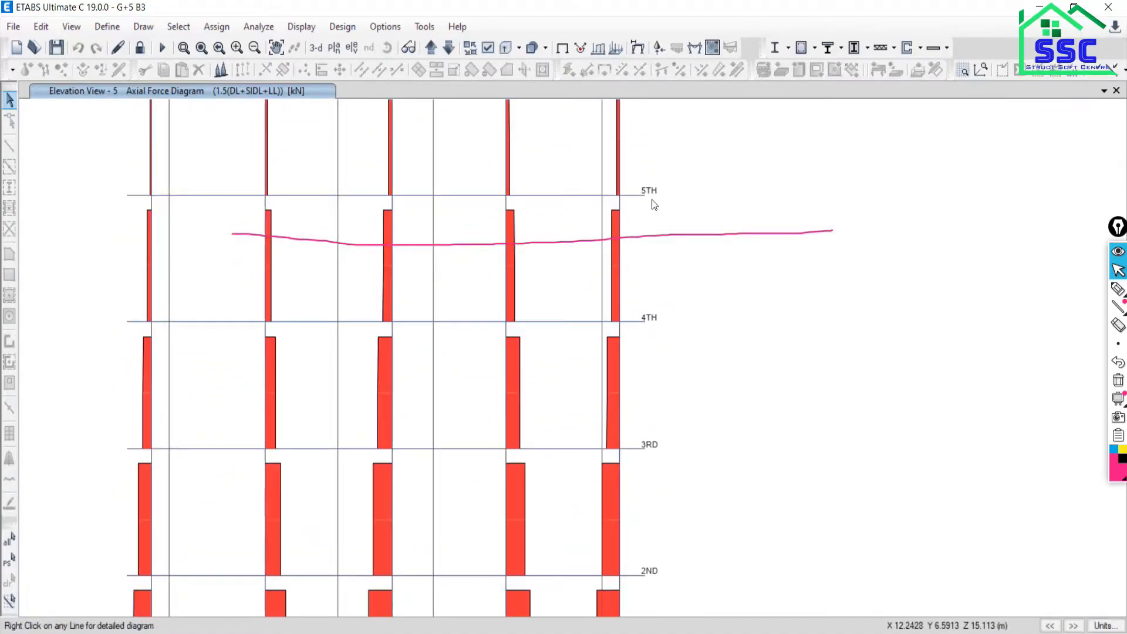
middle_drag(650, 430, 646, 269)
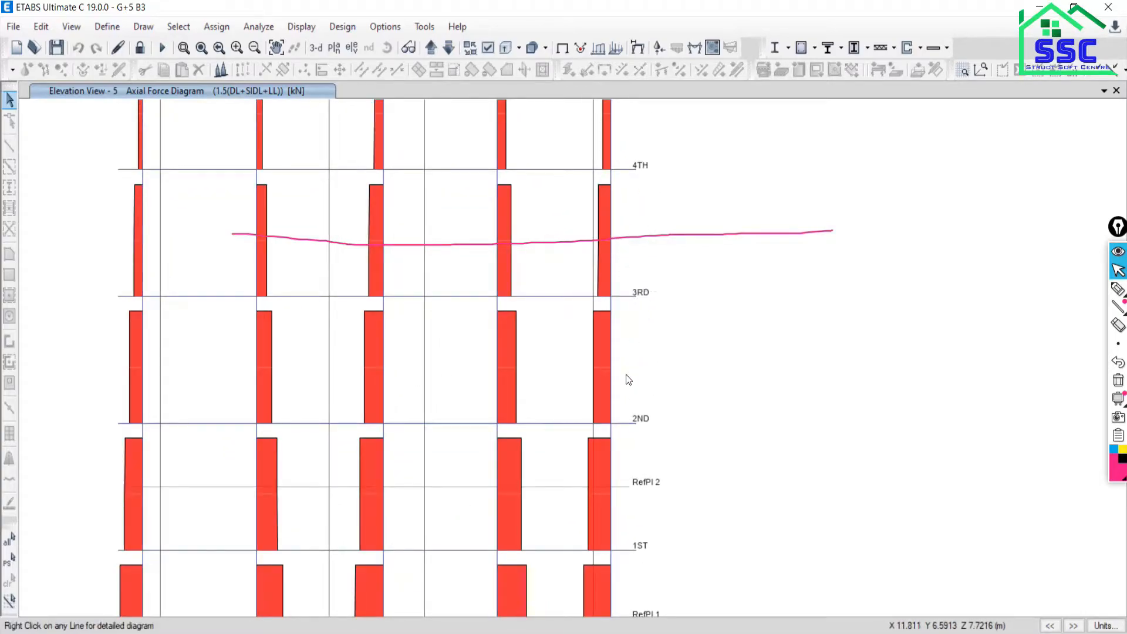
middle_drag(629, 440, 598, 297)
middle_drag(599, 415, 583, 319)
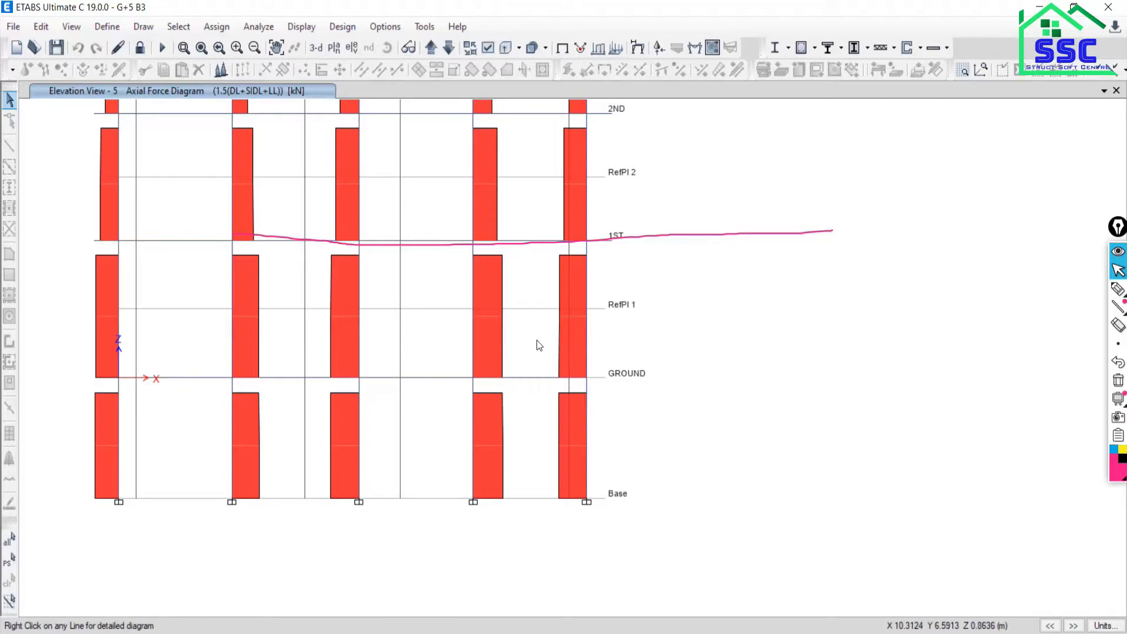
scroll(537, 339, up, 5)
scroll(564, 323, down, 5)
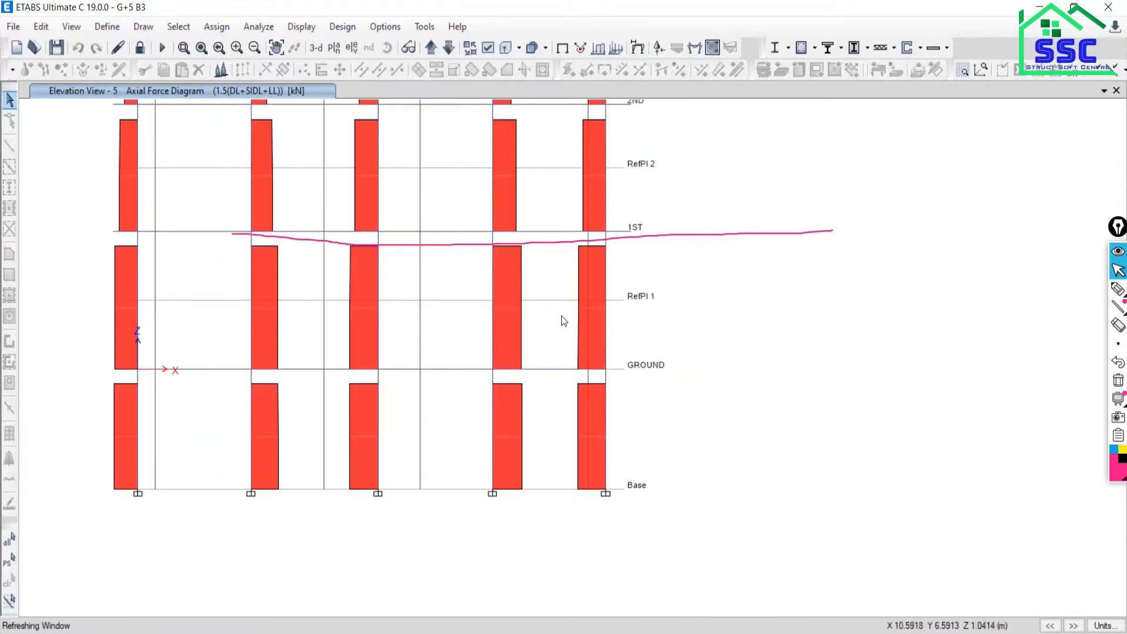
middle_drag(532, 239, 540, 398)
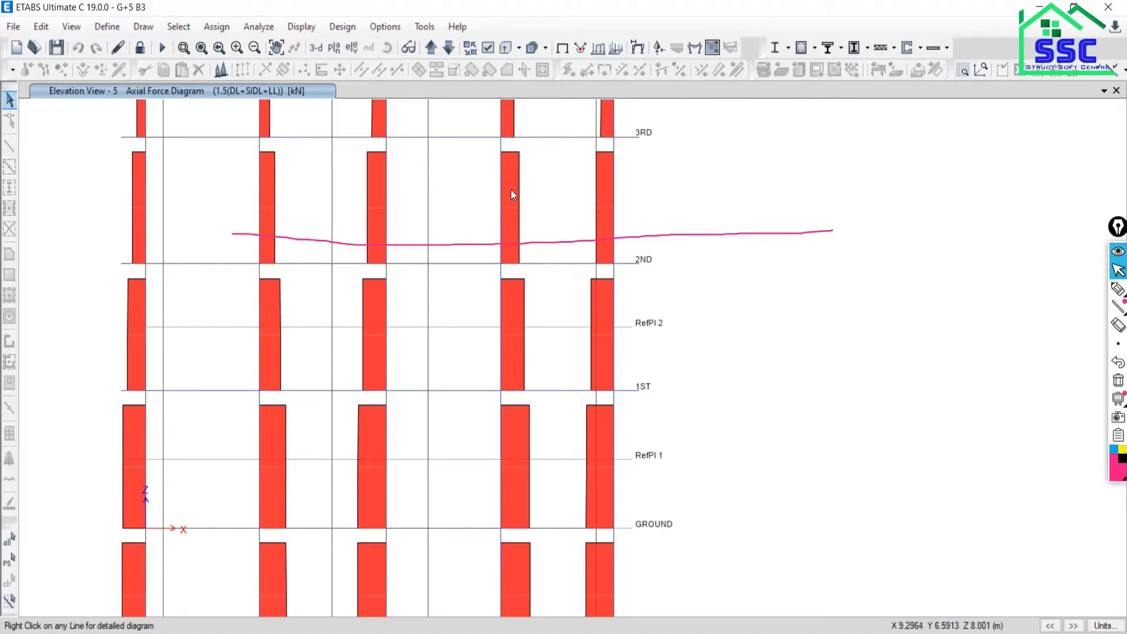
mouse_move(385, 193)
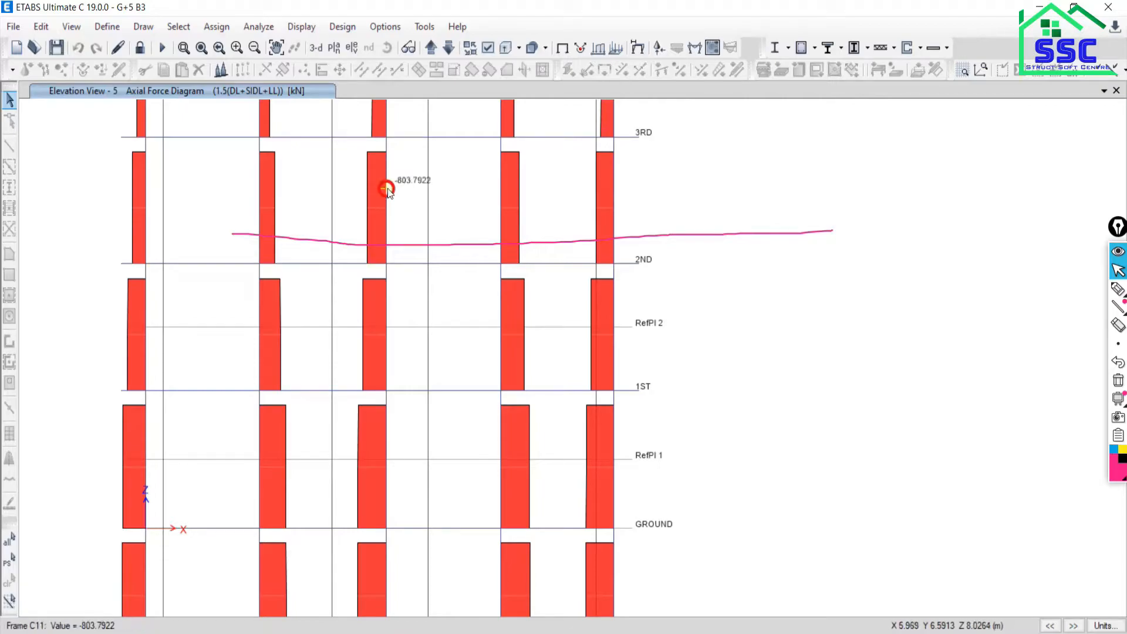
Look through the available display tables, including the Design Definition Data group, and close the table selection.
click(301, 27)
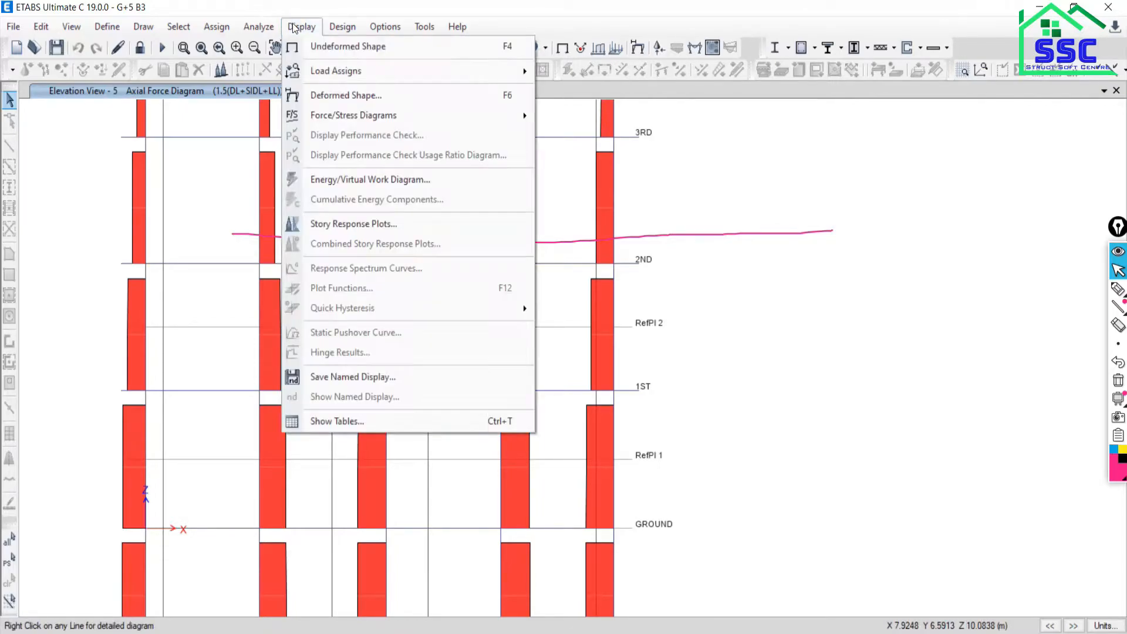
click(320, 421)
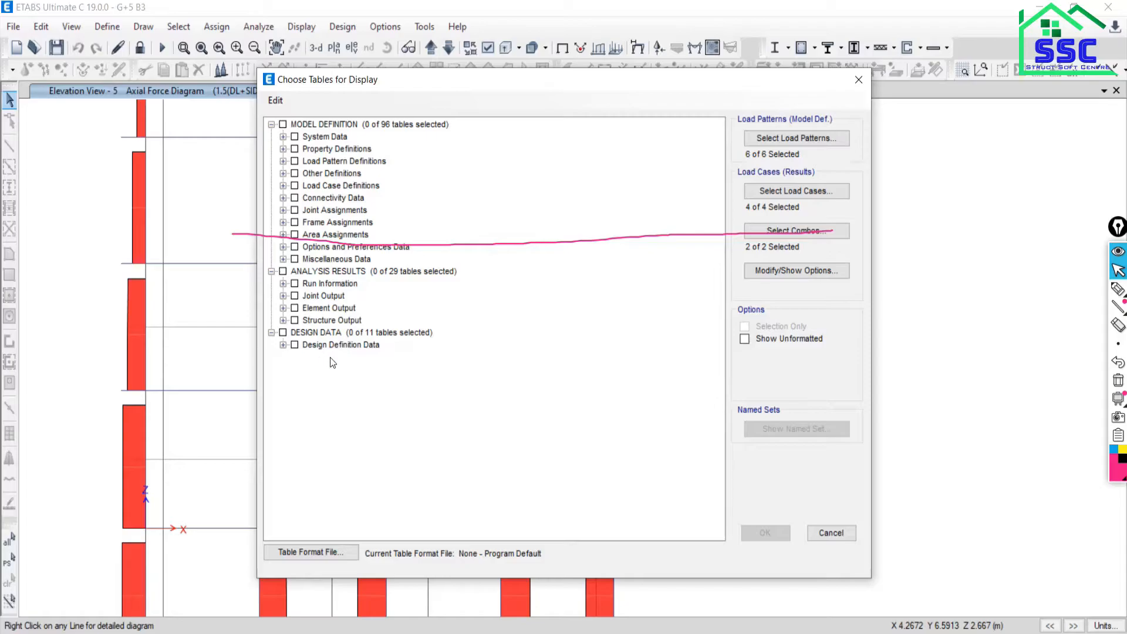
click(283, 345)
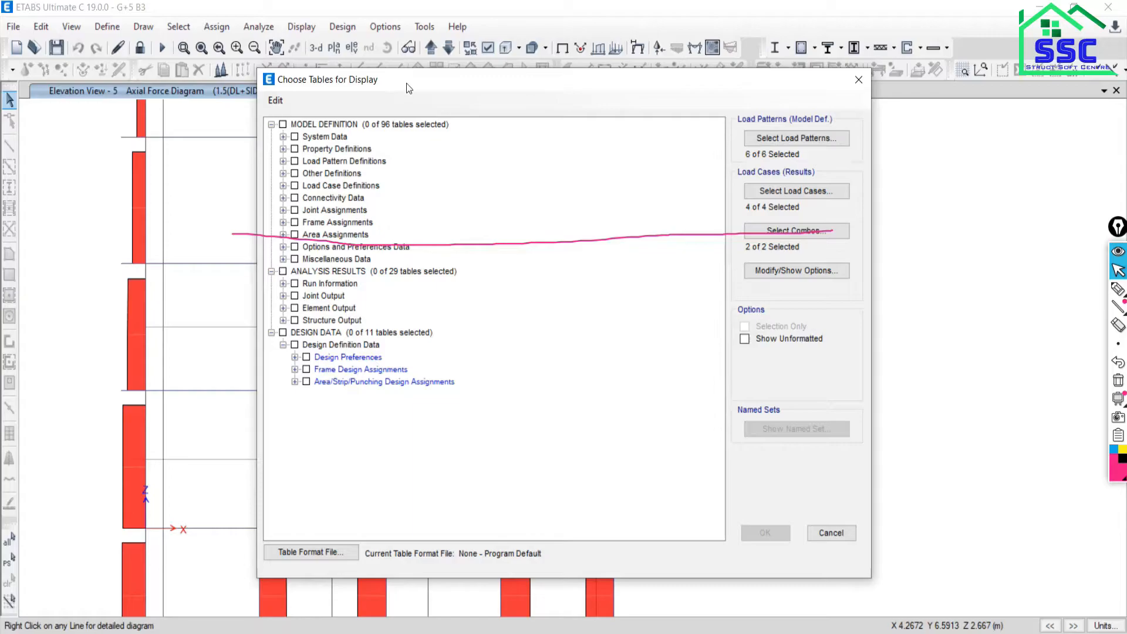
drag(406, 83, 313, 213)
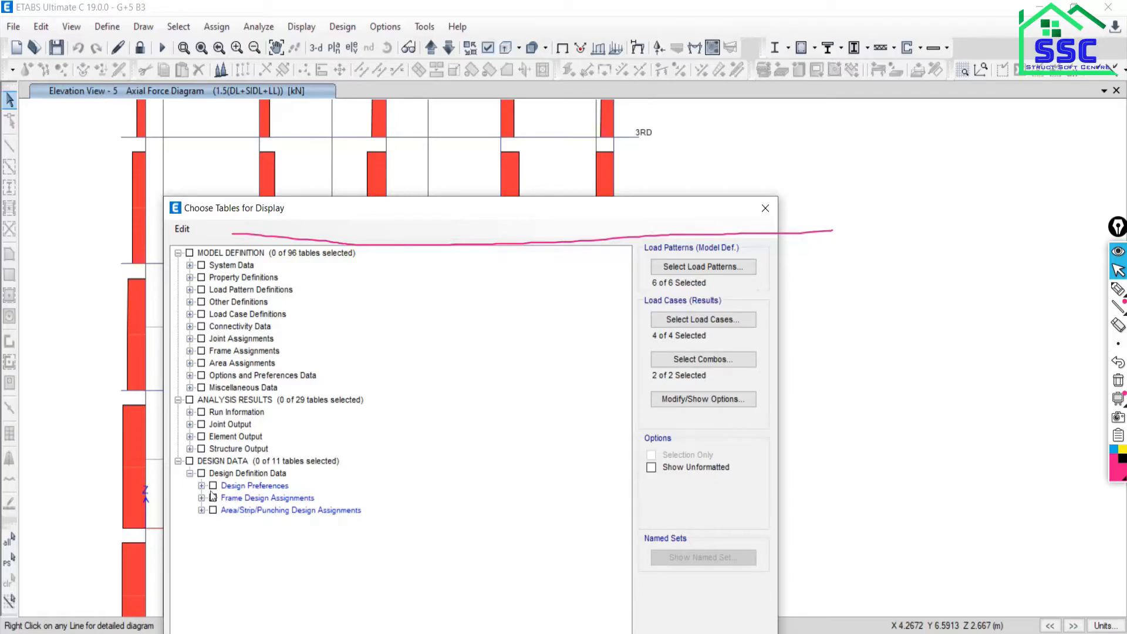
click(190, 473)
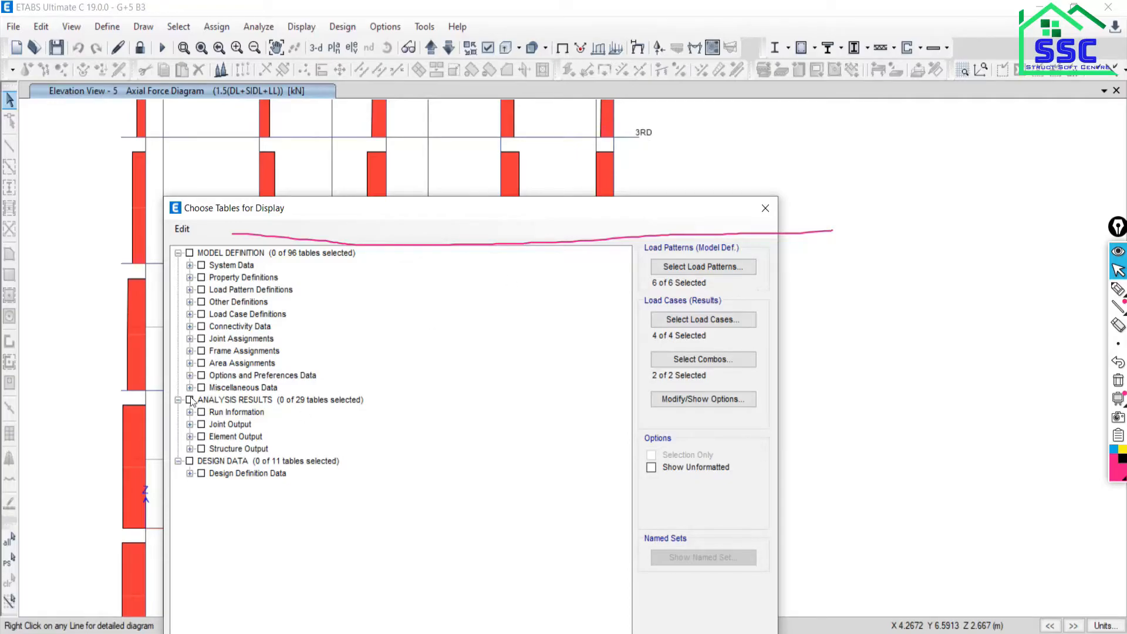
click(766, 207)
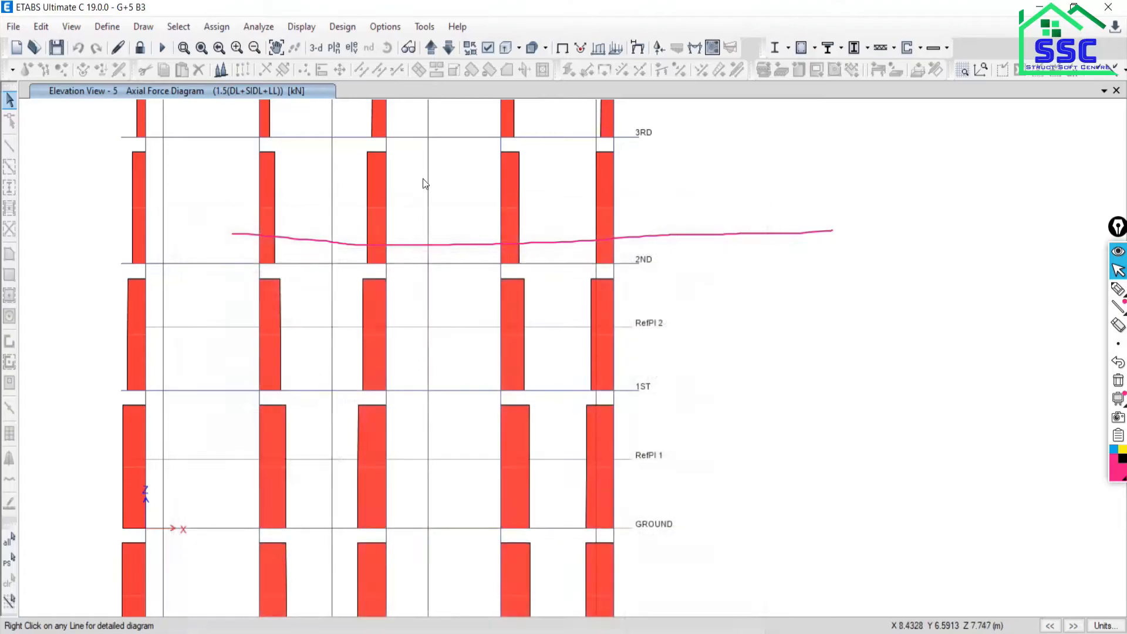
Unlock the model and agree to delete its analysis results.
click(139, 48)
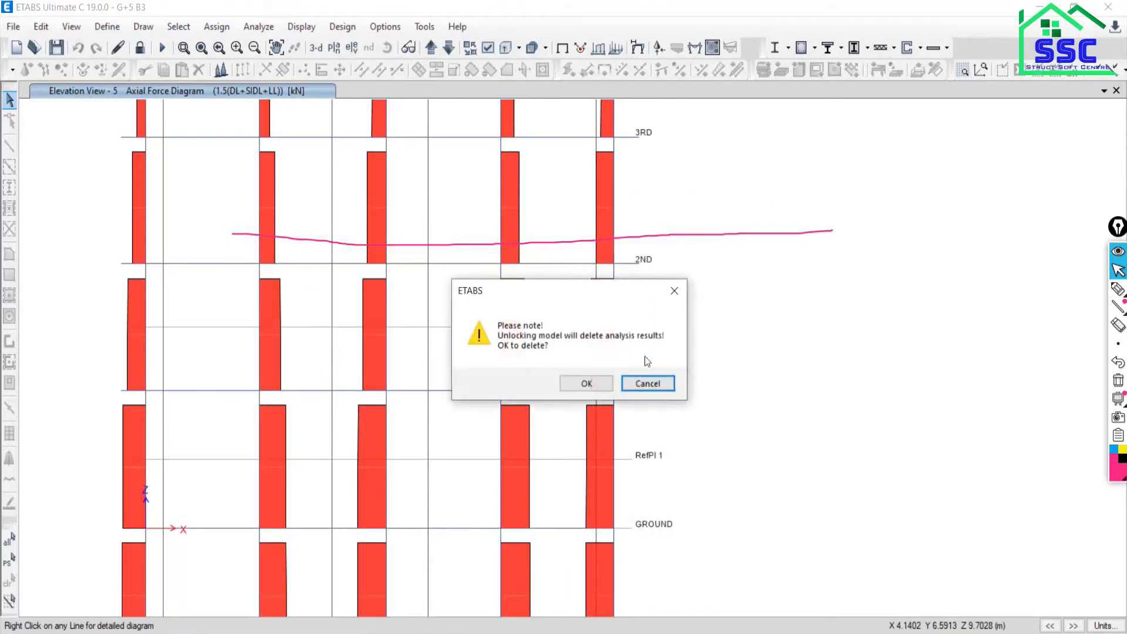
click(591, 385)
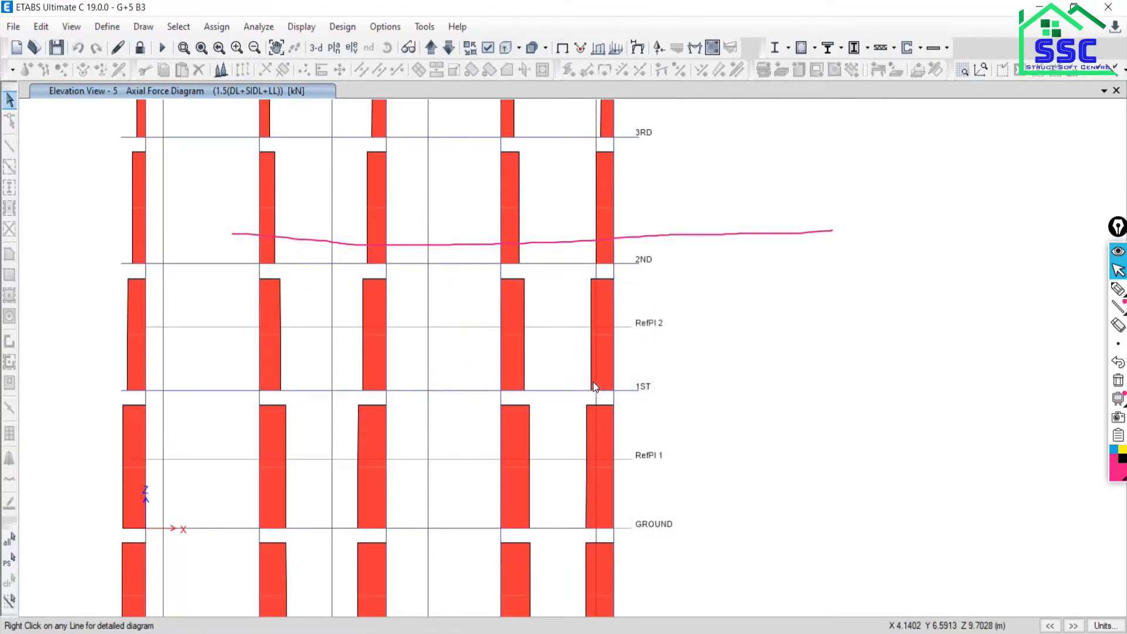
Reopen the display table selection, erase the pen mark and collapse the MODEL DEFINITION group.
click(297, 26)
click(353, 421)
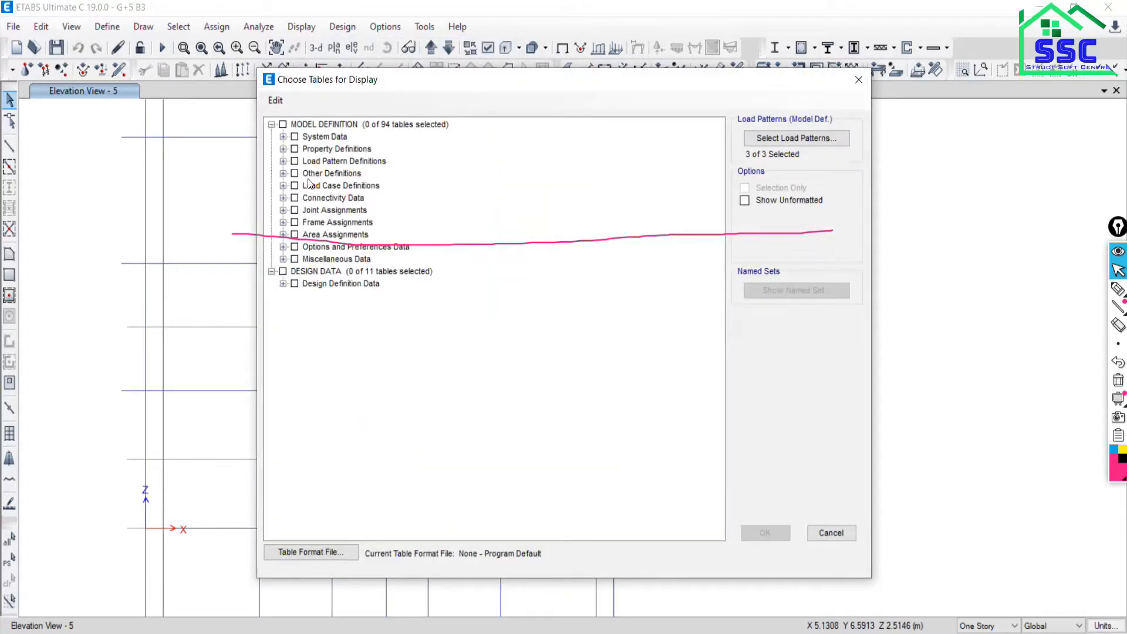
click(1118, 380)
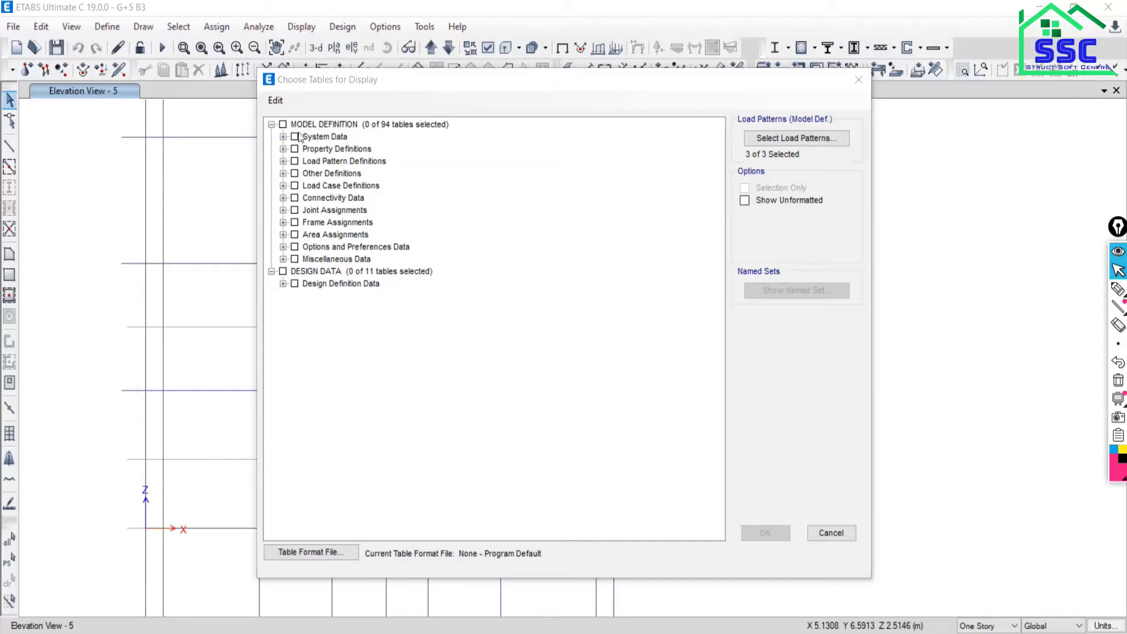
click(272, 125)
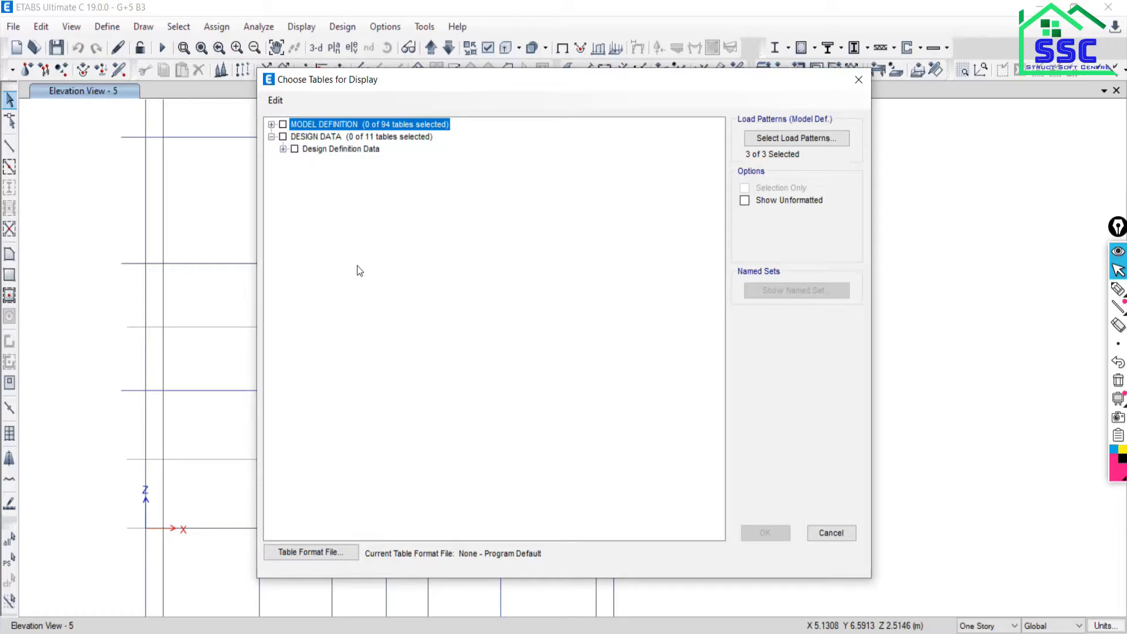
Close the display table selection and rerun the analysis of the unlocked model.
click(271, 137)
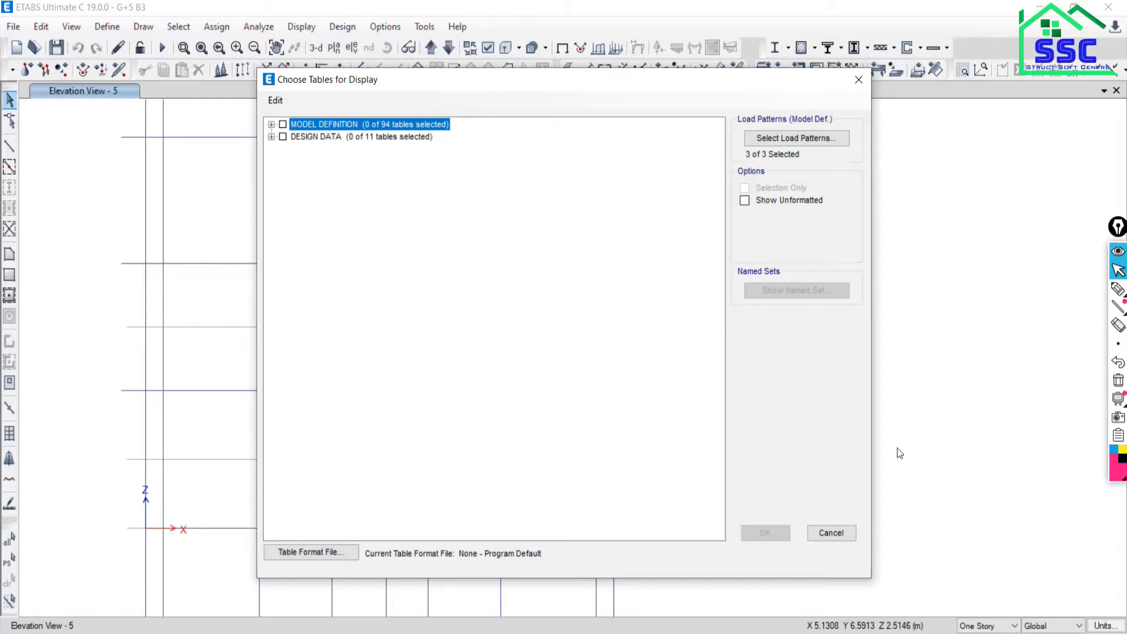
click(831, 533)
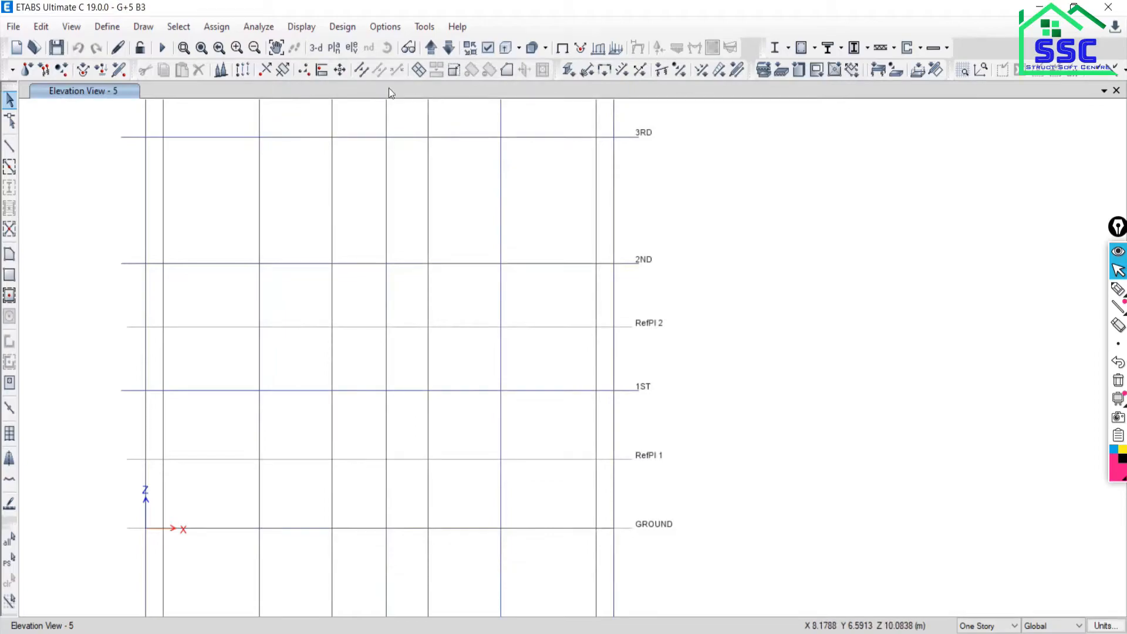
click(163, 48)
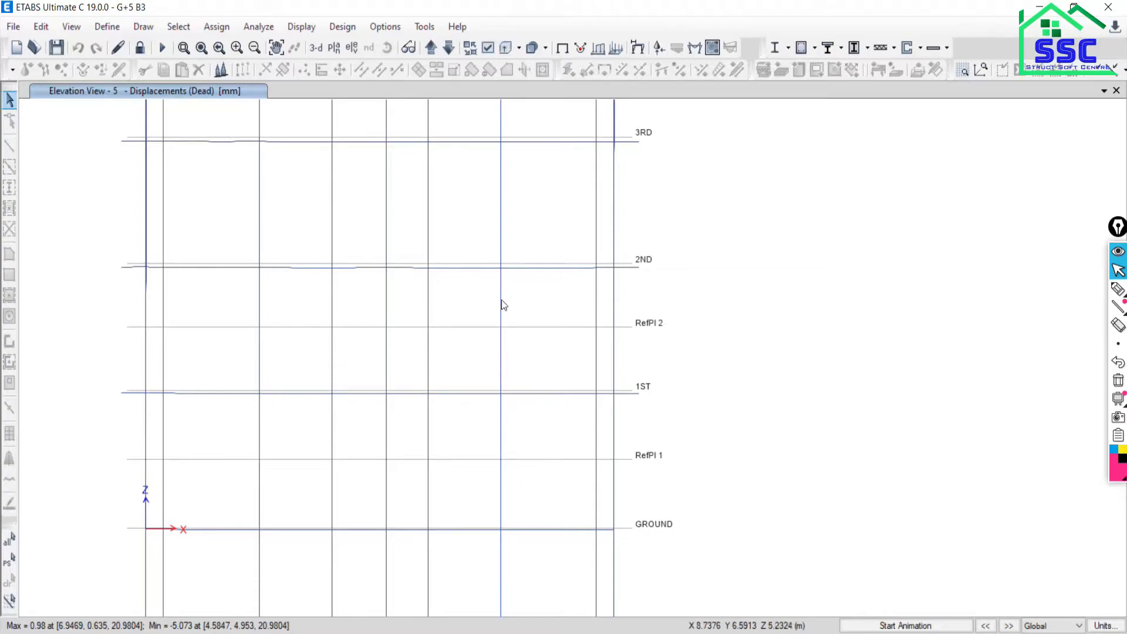
middle_drag(443, 319, 446, 339)
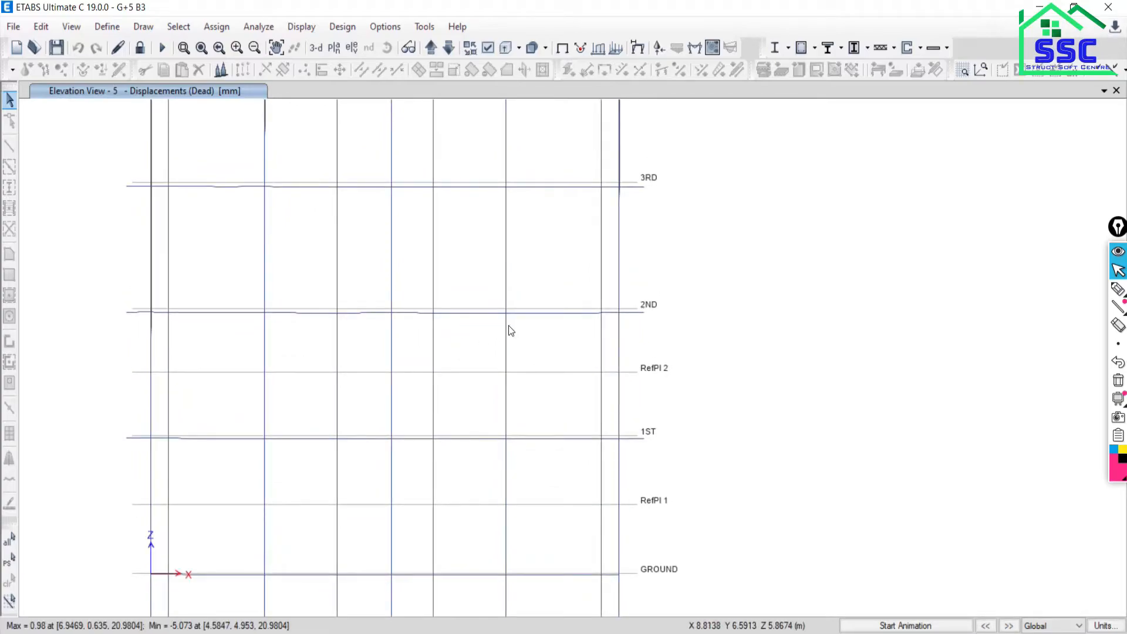
scroll(502, 321, down, 2)
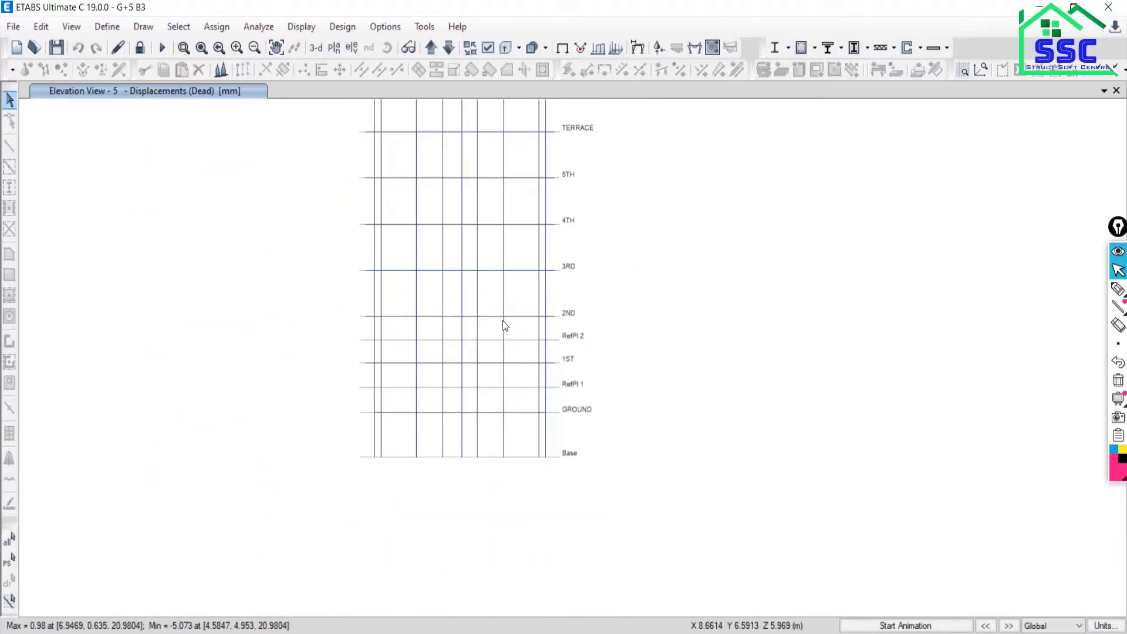
middle_drag(481, 265, 483, 337)
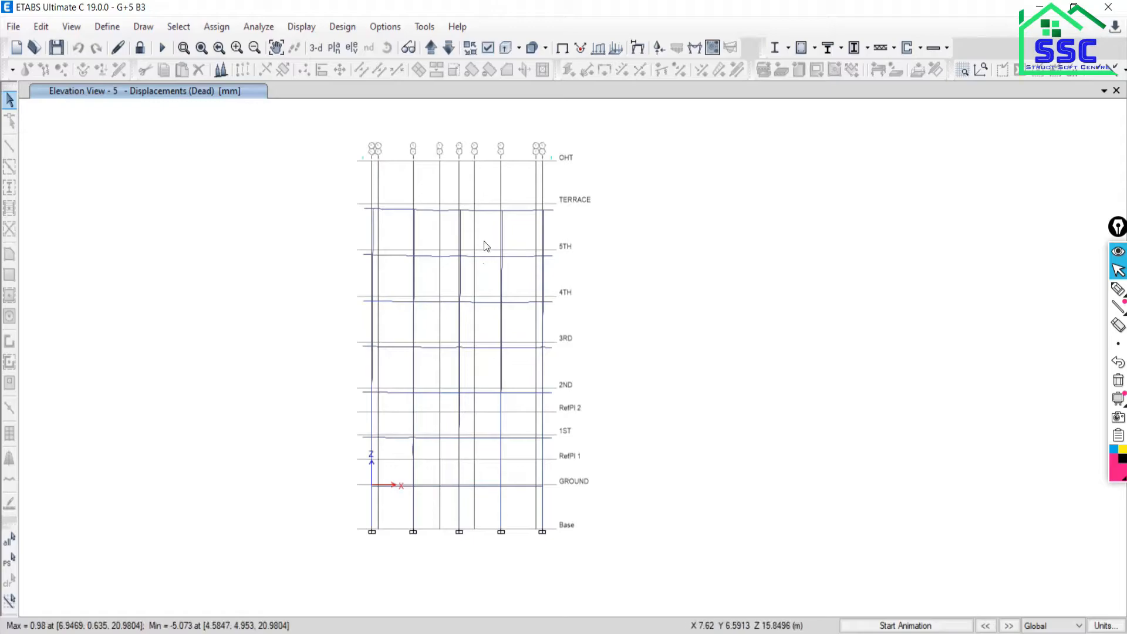
Sketch a portal frame beside the elevation with the pen, adding a vertical load arrow on the beam and a lateral one at its corner.
click(1118, 288)
drag(738, 209, 753, 510)
mouse_move(737, 210)
mouse_down()
mouse_move(1013, 201)
mouse_move(1032, 530)
mouse_up()
mouse_move(871, 99)
mouse_down()
mouse_move(881, 204)
mouse_move(870, 220)
mouse_move(854, 176)
mouse_up()
mouse_move(1030, 201)
mouse_down()
mouse_move(1070, 201)
mouse_move(1034, 205)
mouse_move(1056, 227)
mouse_up()
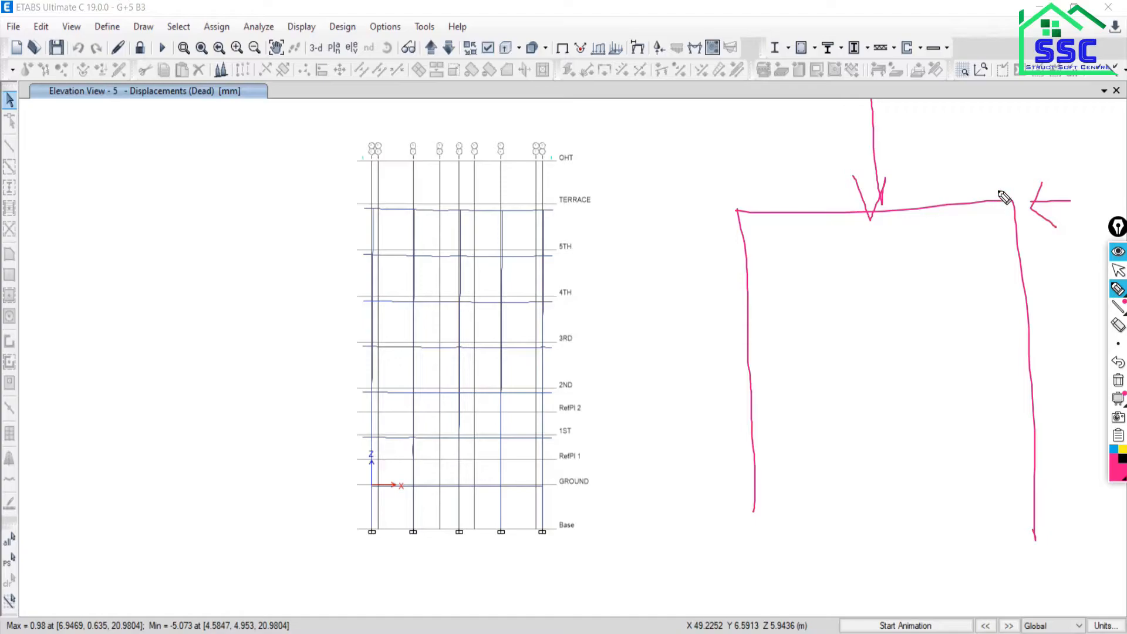
Draw the bent column and sagging beam shapes on the sketched frame and retrace its vertical load arrow.
mouse_move(651, 221)
mouse_down()
mouse_move(676, 241)
mouse_move(747, 522)
mouse_up()
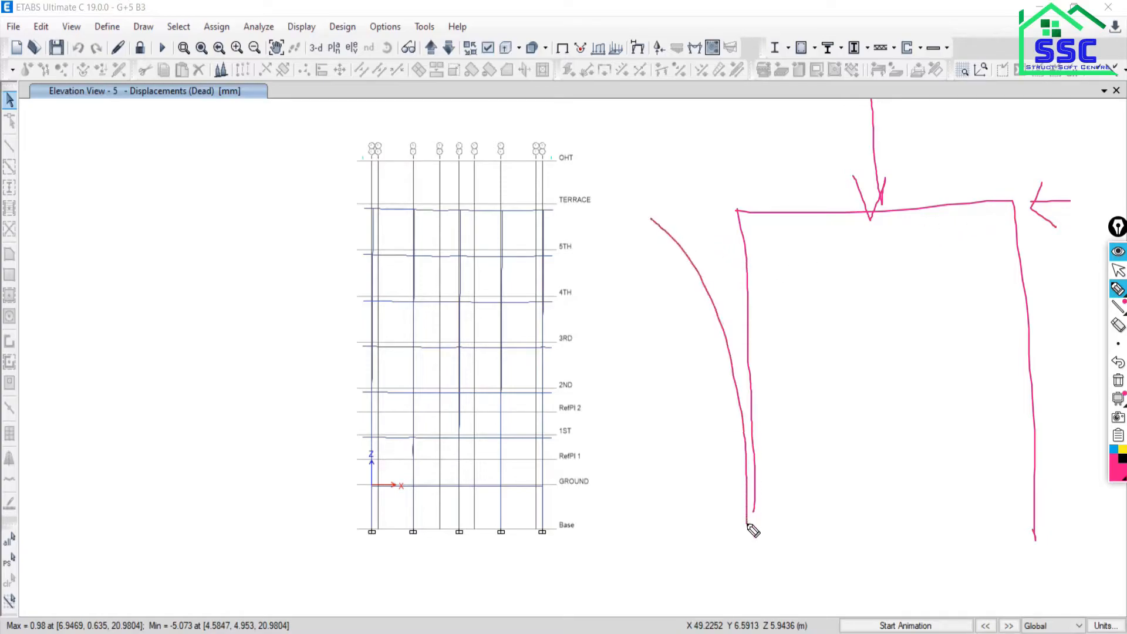
mouse_move(1020, 216)
mouse_down()
mouse_move(850, 317)
mouse_move(754, 270)
mouse_up()
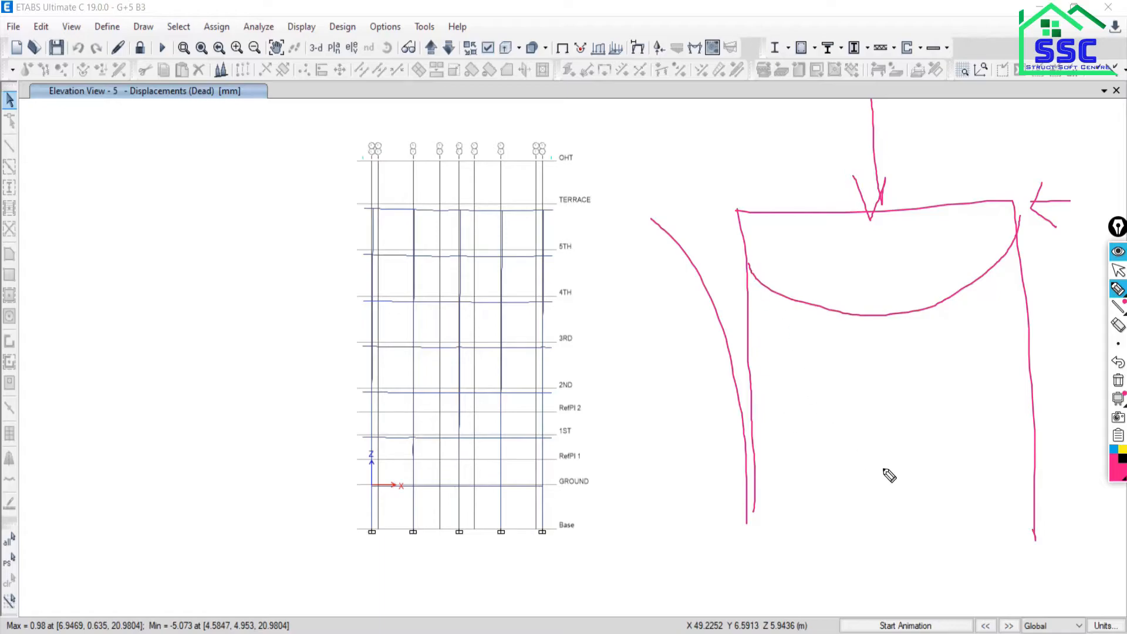
mouse_move(865, 108)
mouse_down()
mouse_move(887, 178)
mouse_move(845, 171)
mouse_up()
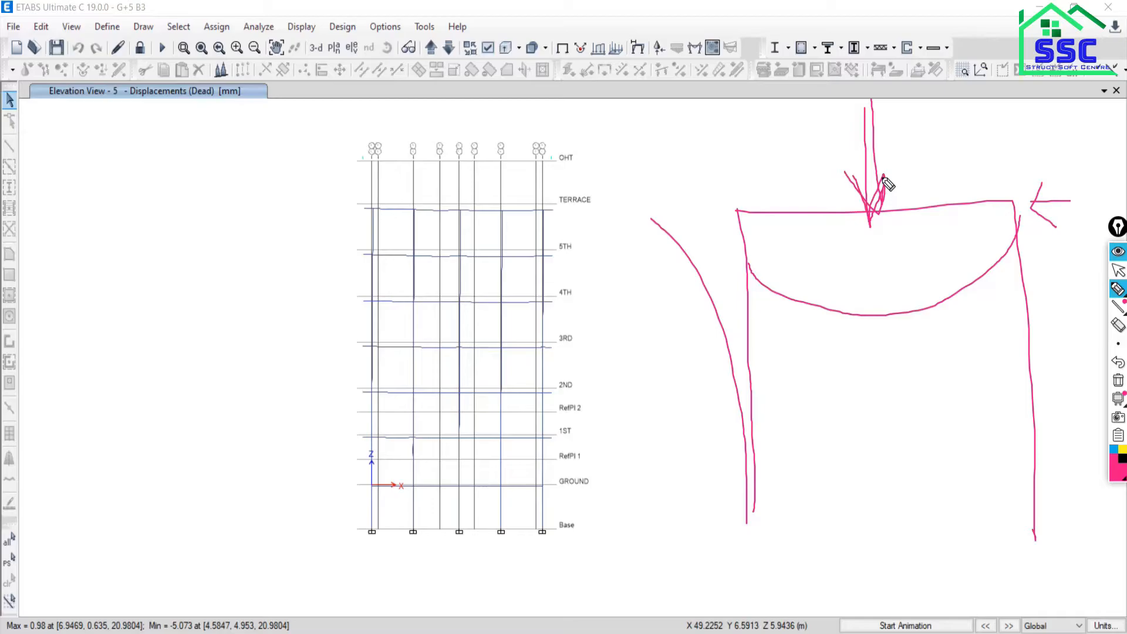
click(1118, 270)
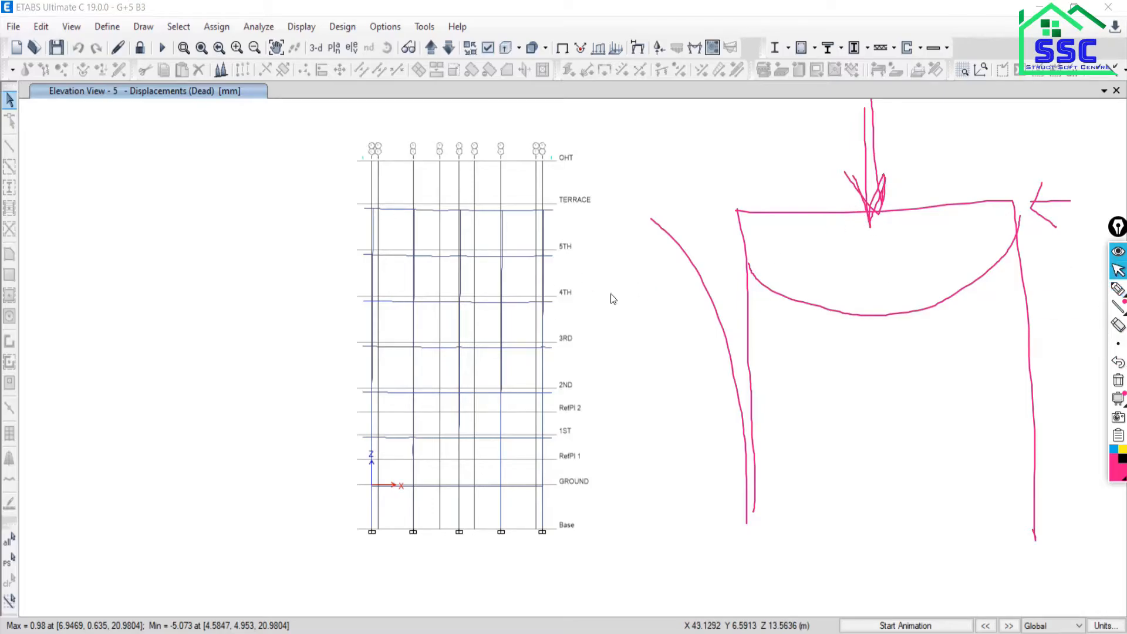
Mark the beams at the 5TH, 4TH and TERRACE levels with the pen and erase all pen marks.
scroll(436, 240, up, 5)
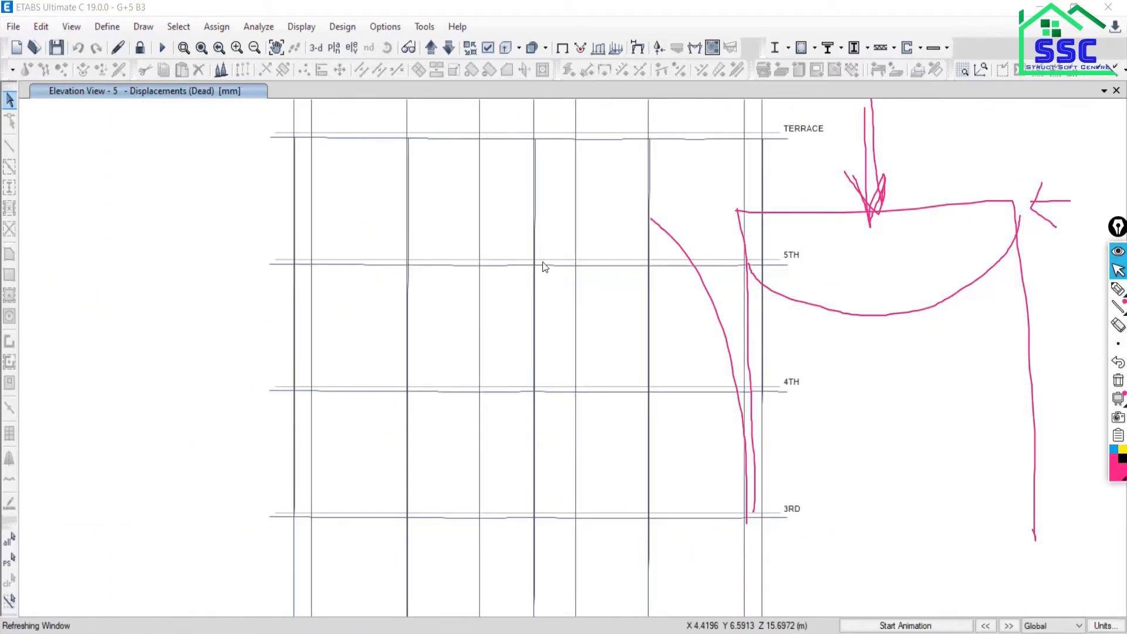
scroll(526, 264, down, 3)
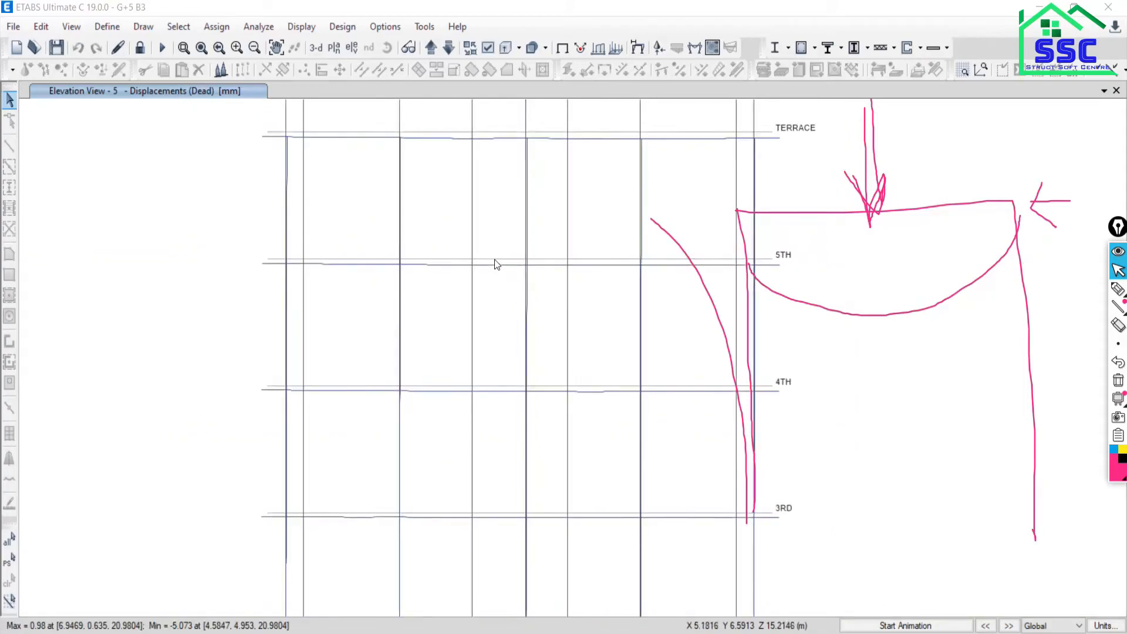
click(1119, 289)
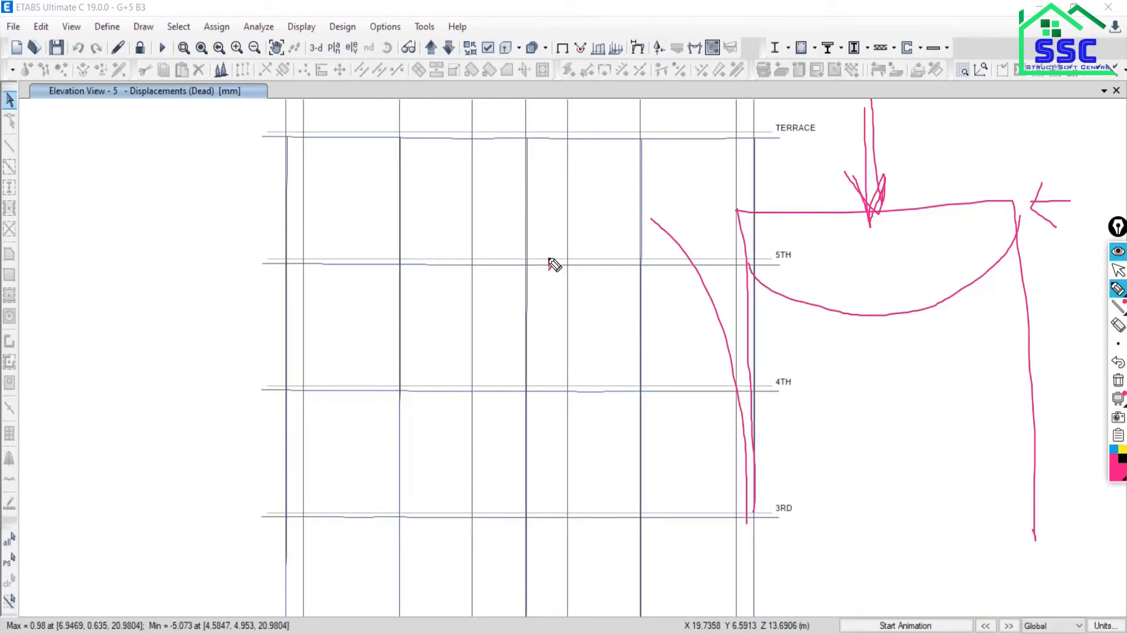
drag(551, 256, 550, 270)
drag(552, 386, 549, 383)
mouse_move(568, 136)
mouse_down()
mouse_move(562, 145)
mouse_move(572, 125)
mouse_up()
click(1118, 380)
Display the frames' axial force diagram for the combo 1.5(DL+SIDL+LL) in elevation 5 and close the diagram settings.
scroll(559, 292, down, 3)
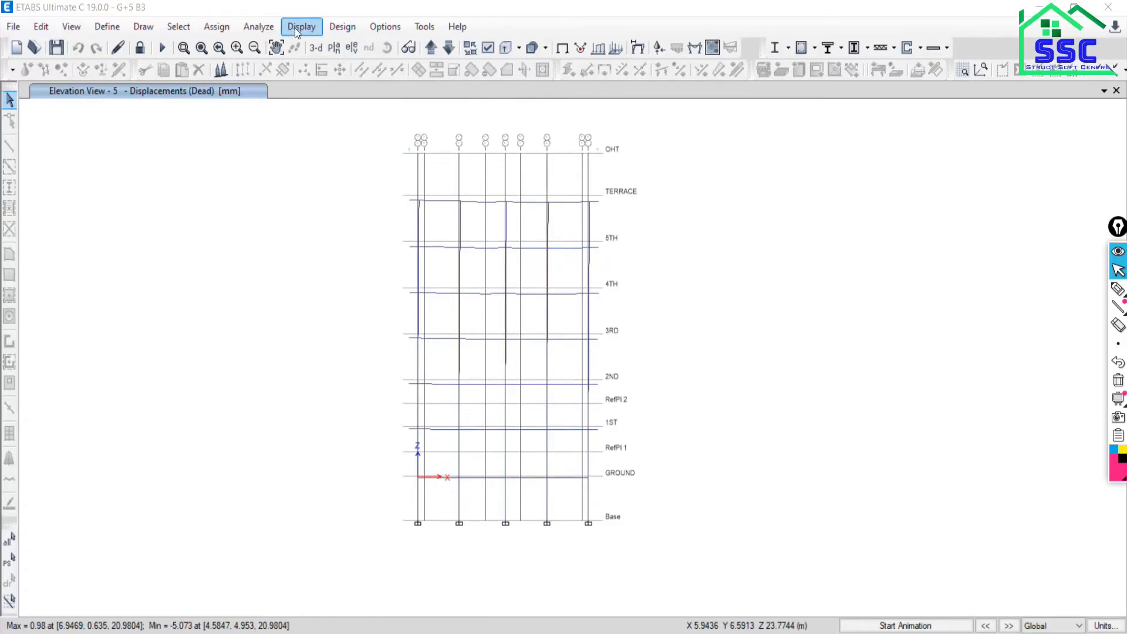
click(695, 48)
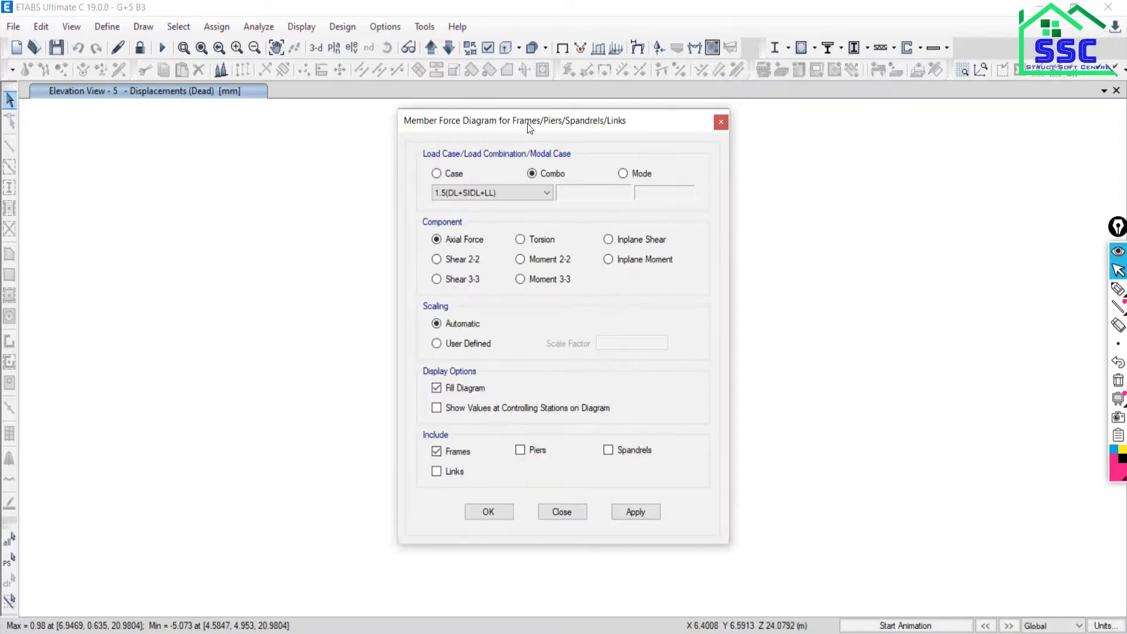
drag(529, 121, 237, 35)
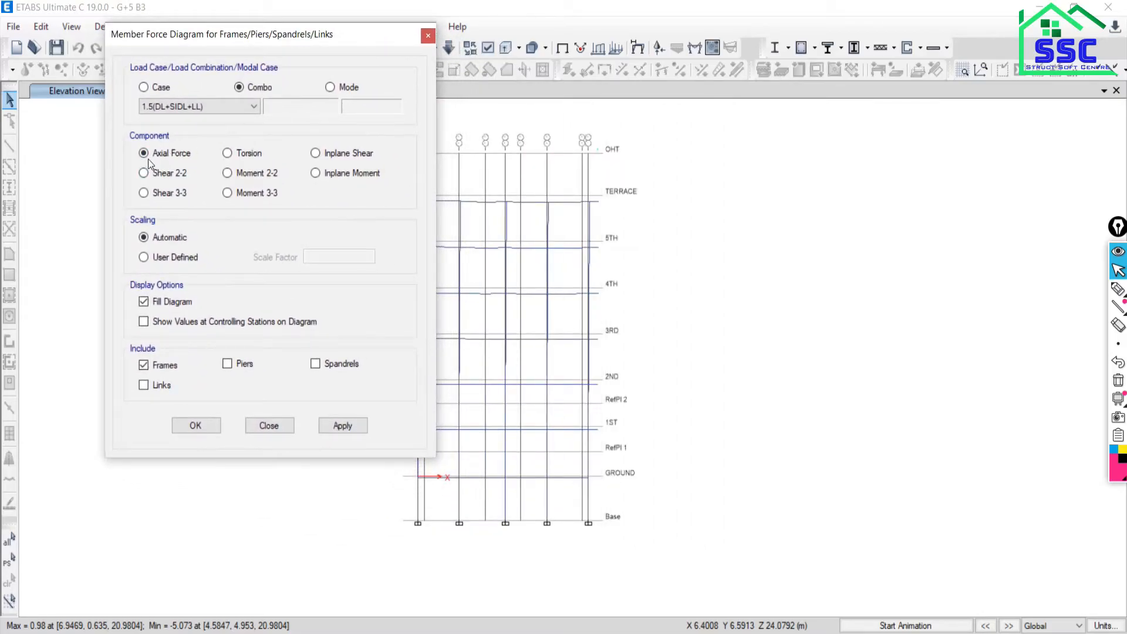
click(337, 424)
mouse_move(731, 319)
middle_down()
mouse_move(817, 314)
mouse_move(909, 287)
middle_up()
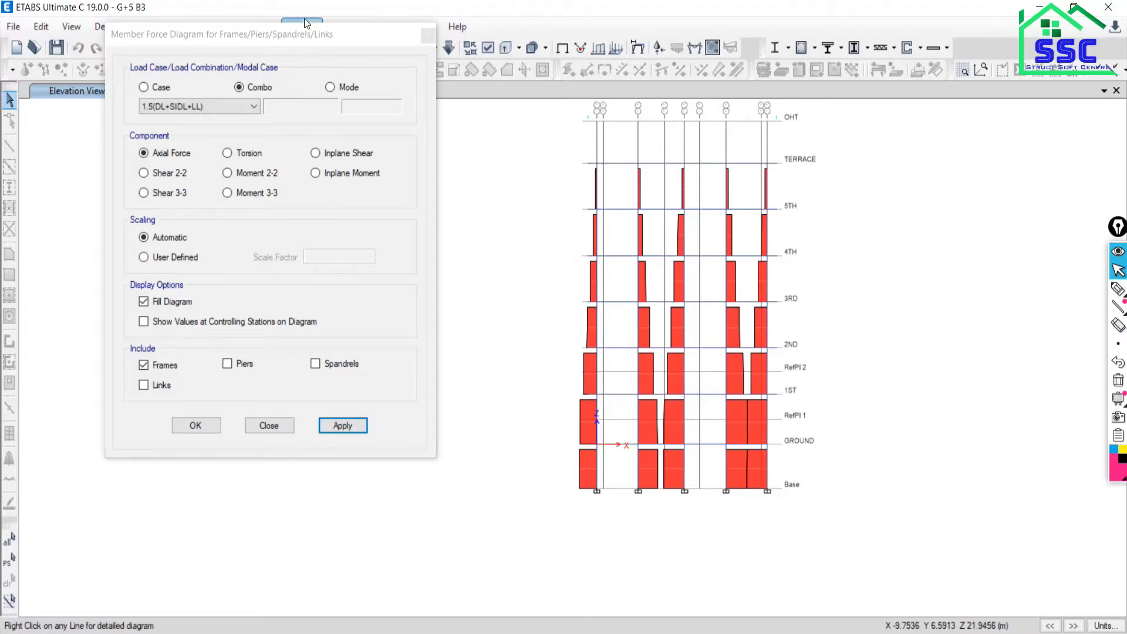
click(428, 36)
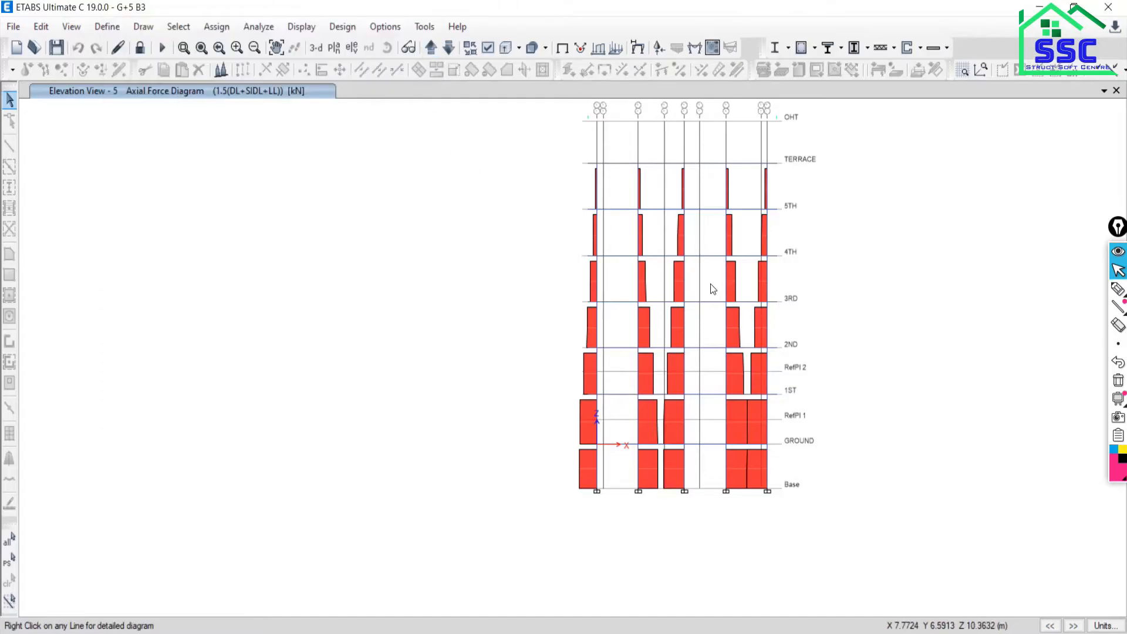
Display the Element Forces - Columns table from the Frame Output group of the analysis results.
click(295, 27)
click(318, 421)
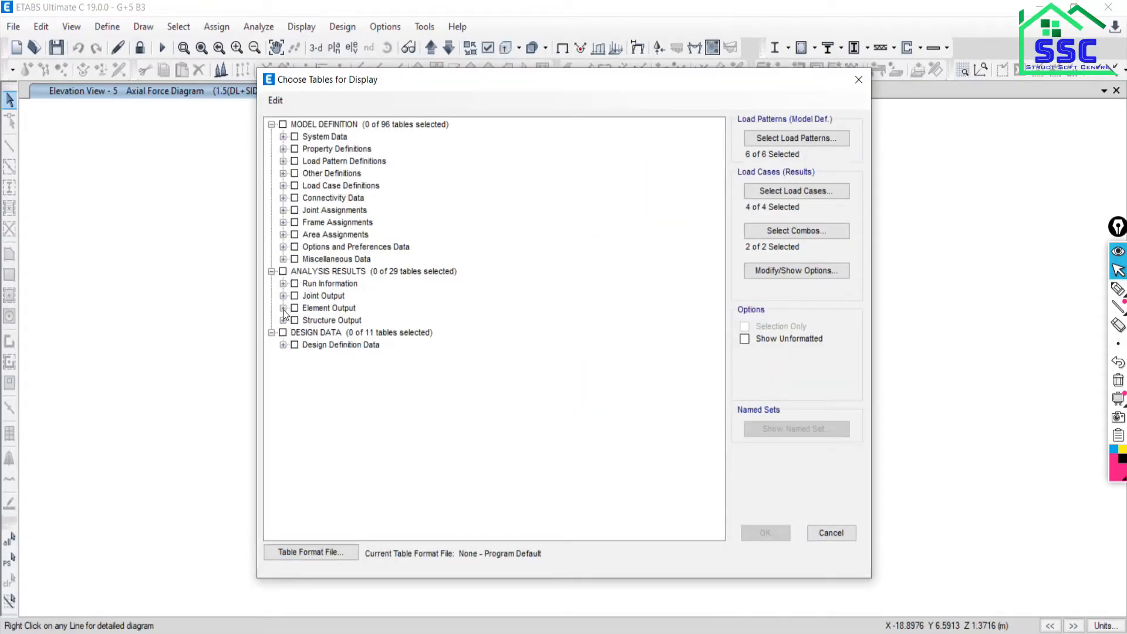
click(283, 308)
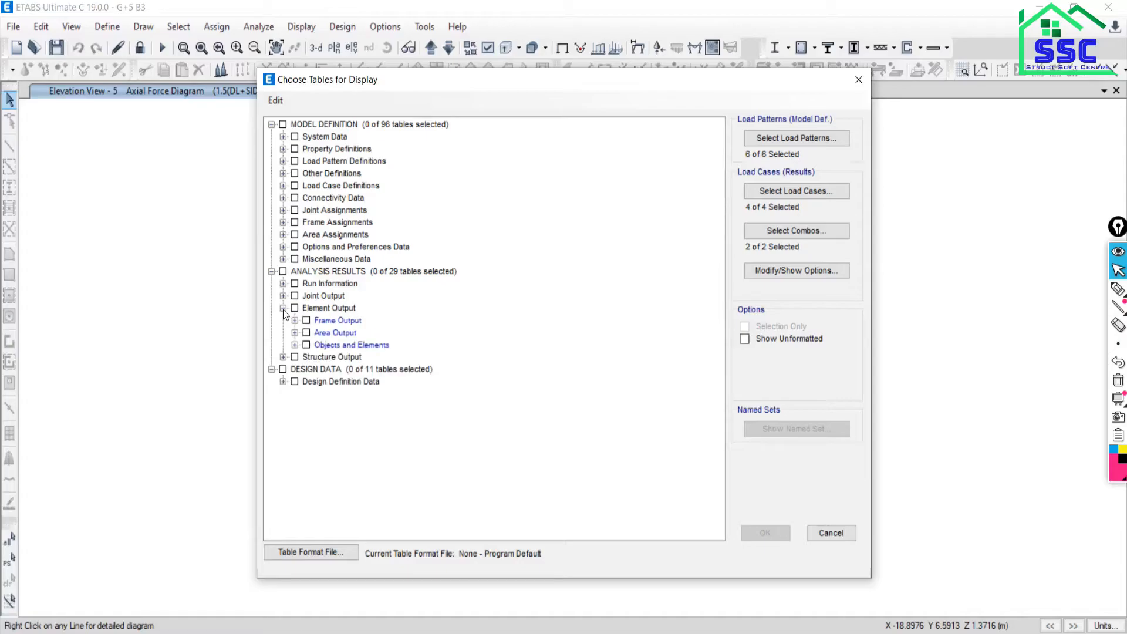
click(294, 320)
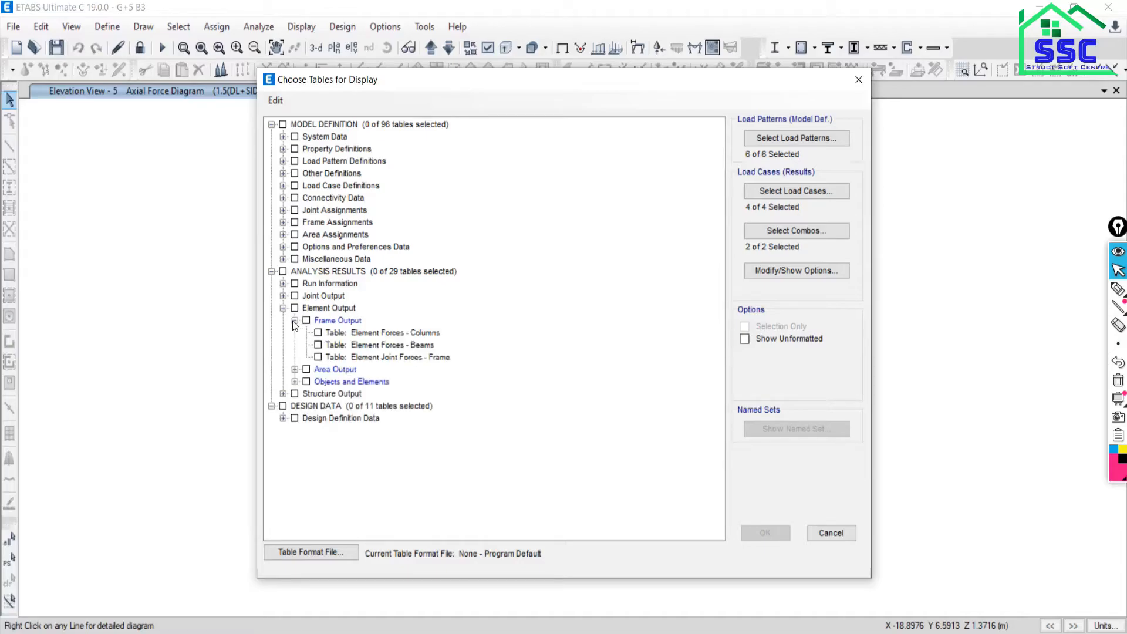
click(402, 335)
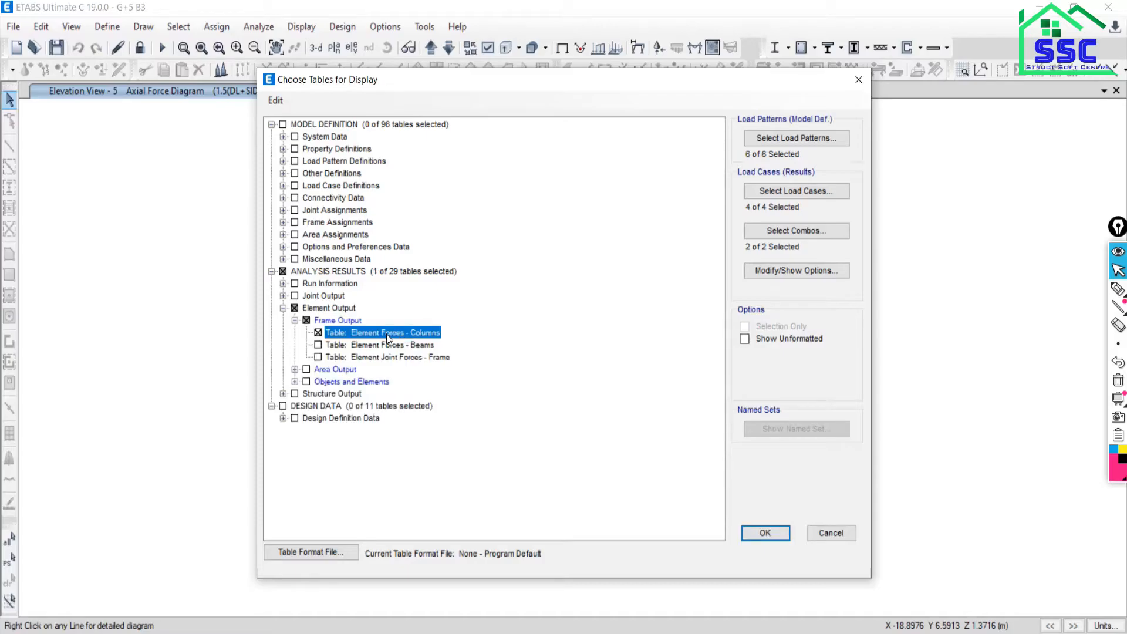
click(765, 533)
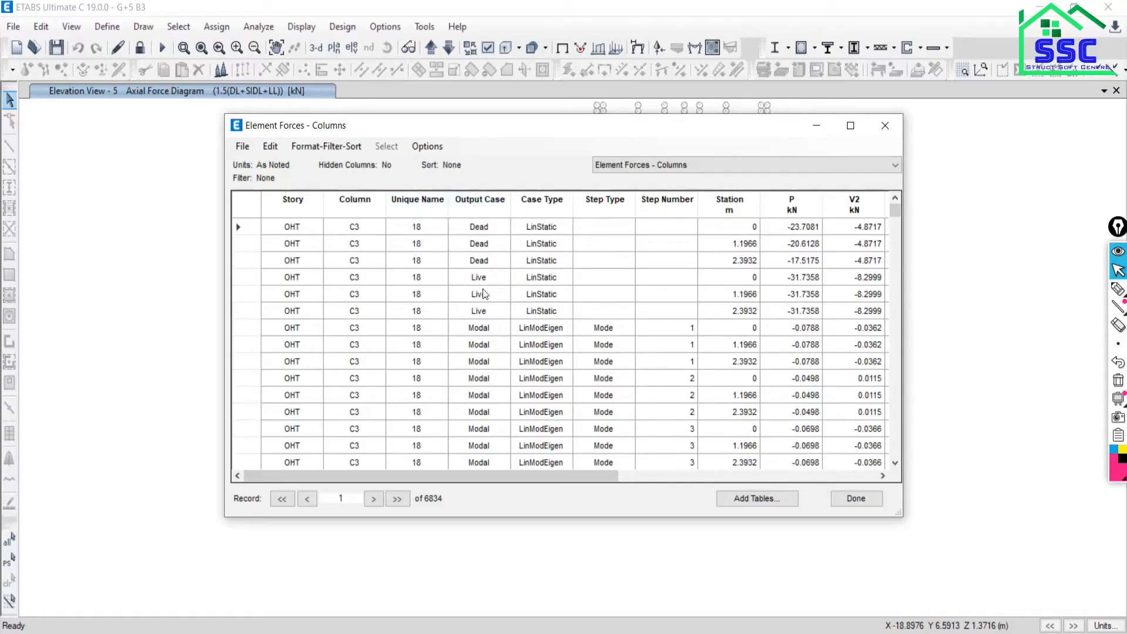
Filter the column forces table by Output Case to the combination 1.5(DL+SIDL+LL).
click(479, 201)
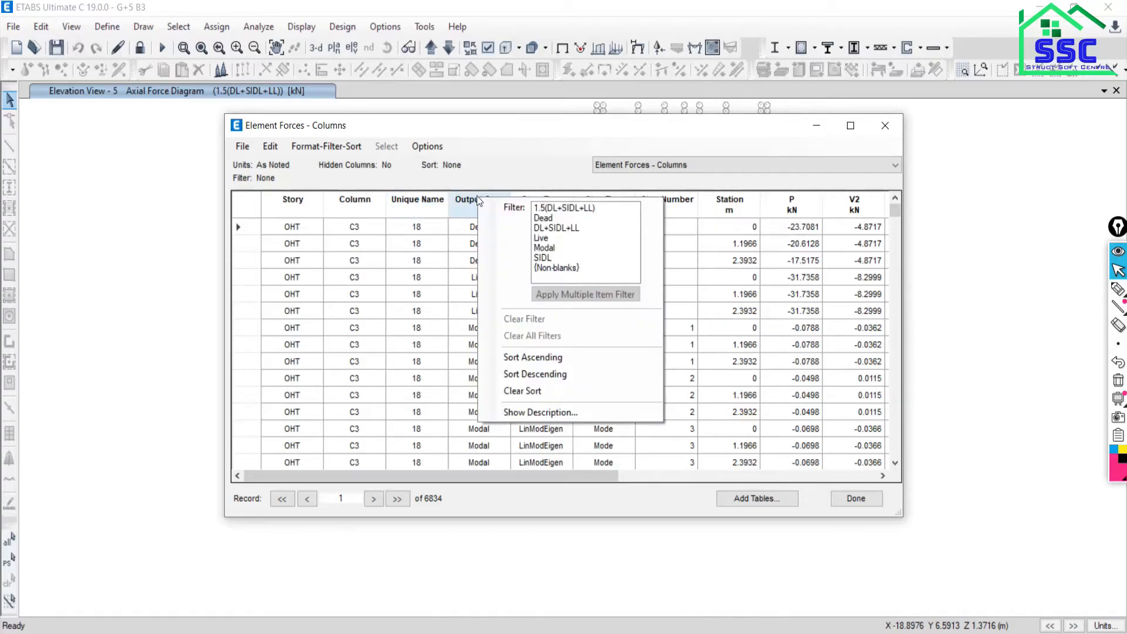
click(562, 208)
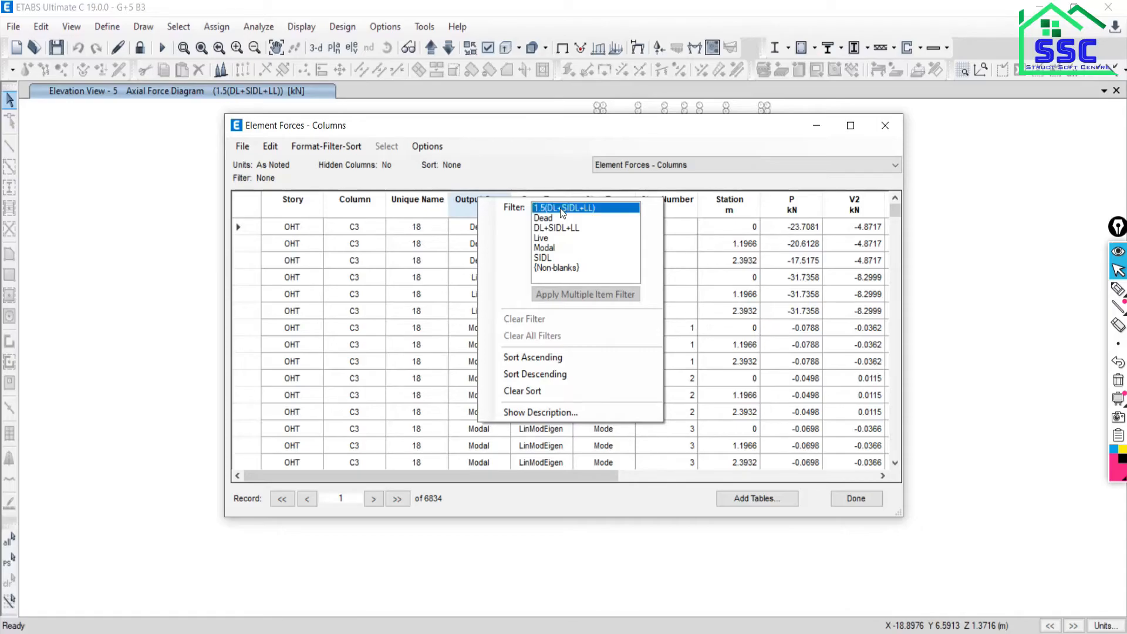
click(675, 134)
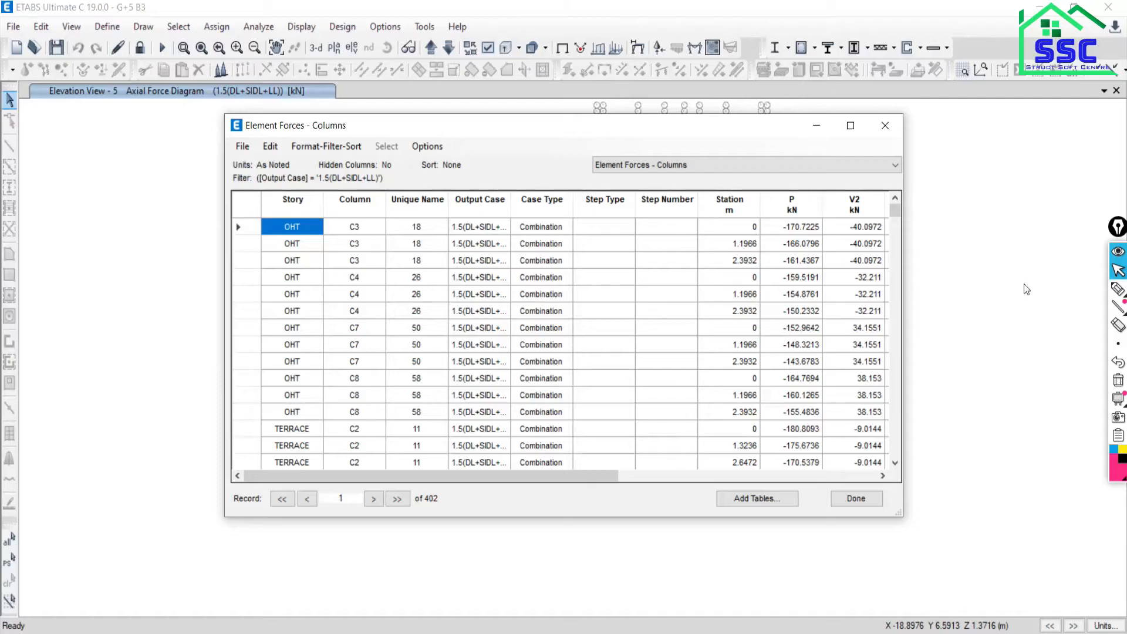
Sketch a column beside the table with circled stations at its top, middle and base, and erase the sketch.
click(1118, 289)
drag(977, 188, 978, 401)
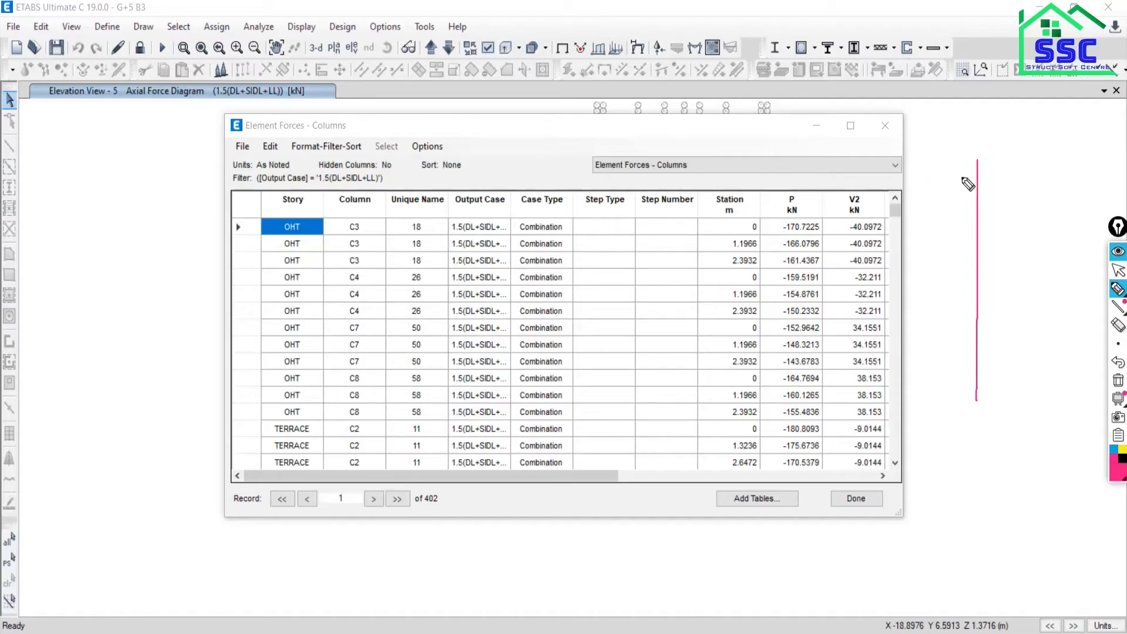
mouse_move(983, 151)
mouse_down()
mouse_move(993, 169)
mouse_move(984, 151)
mouse_up()
mouse_move(981, 259)
mouse_down()
mouse_move(968, 261)
mouse_move(987, 257)
mouse_up()
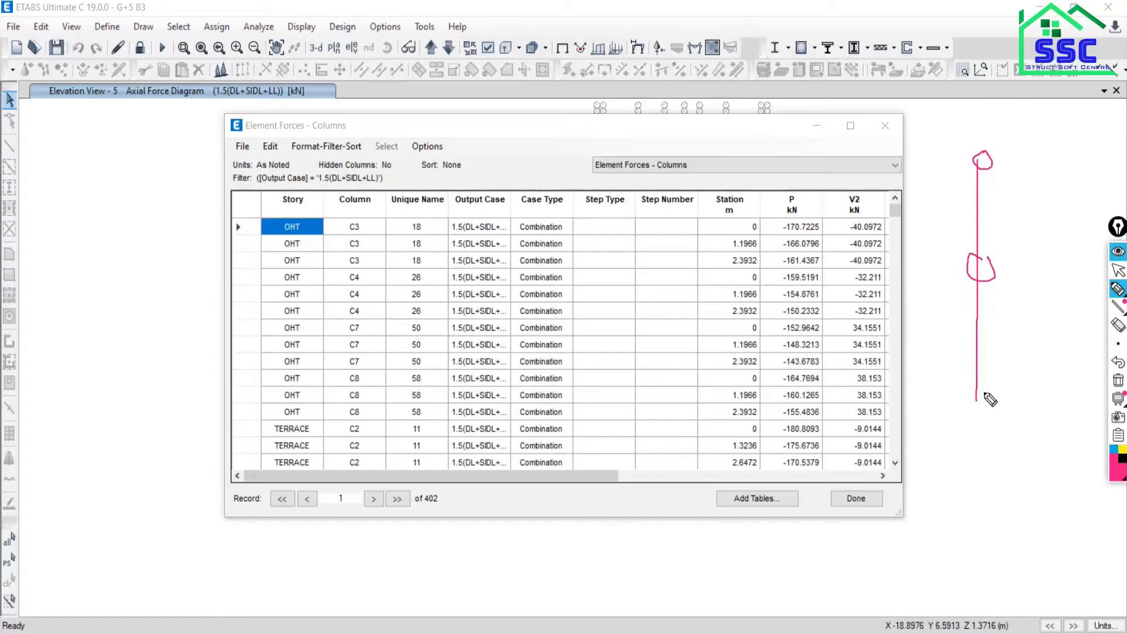
mouse_move(981, 390)
mouse_down()
mouse_move(963, 397)
mouse_move(987, 409)
mouse_move(988, 387)
mouse_move(1015, 400)
mouse_up()
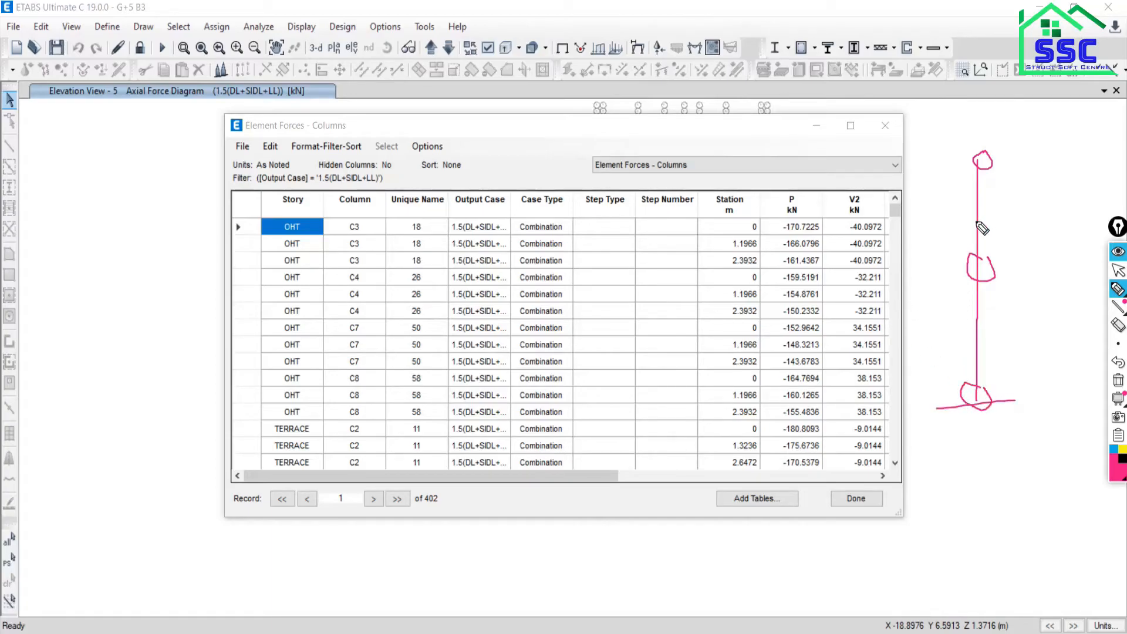
drag(938, 407, 1008, 394)
click(1117, 381)
click(1118, 270)
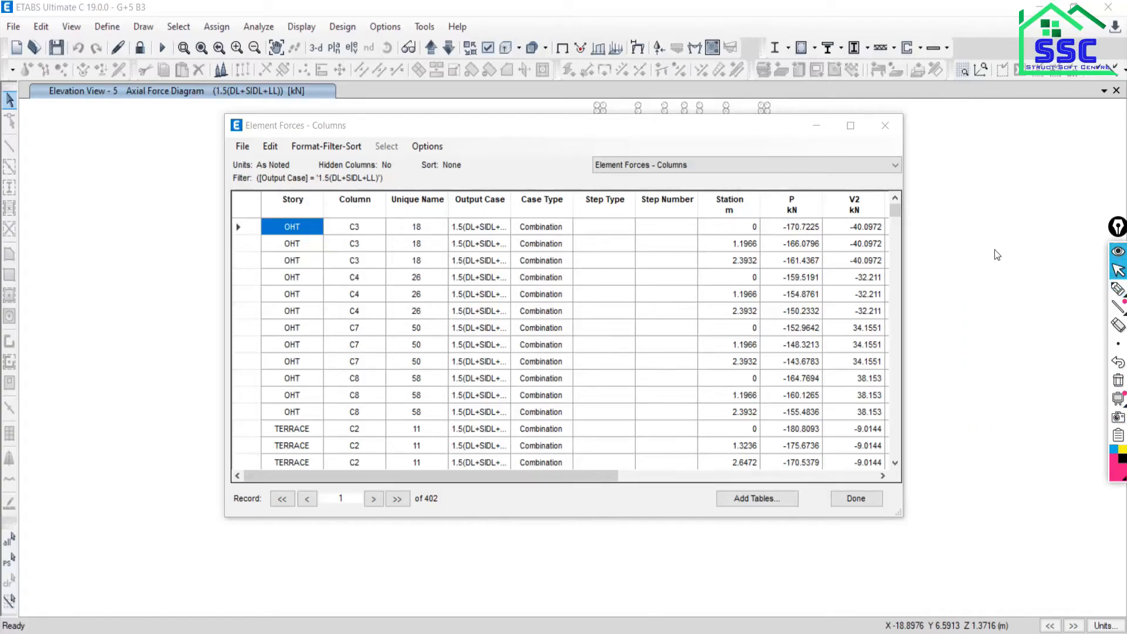
Add a filter on the Station column of the column forces table so that Station equals 0.
click(734, 203)
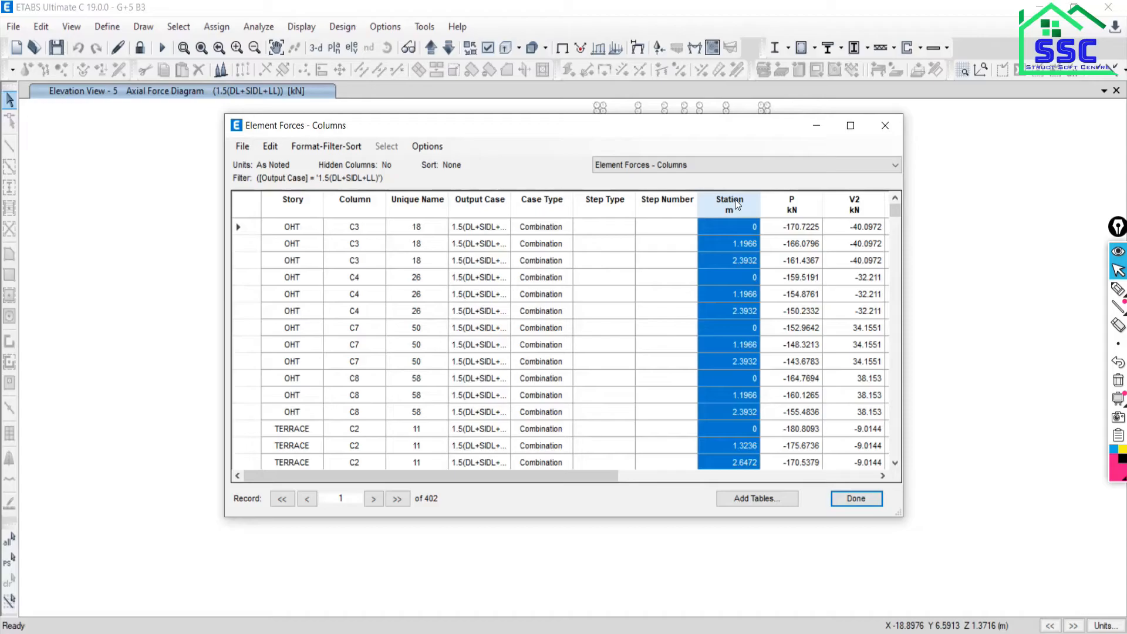
right_click(738, 204)
click(810, 211)
click(804, 219)
click(848, 212)
text(0)
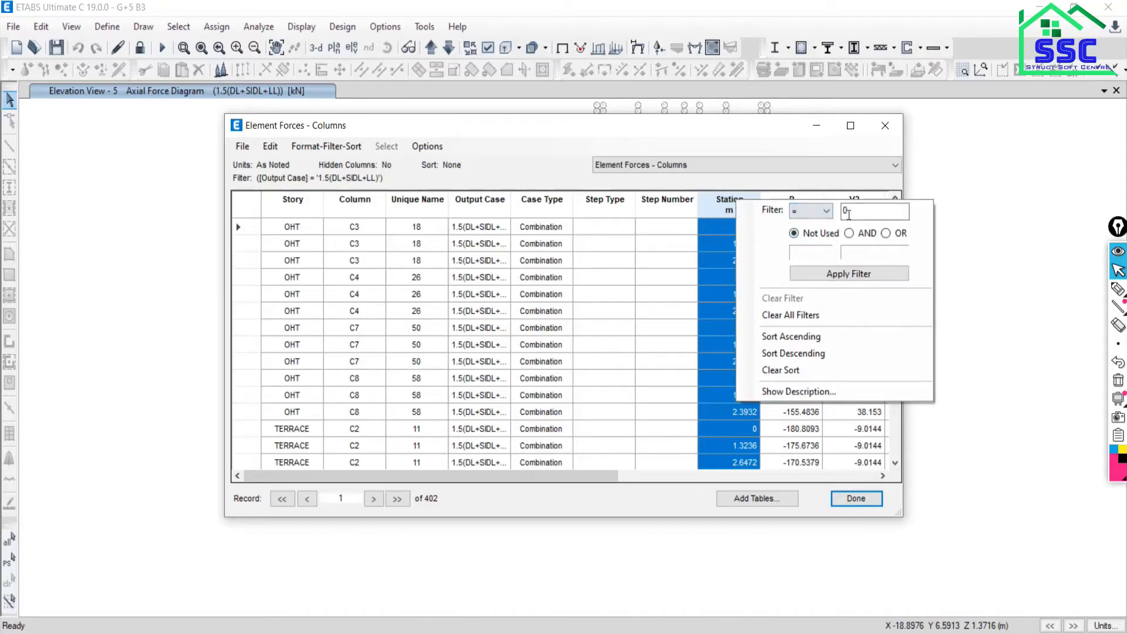
click(848, 273)
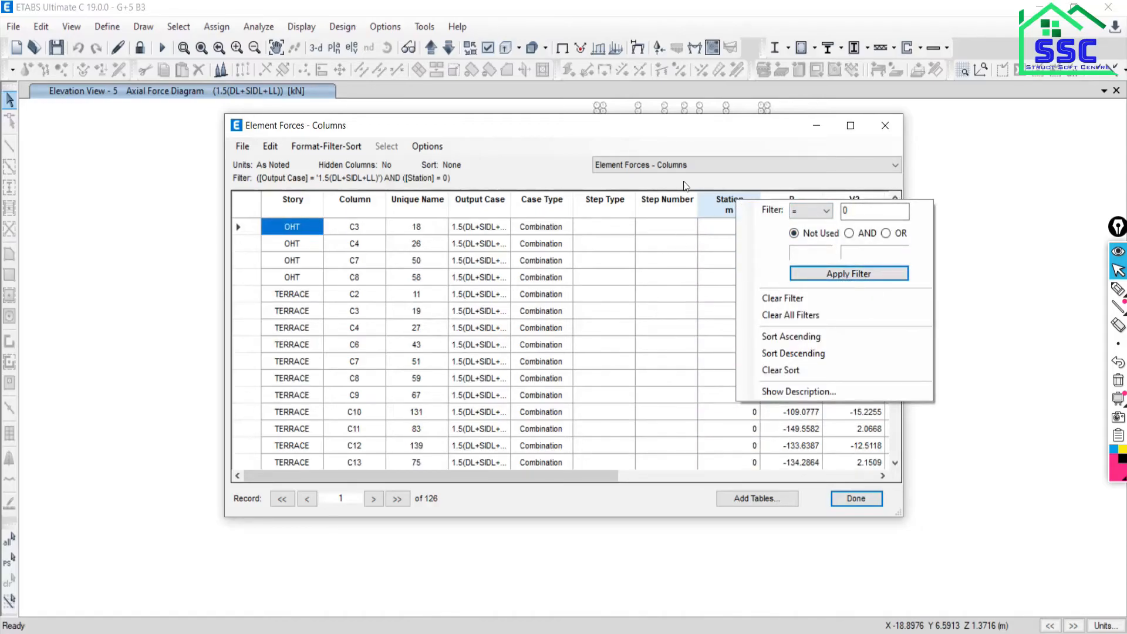
click(691, 134)
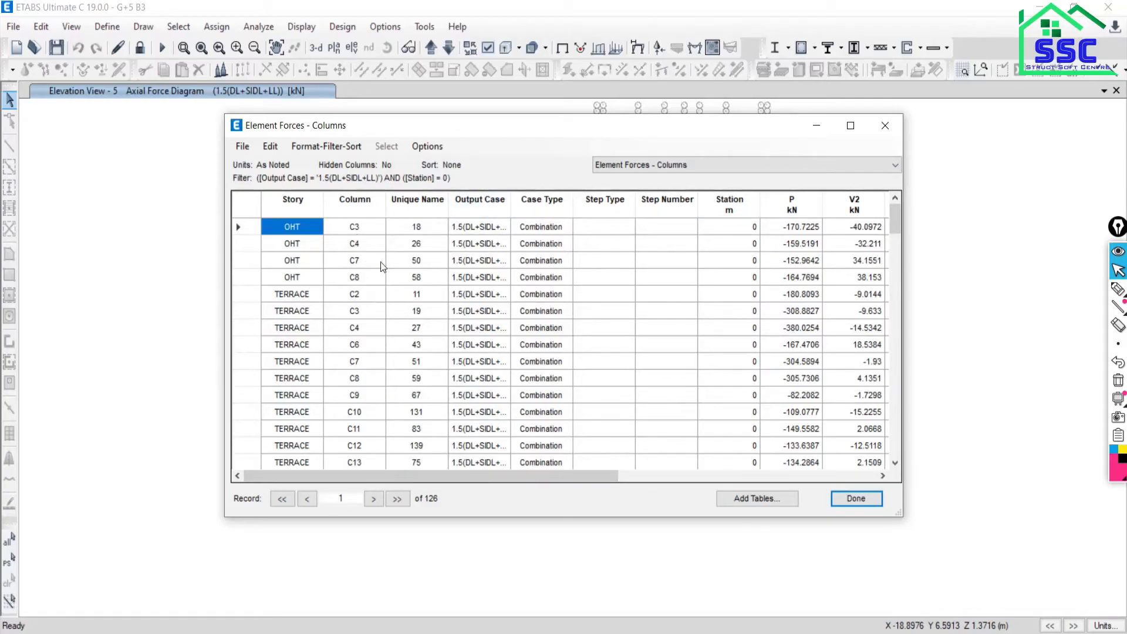
Examine the axial force, shear, torsion and moment columns of the filtered column forces table, and close the table.
drag(517, 473, 748, 477)
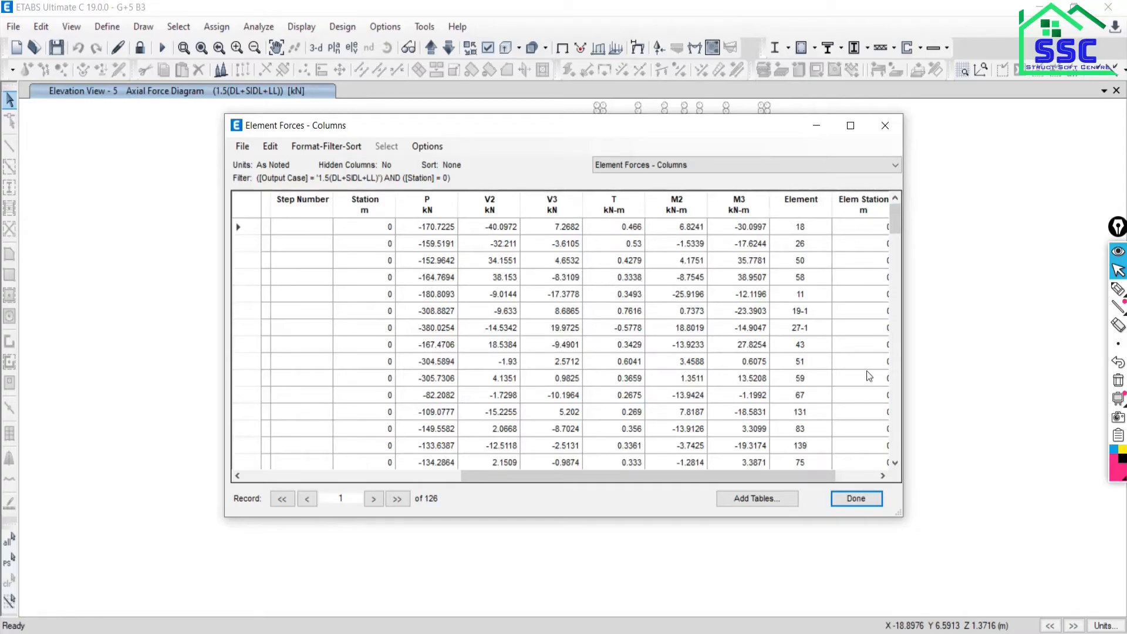
click(884, 125)
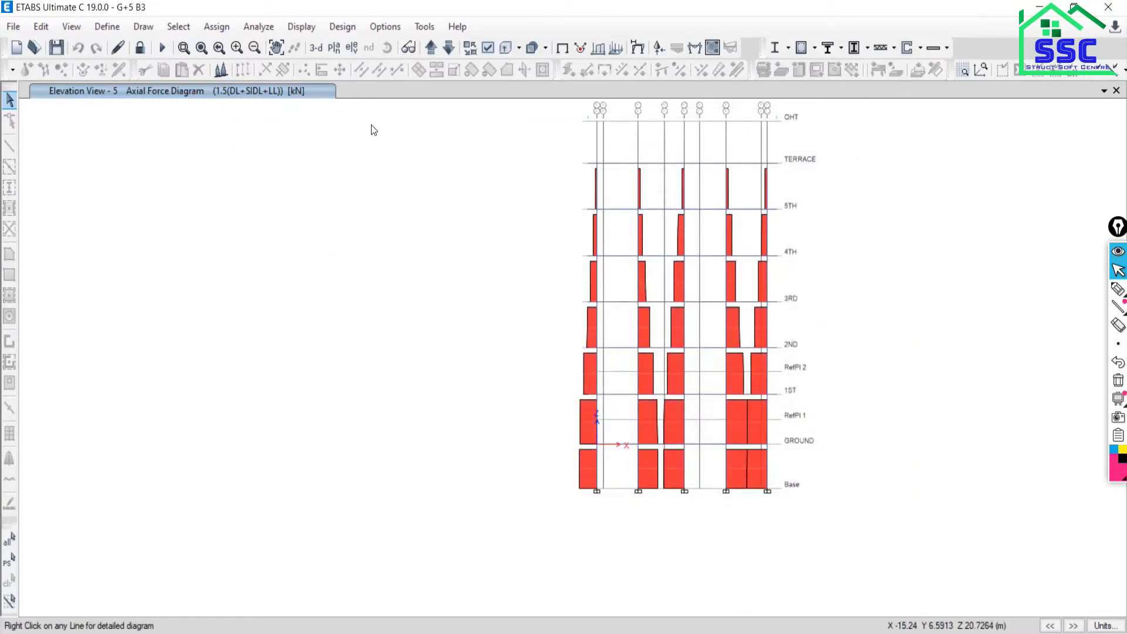
Switch to the plan view of story 1ST and hide its grid system.
click(336, 48)
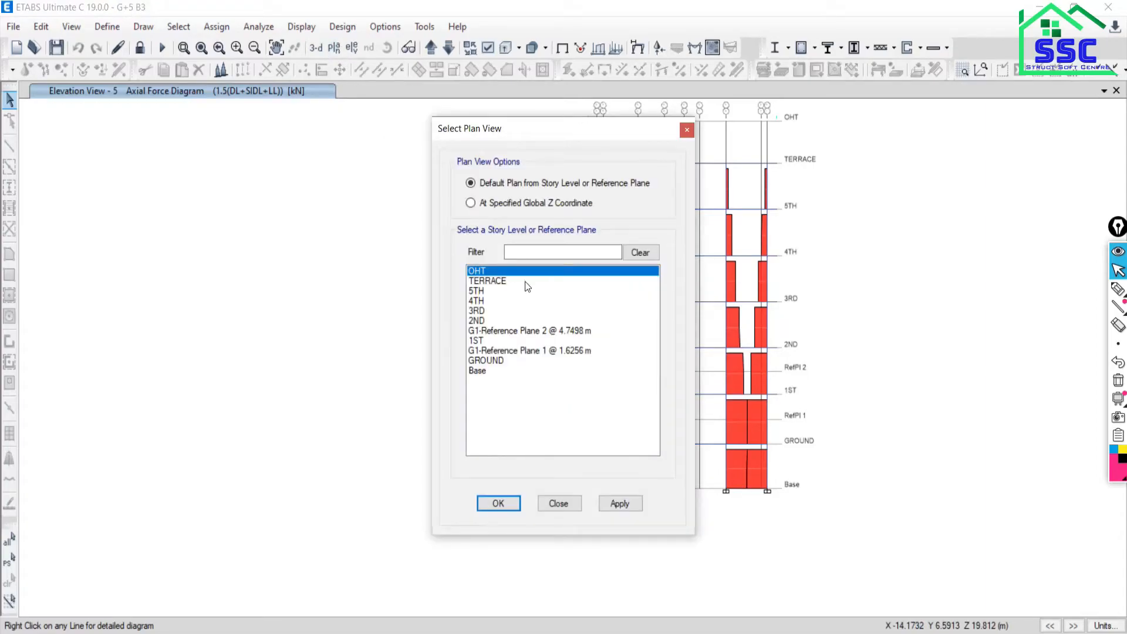
click(480, 340)
click(617, 503)
click(575, 505)
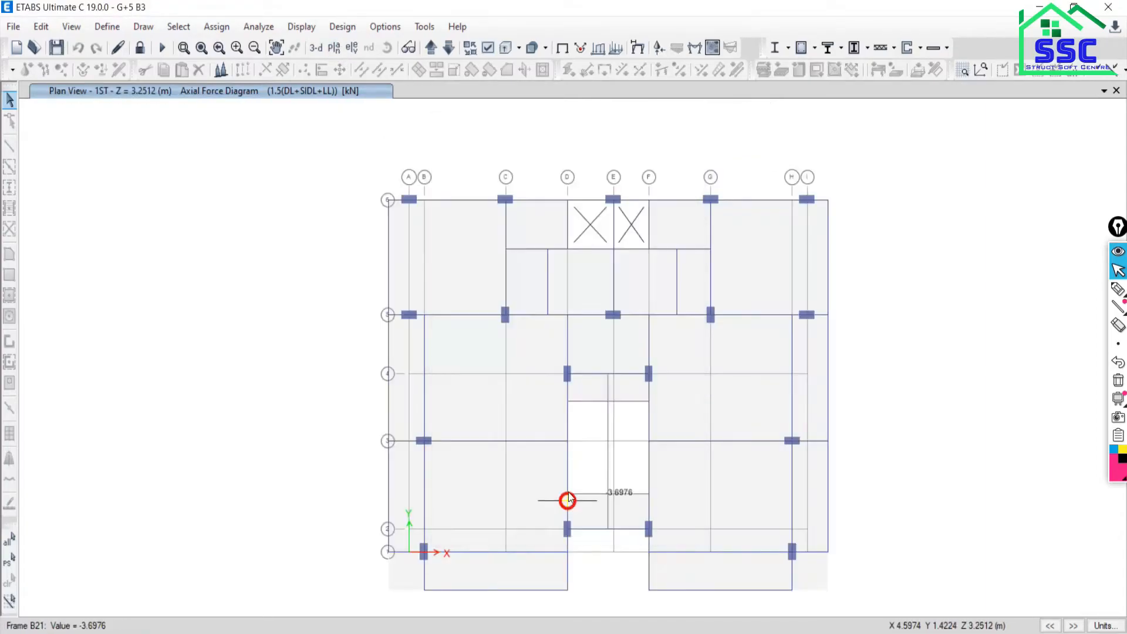
right_click(163, 189)
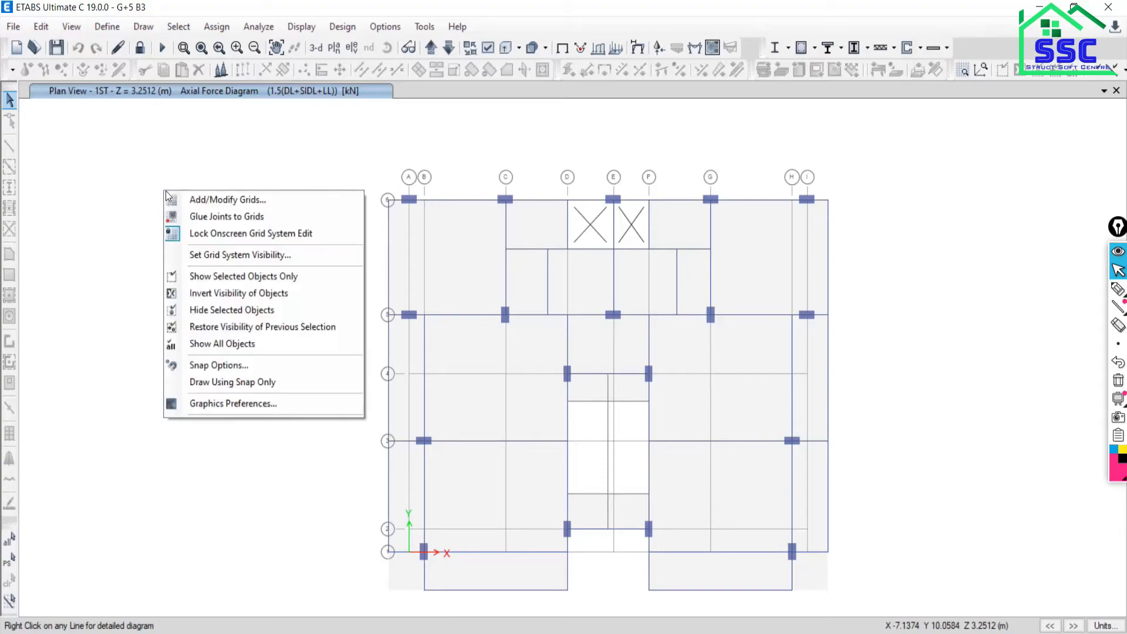
click(204, 255)
middle_drag(553, 309, 453, 270)
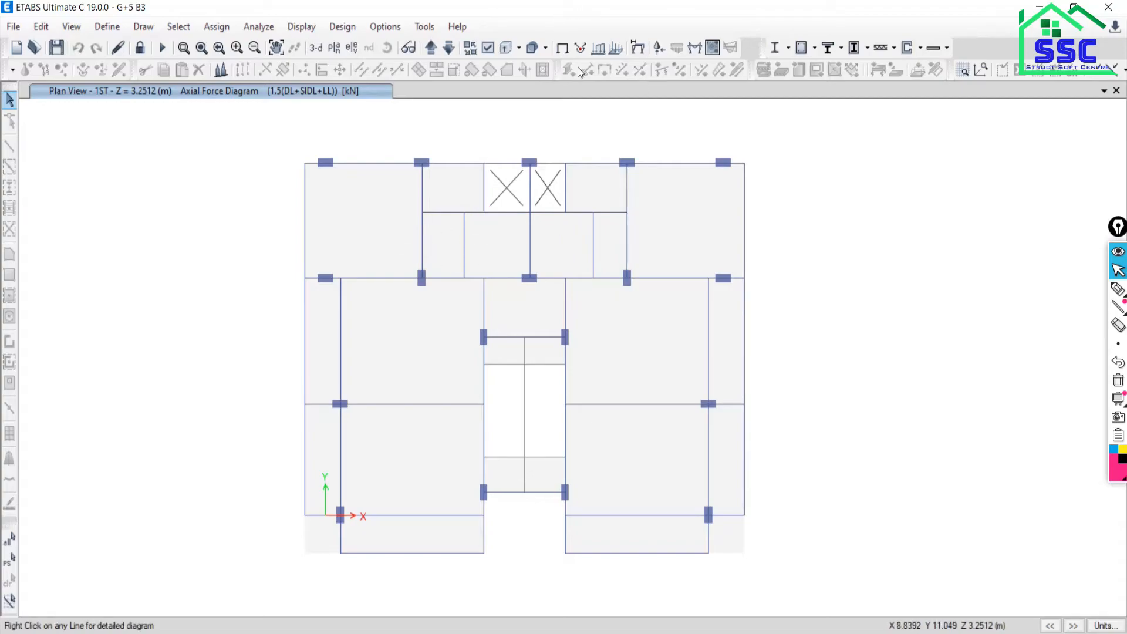
Display the Moment 3-3 diagram of the frames on the 1ST plan for the combination 1.5(DL+SIDL+LL).
click(695, 47)
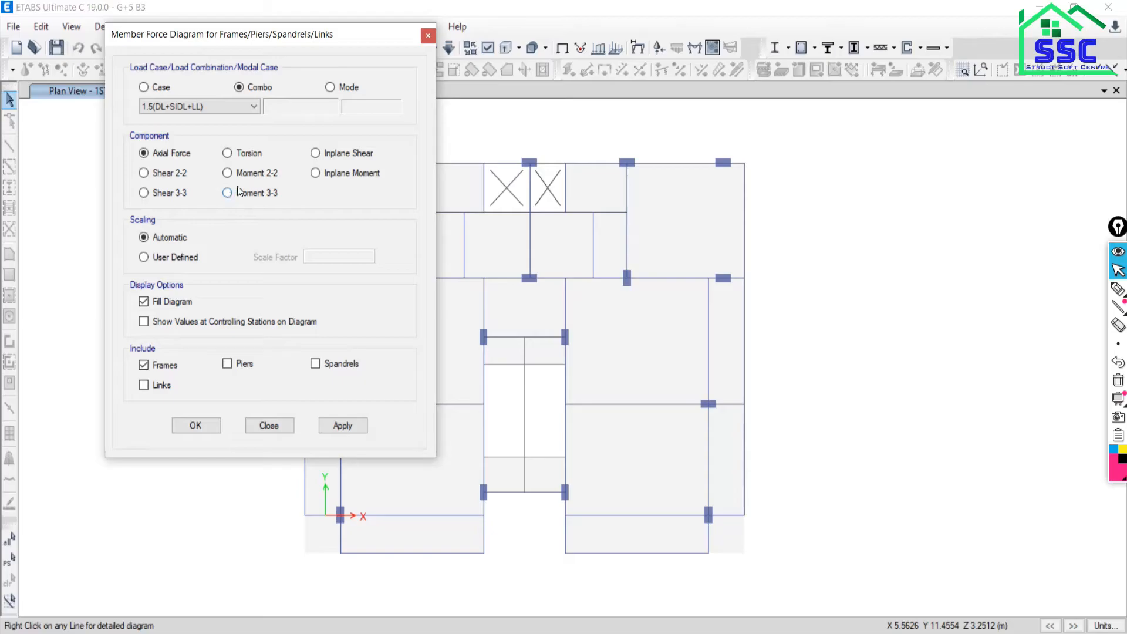
click(429, 39)
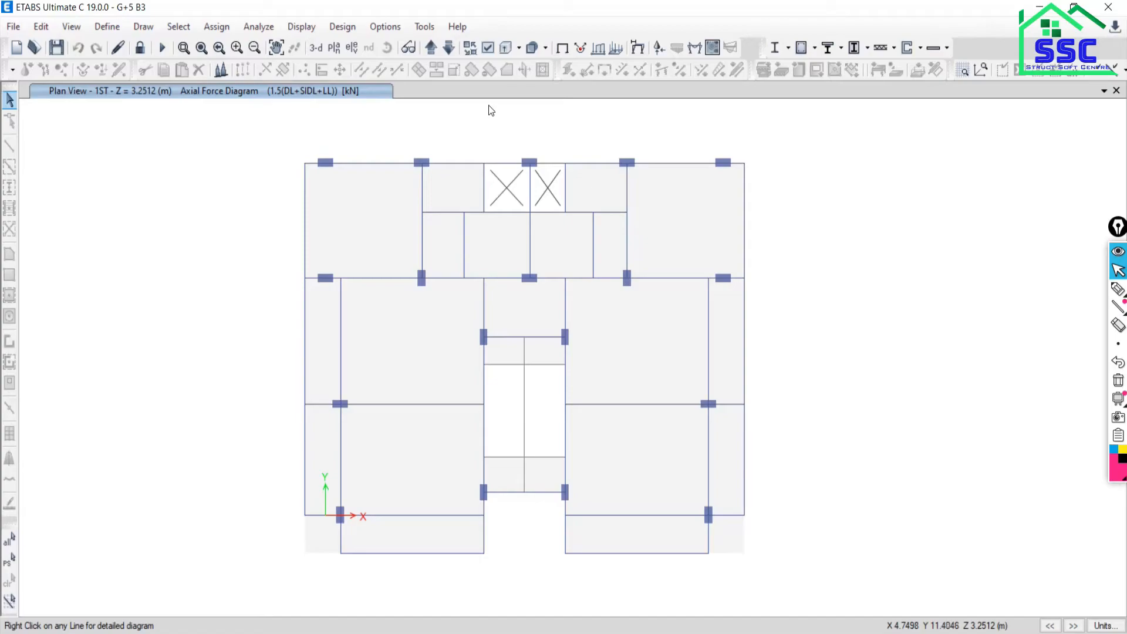
click(695, 51)
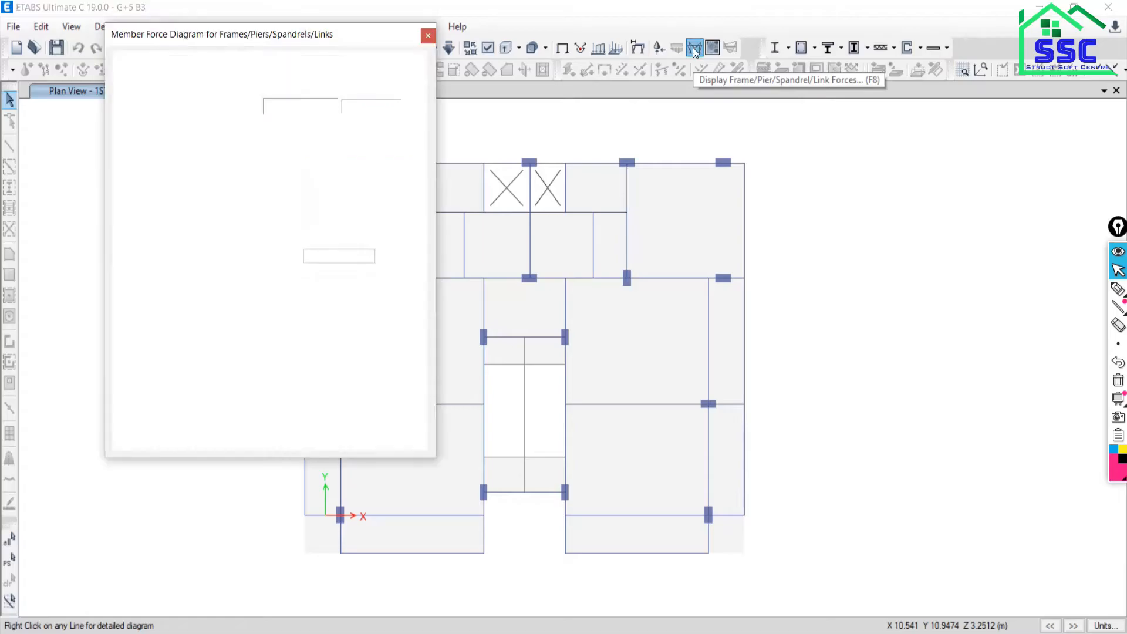
click(230, 193)
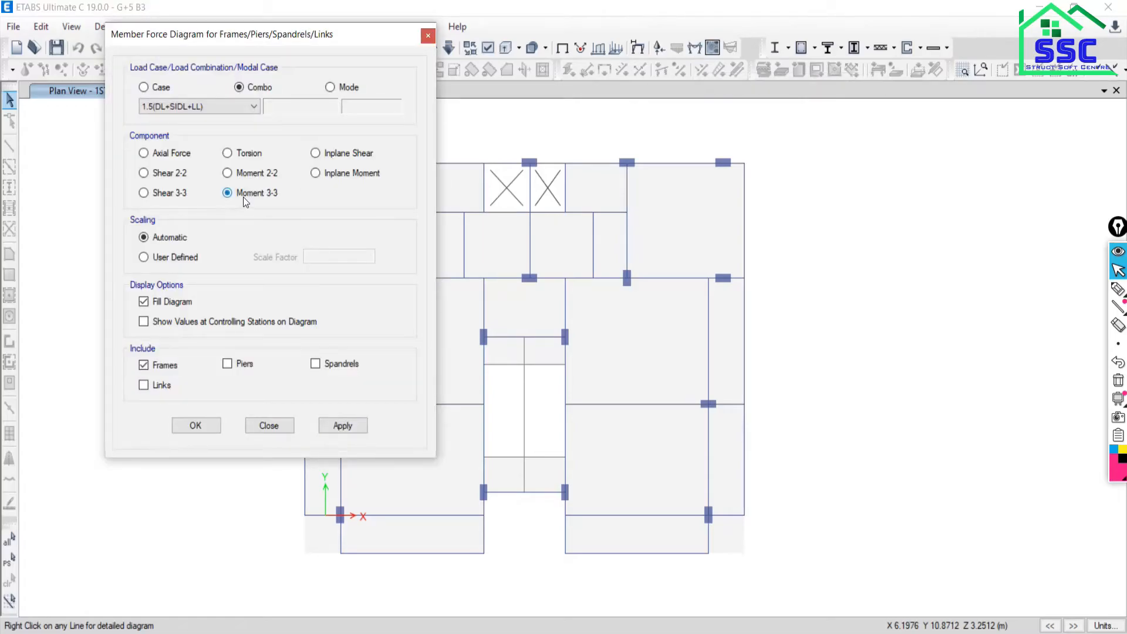
click(338, 427)
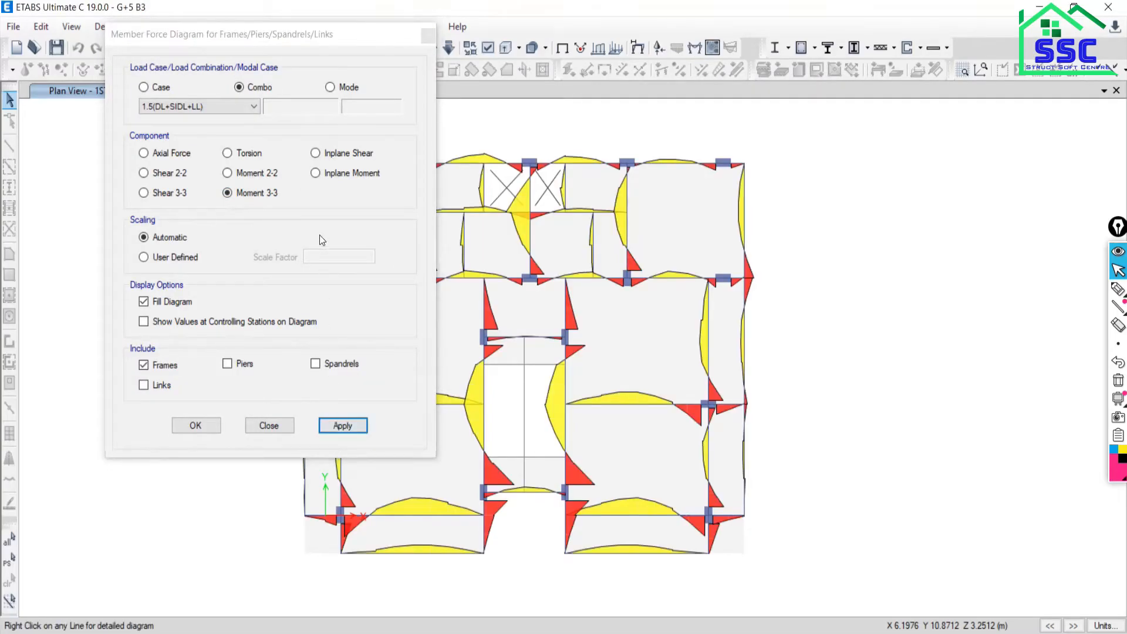
click(269, 425)
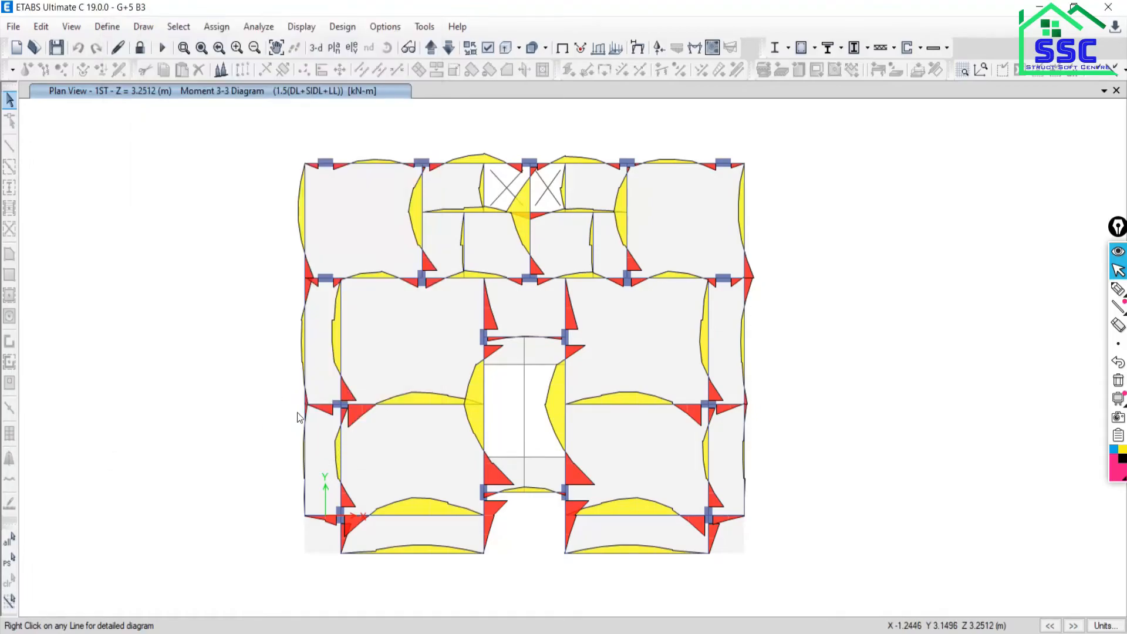
Inspect beam B1's force diagram on story 1ST, reading shear and moment at both ends and near midspan, and close it.
middle_drag(394, 571, 475, 385)
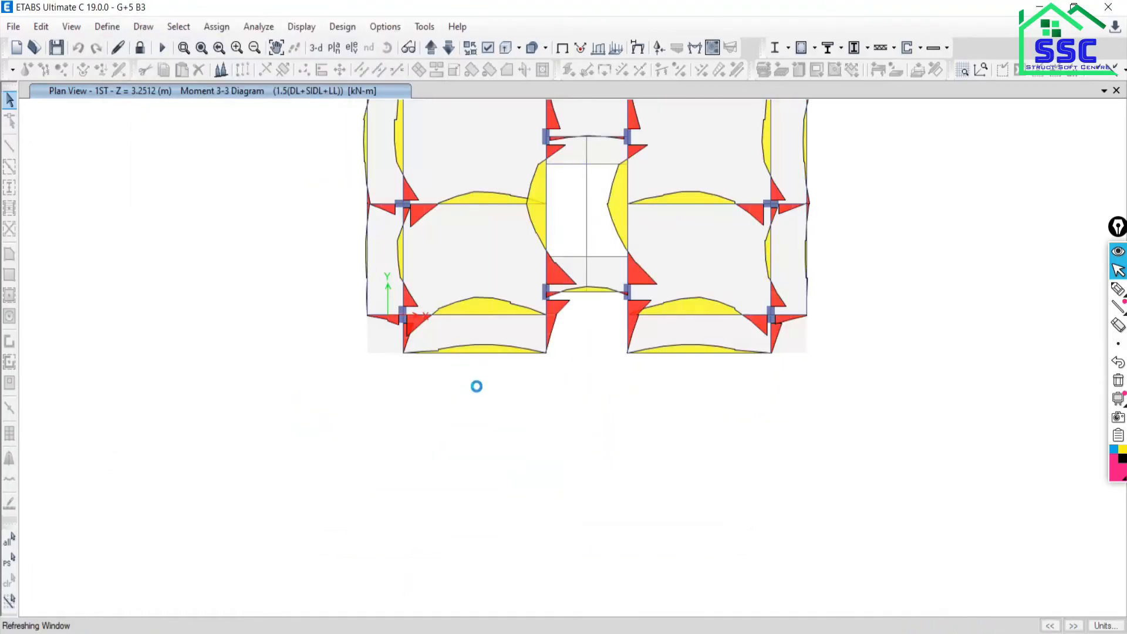
mouse_move(482, 355)
scroll(481, 354, up, 3)
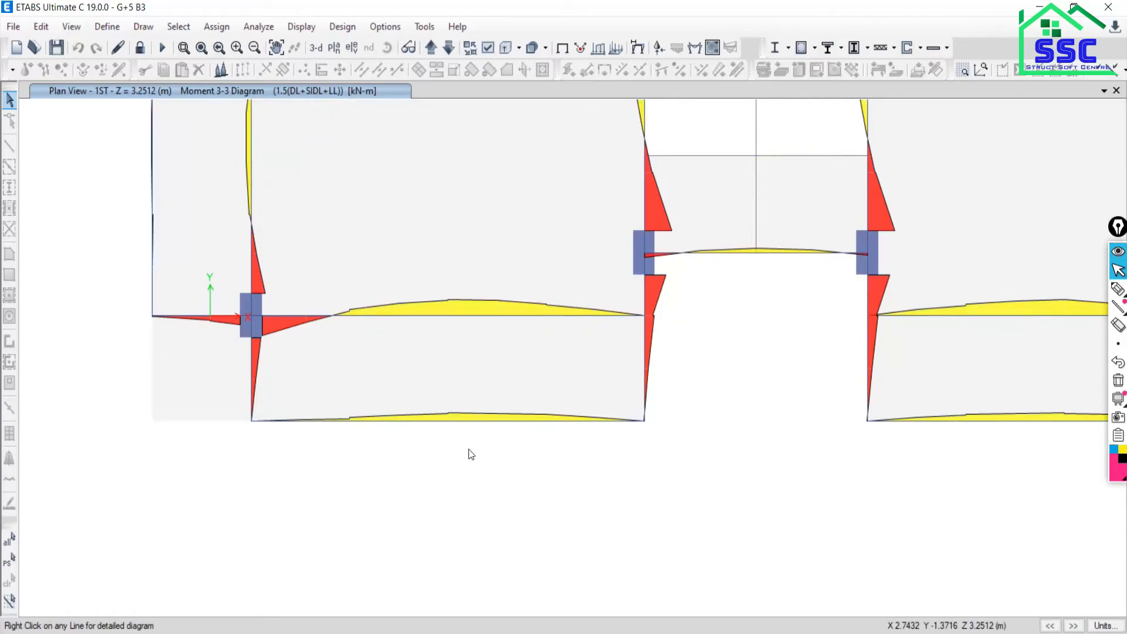
right_click(439, 422)
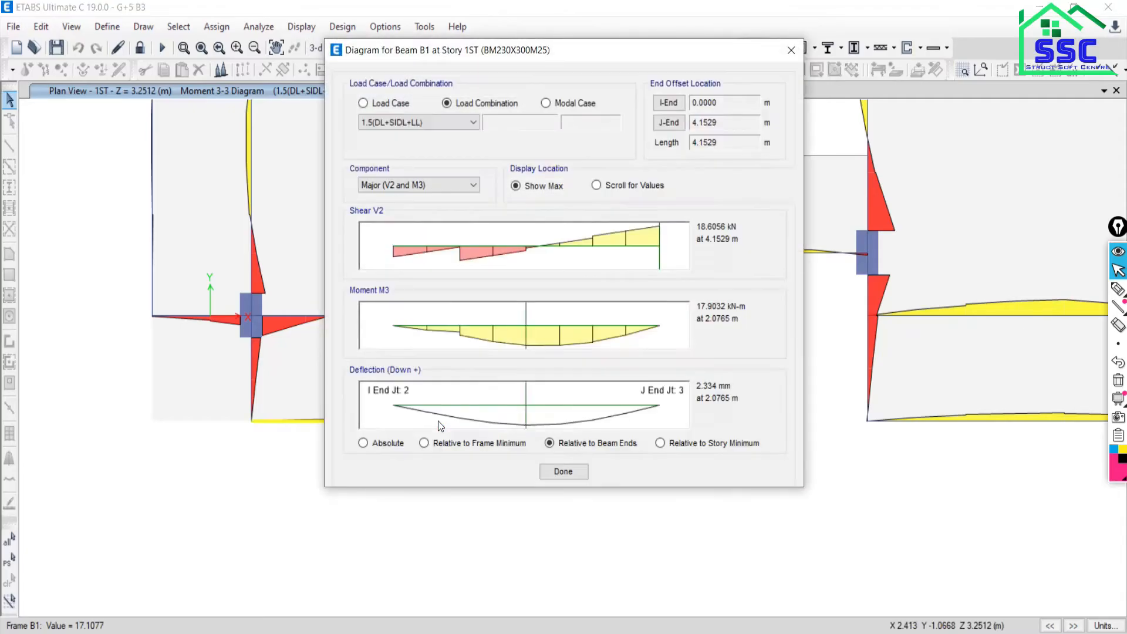
drag(525, 308, 369, 307)
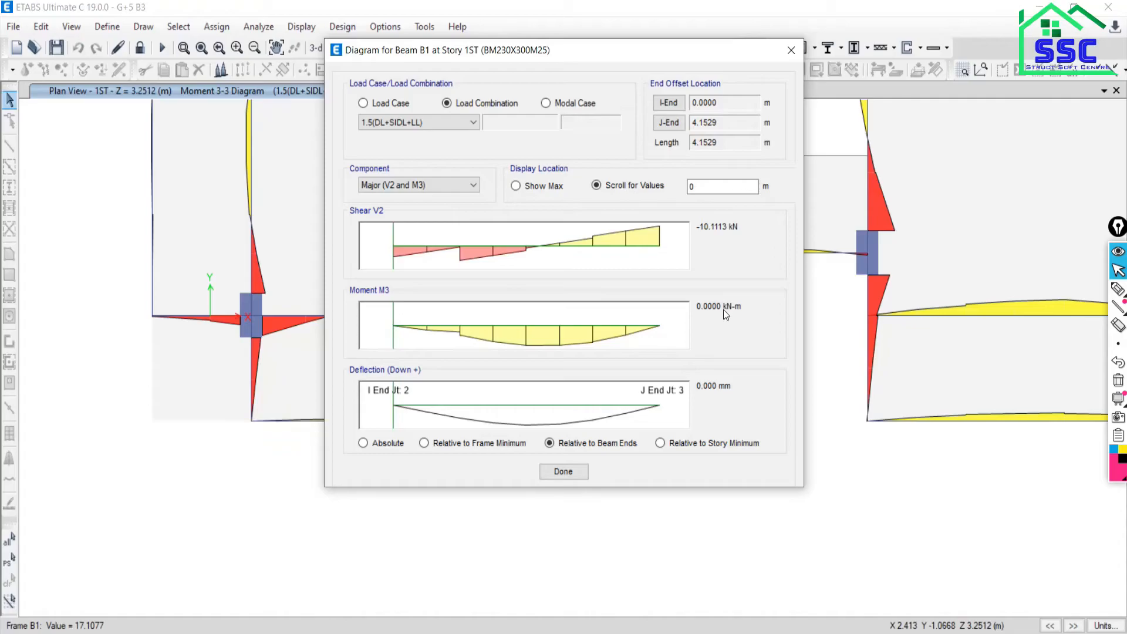
drag(419, 339, 659, 352)
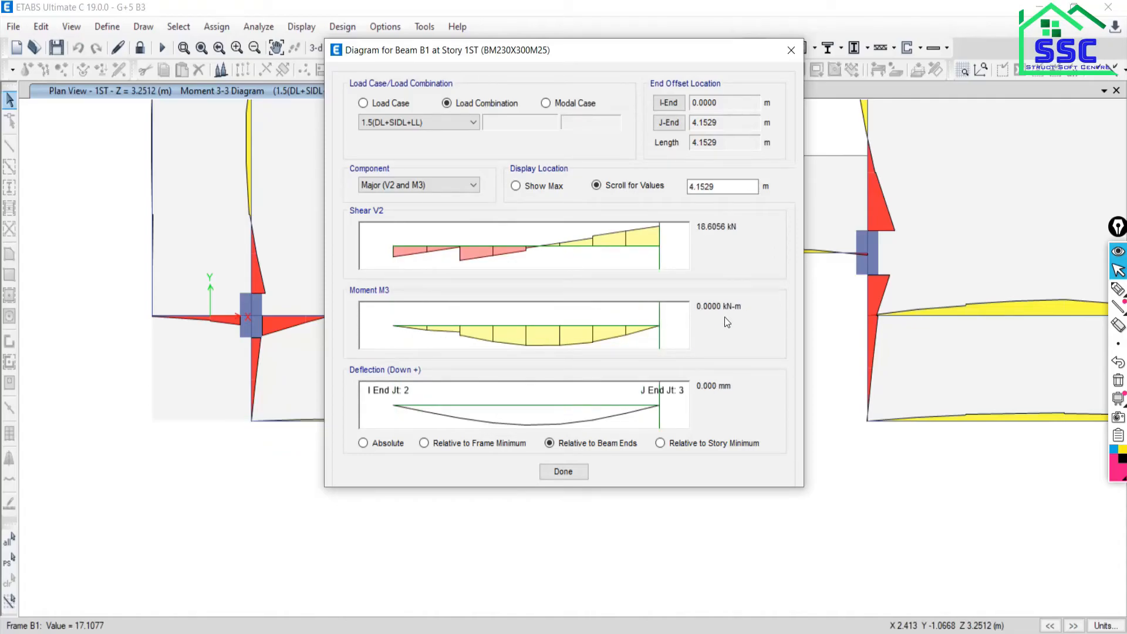
drag(659, 317, 530, 333)
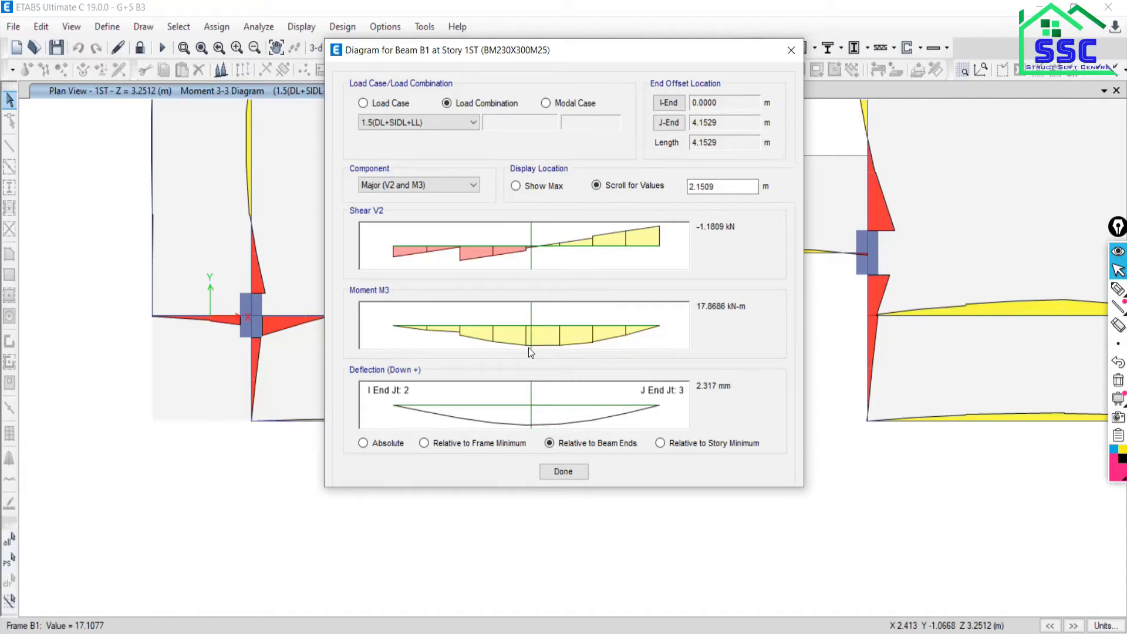
drag(531, 255, 538, 275)
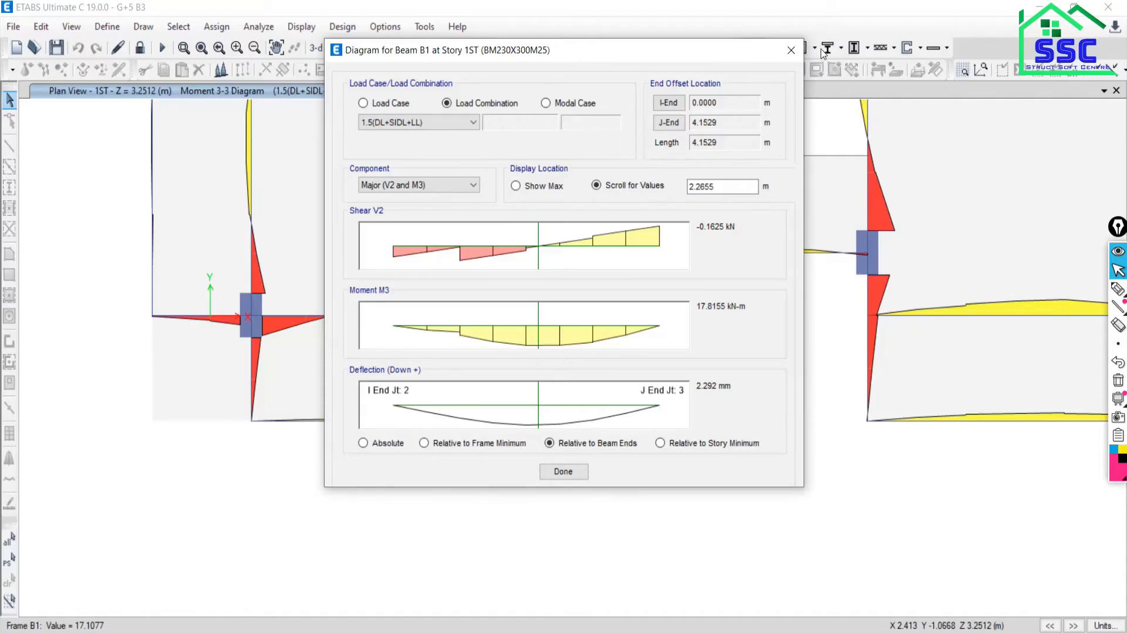
click(790, 50)
Examine the Moment 3-3 values on beam B32 between the stair columns and on beam B55 at the central beam junction.
scroll(818, 302, down, 3)
scroll(833, 268, up, 3)
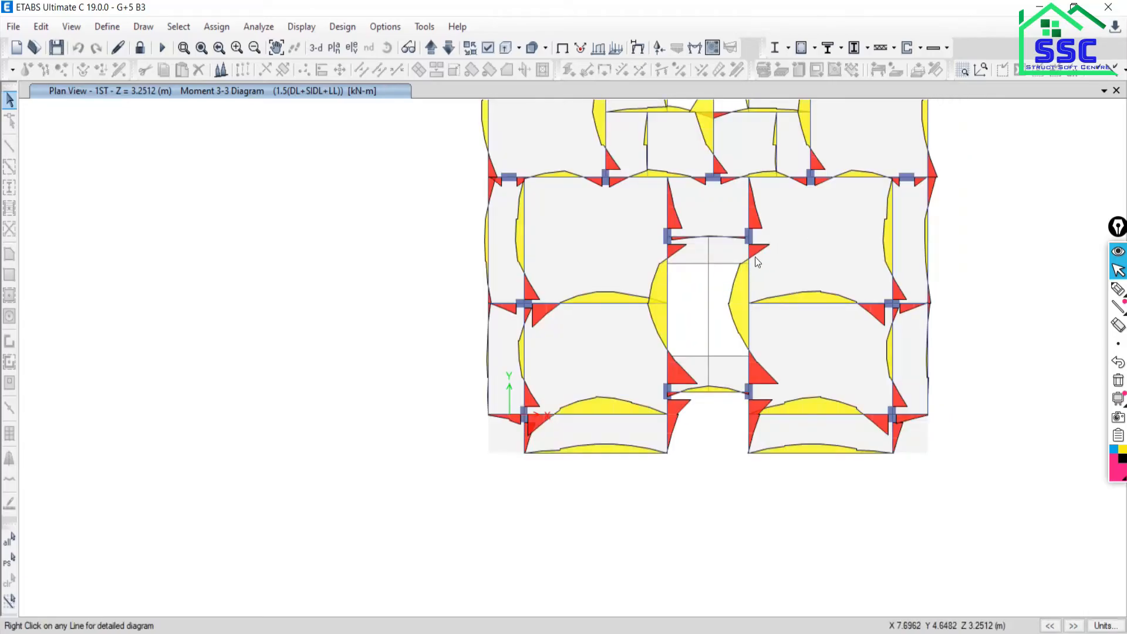
middle_drag(732, 241, 658, 320)
mouse_move(614, 316)
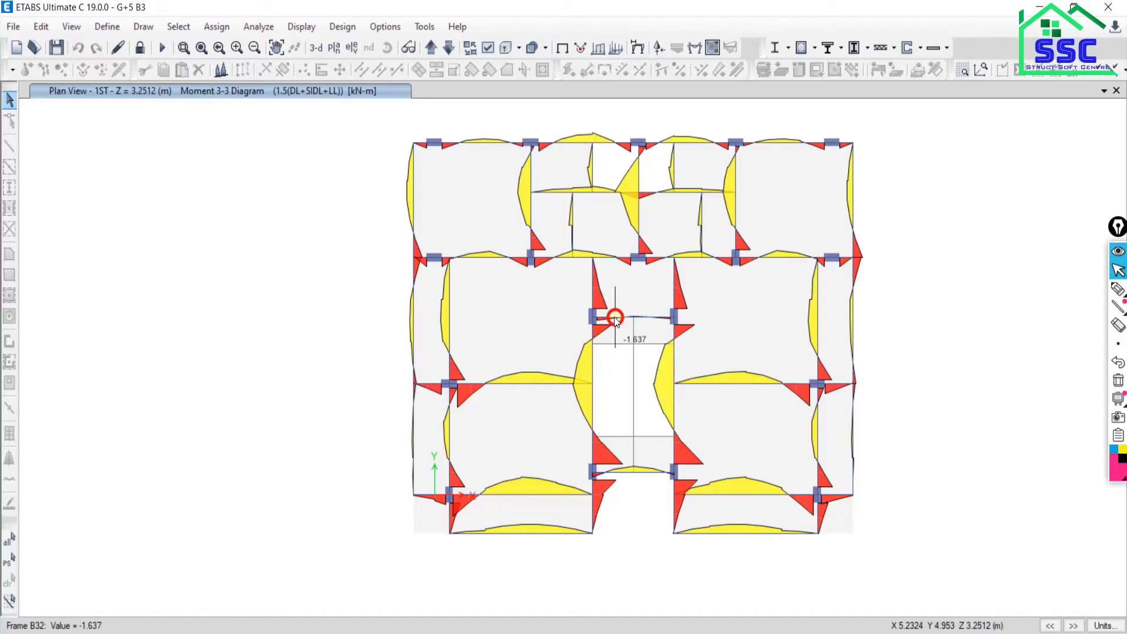
scroll(604, 251, up, 5)
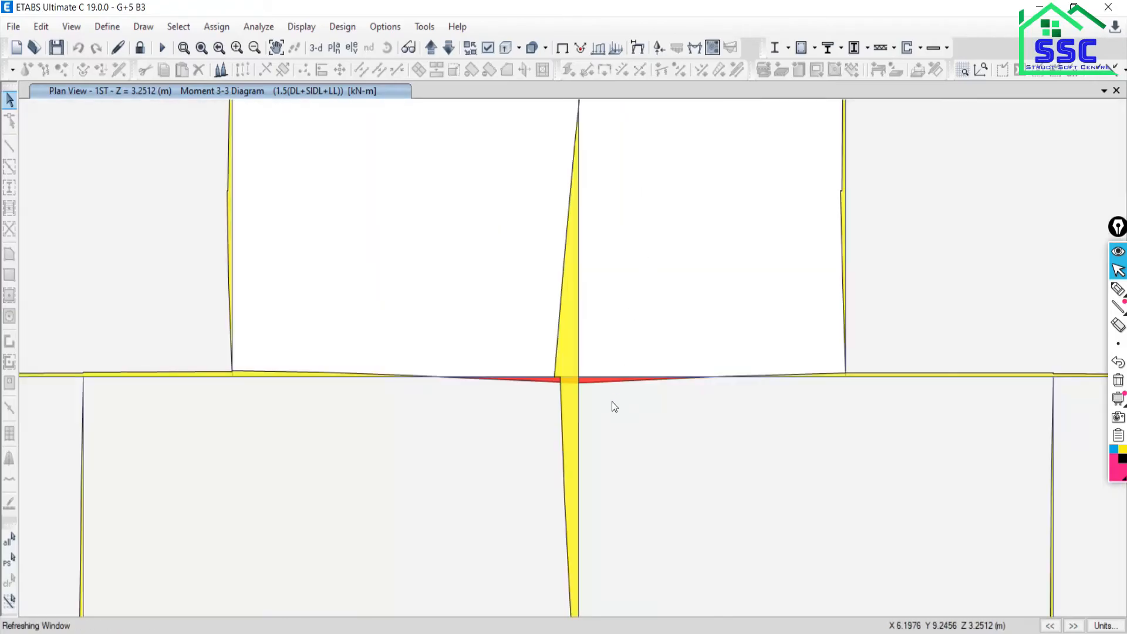
scroll(578, 393, down, 3)
mouse_move(589, 395)
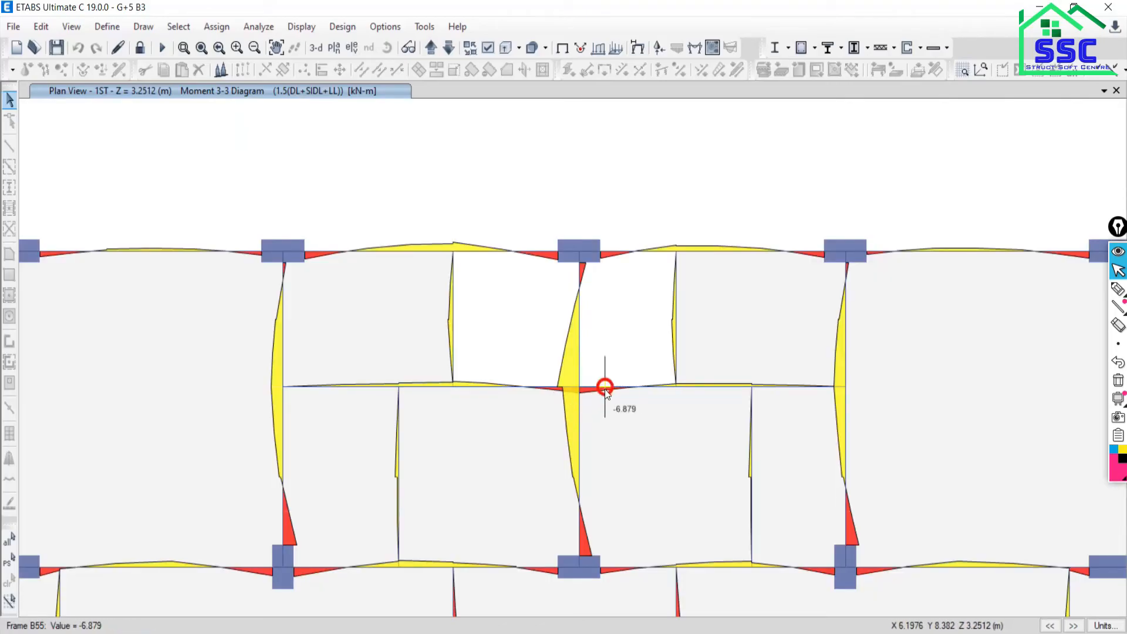
Sketch above the plan a beam between two columns with secondary beams meeting it from both sides, marking the joint.
click(1119, 289)
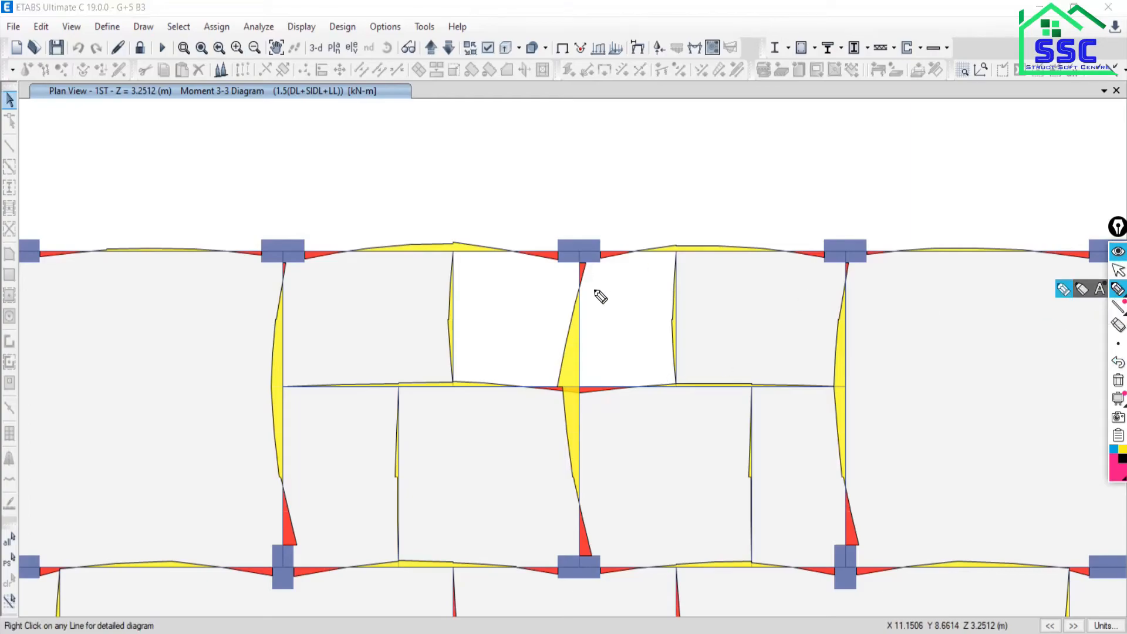
drag(580, 261, 580, 299)
mouse_move(648, 112)
mouse_down()
mouse_move(674, 132)
mouse_move(704, 111)
mouse_move(652, 115)
mouse_move(679, 148)
mouse_move(678, 221)
mouse_move(653, 224)
mouse_move(710, 224)
mouse_move(683, 214)
mouse_move(654, 226)
mouse_up()
drag(679, 173, 839, 166)
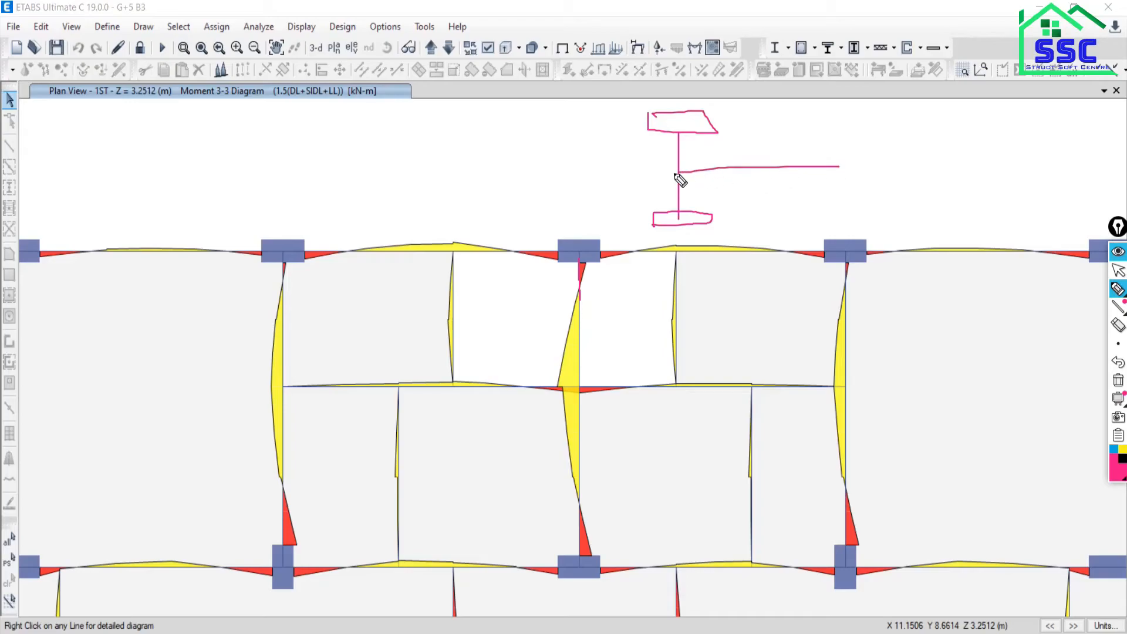
drag(677, 173, 564, 168)
drag(687, 166, 658, 177)
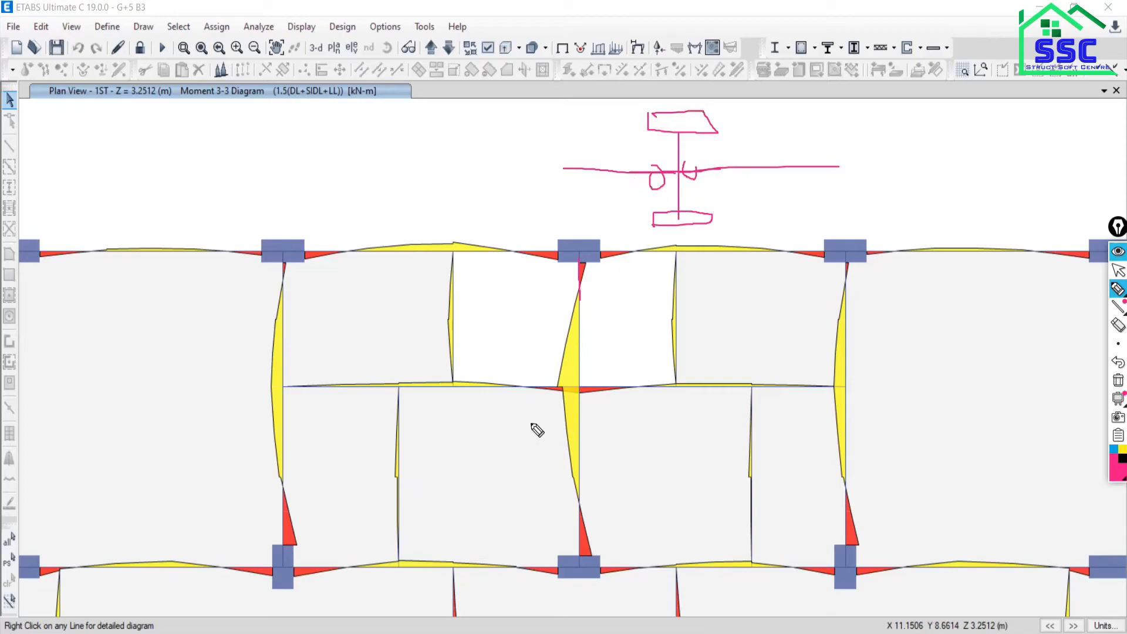
Circle the central beam junction, sketch separate bent bars and a continuous bar above the plan, and erase all annotations.
mouse_move(560, 390)
mouse_down()
mouse_move(558, 378)
mouse_move(604, 379)
mouse_move(598, 433)
mouse_move(538, 397)
mouse_move(563, 379)
mouse_up()
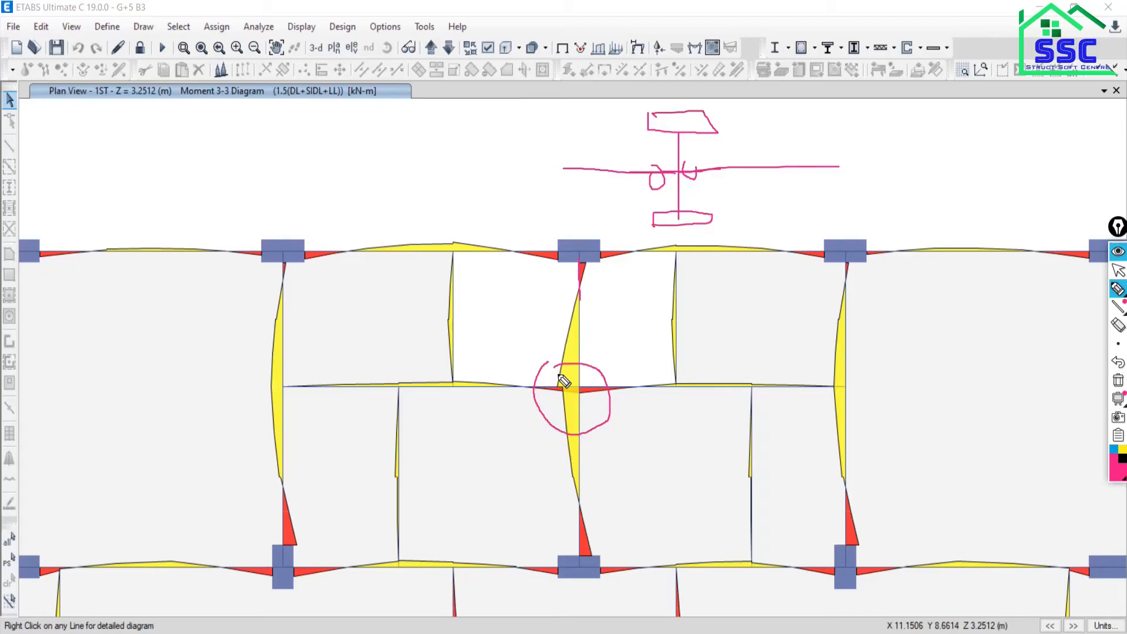
drag(418, 172, 418, 222)
click(448, 174)
drag(447, 174, 446, 224)
drag(418, 179, 331, 173)
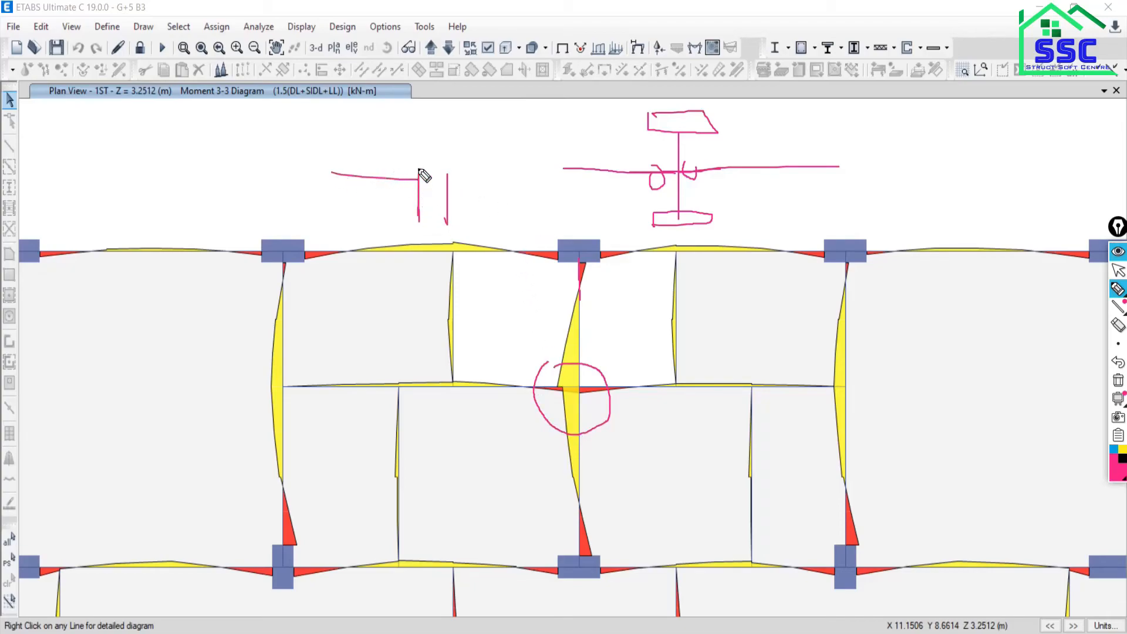
drag(447, 174, 597, 168)
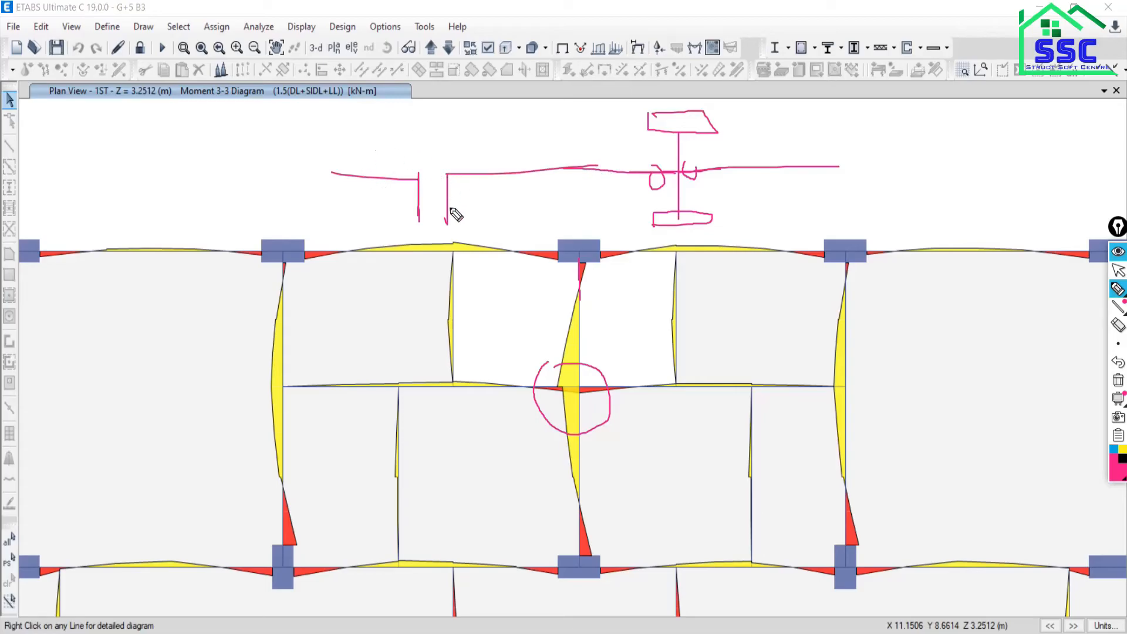
drag(332, 123, 535, 123)
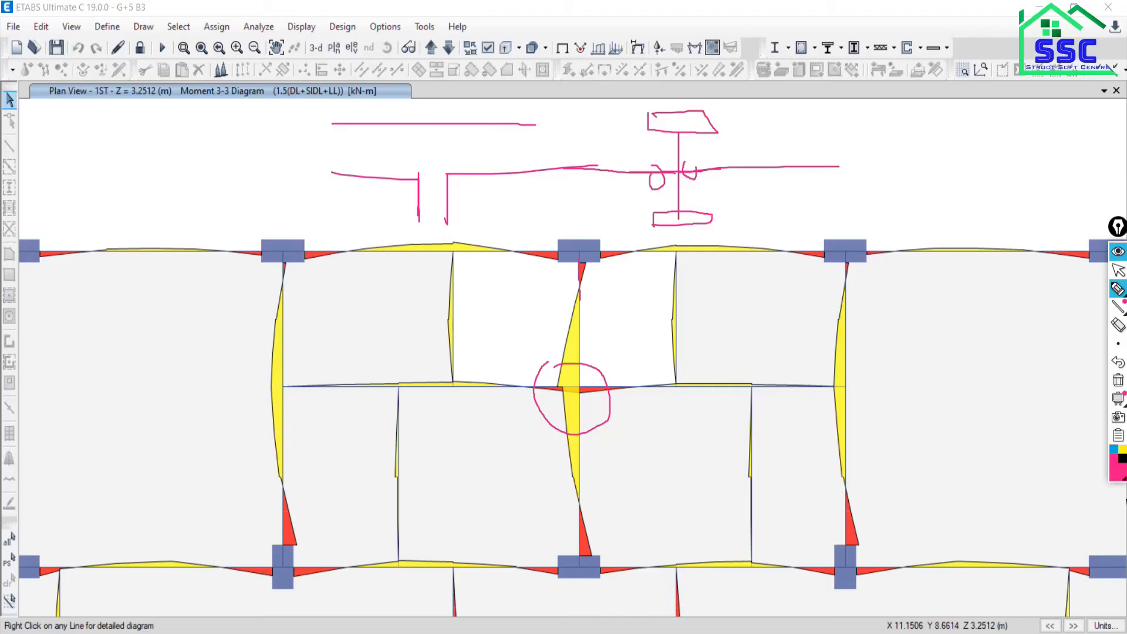
click(1118, 381)
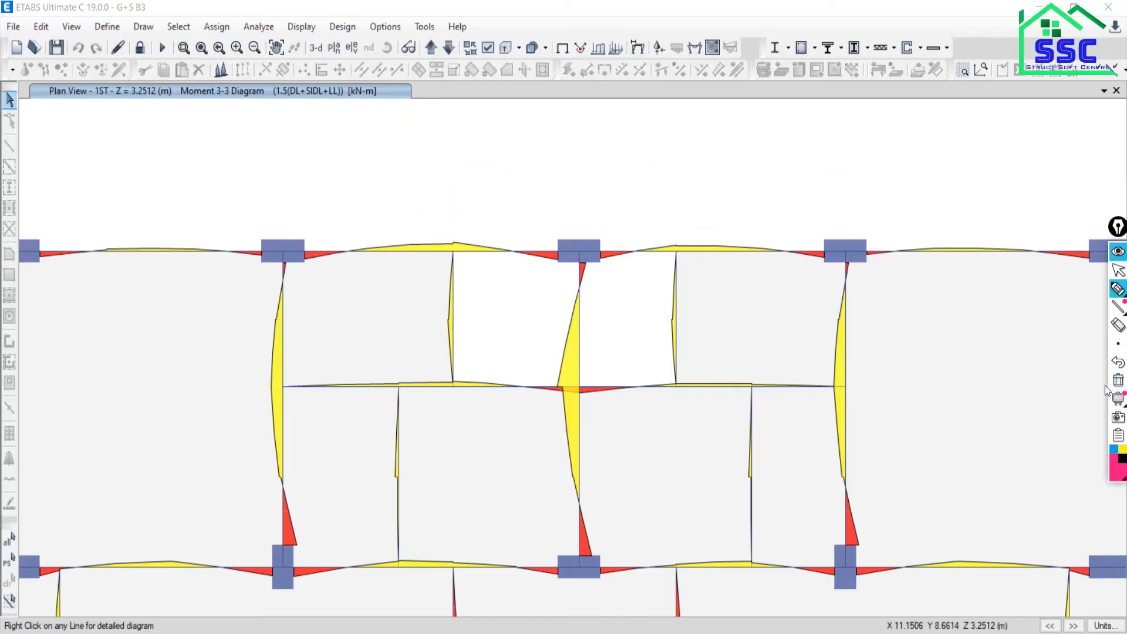
click(1117, 272)
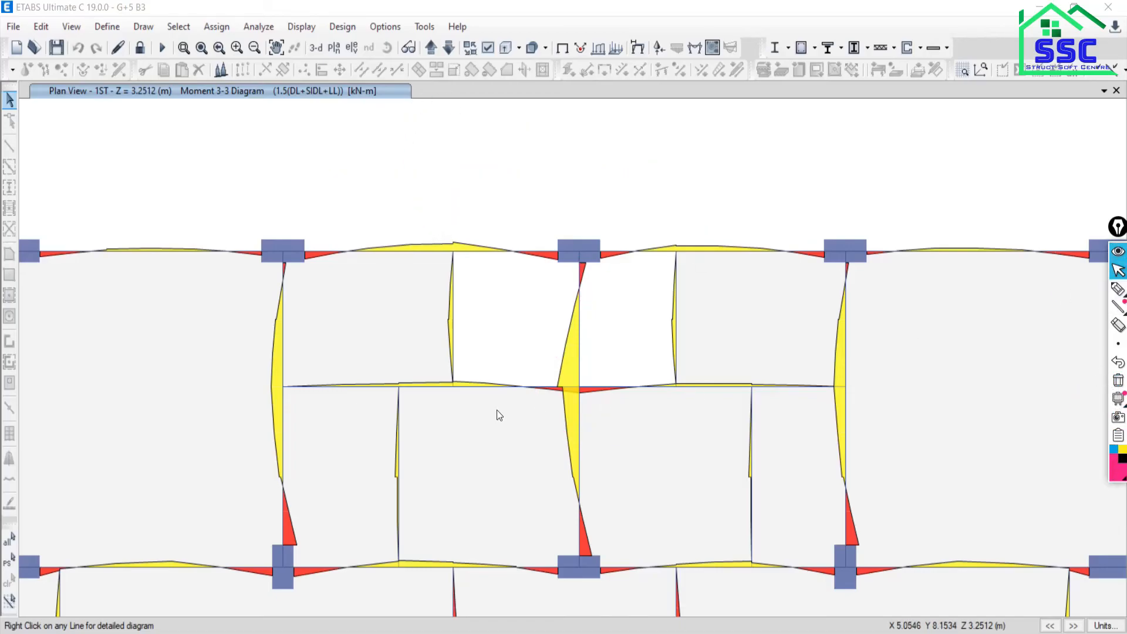
Open the shear, moment and deflection diagrams of the short secondary beam B43 on story 1ST.
scroll(581, 416, down, 3)
scroll(592, 434, up, 2)
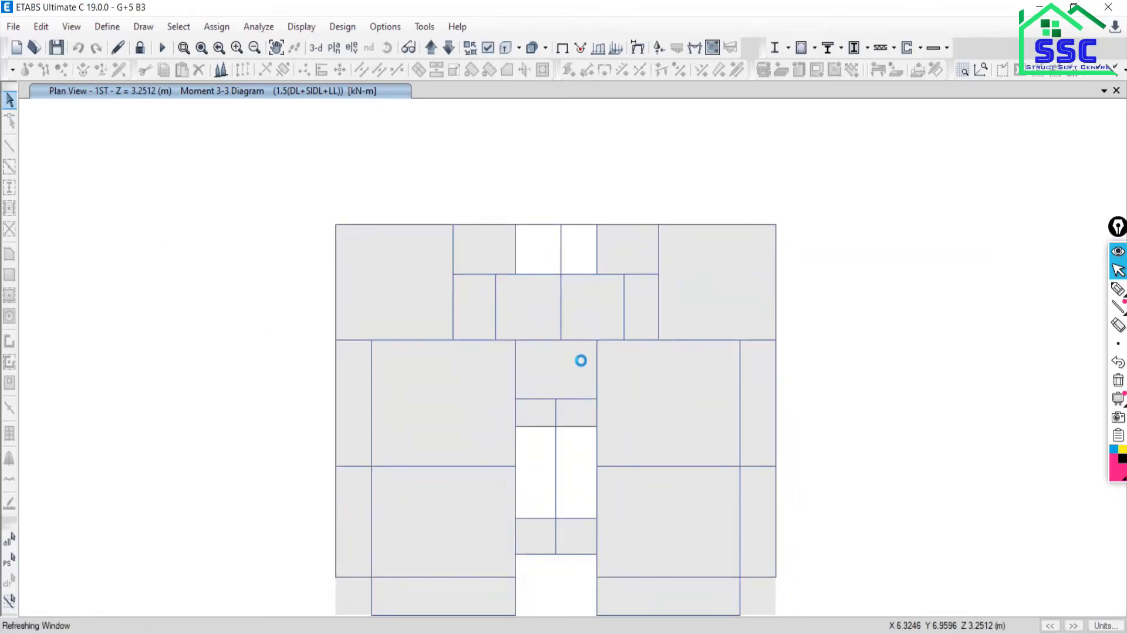
scroll(628, 288, up, 3)
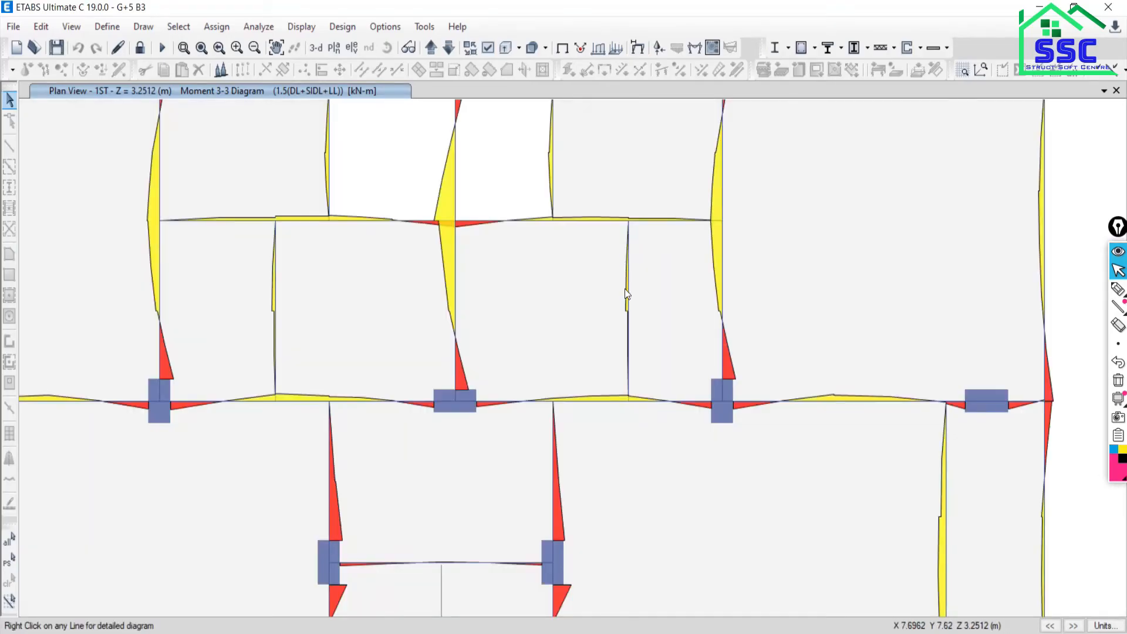
right_click(627, 296)
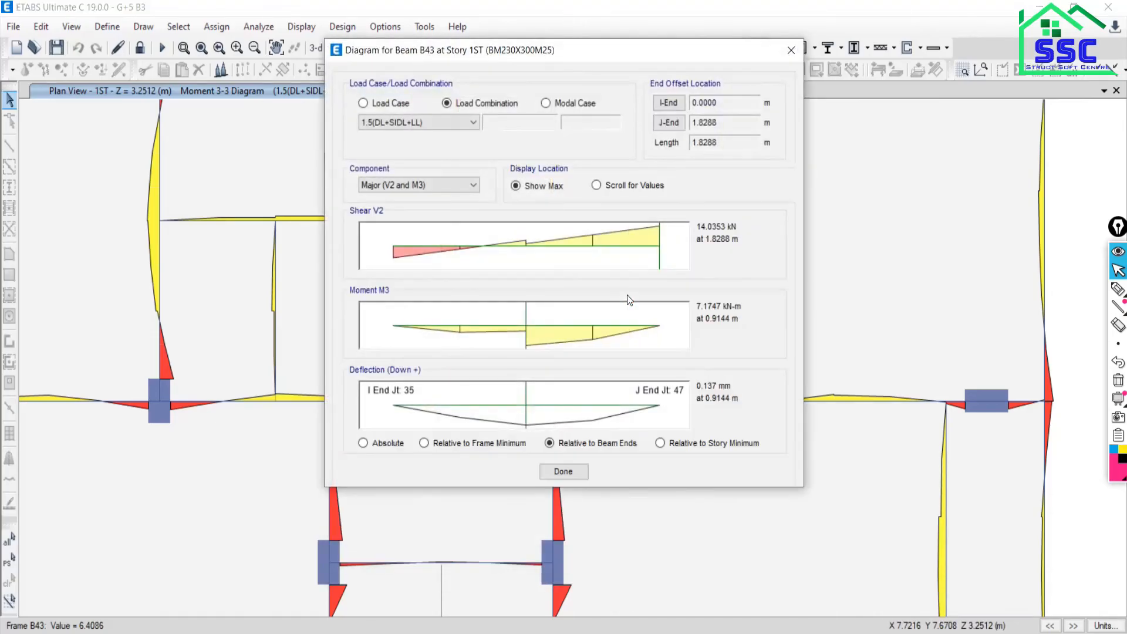
Read the shear, moment and deflection along beam B43 from midspan to its J-end, and close its diagrams.
drag(527, 314, 724, 335)
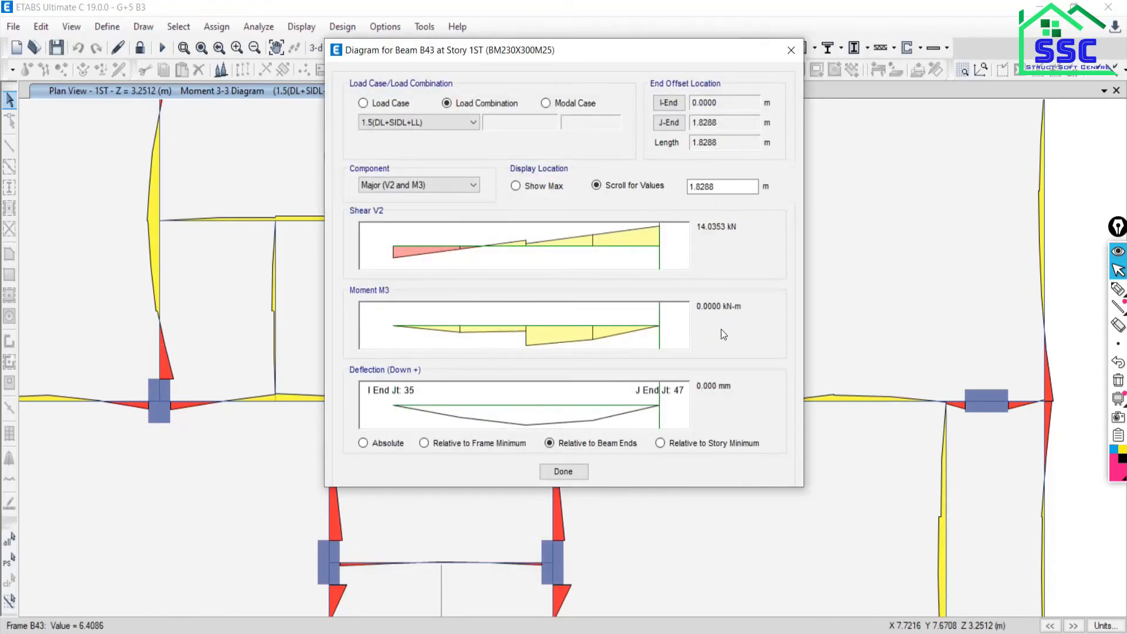
click(791, 50)
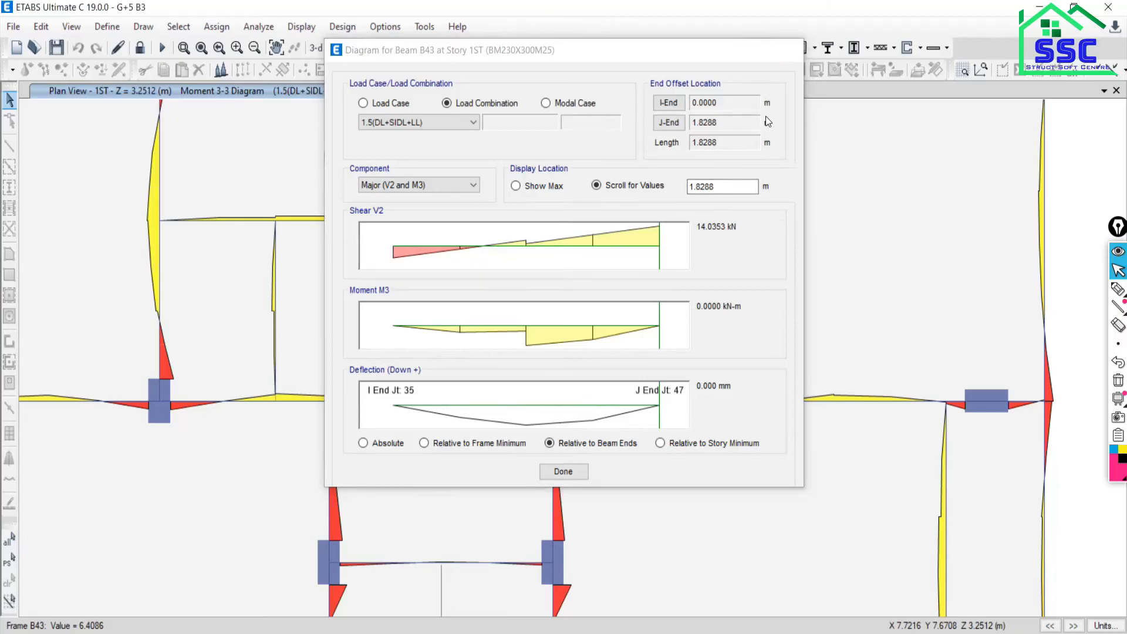
Check the Moment 3-3 values at both ends of beam B34, and inspect its detailed force diagrams near the I-end column.
scroll(568, 435, down, 3)
scroll(554, 449, up, 3)
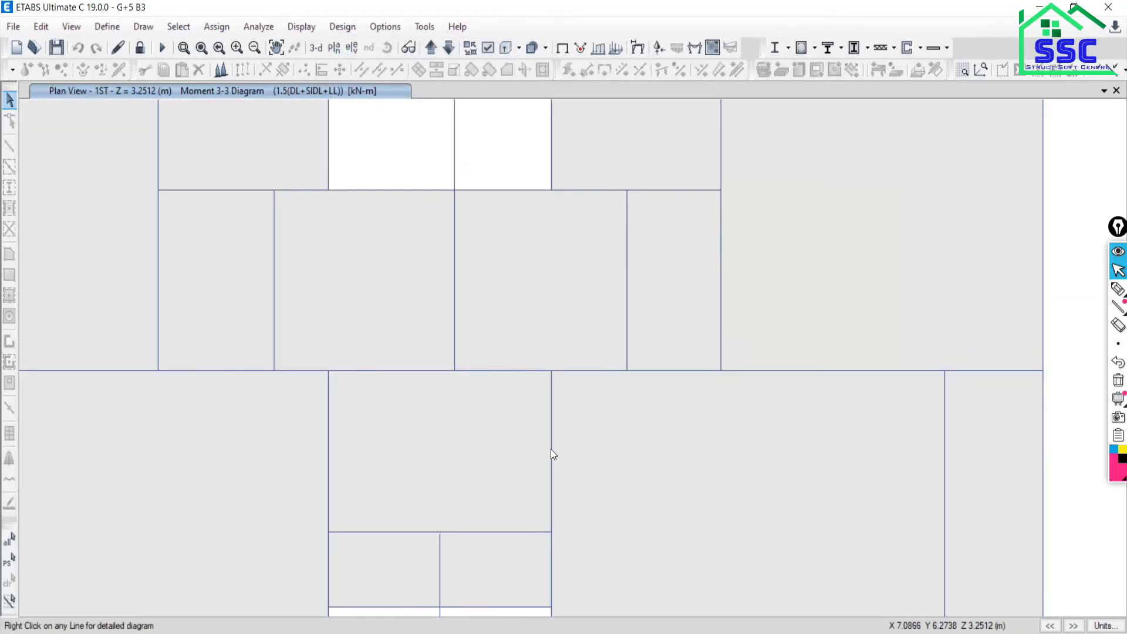
mouse_move(550, 371)
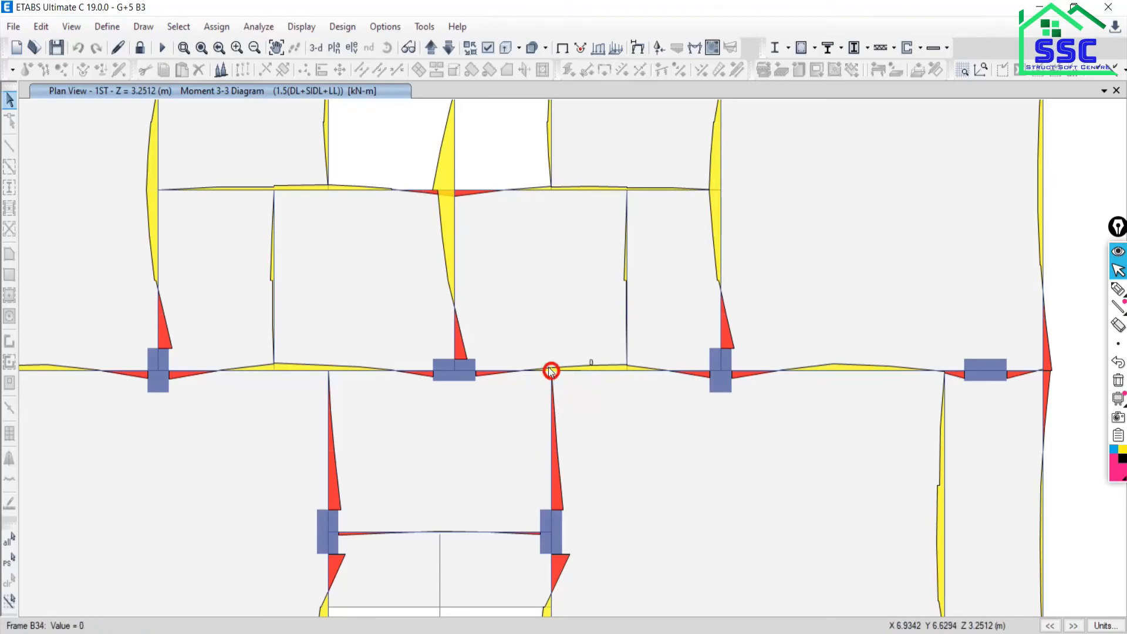
mouse_move(550, 531)
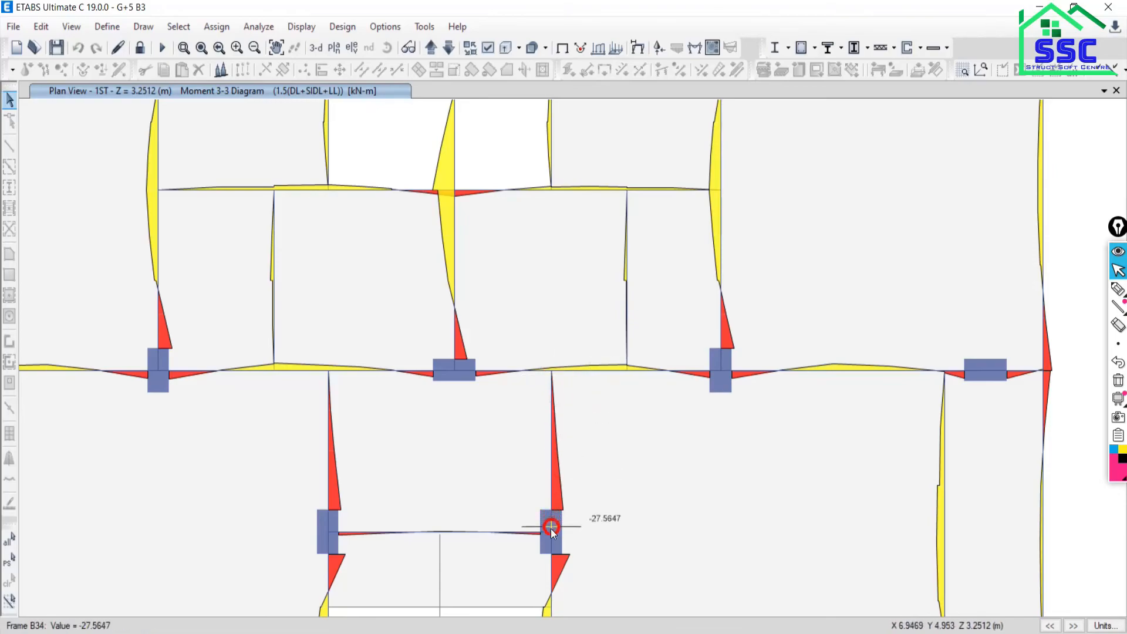
right_click(552, 445)
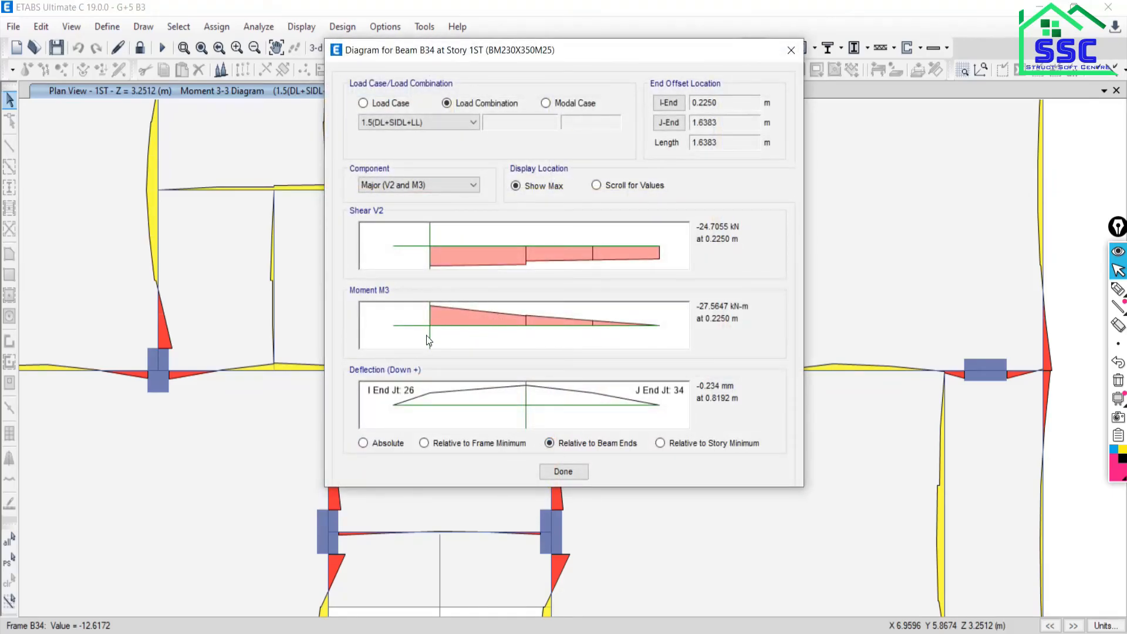
click(465, 337)
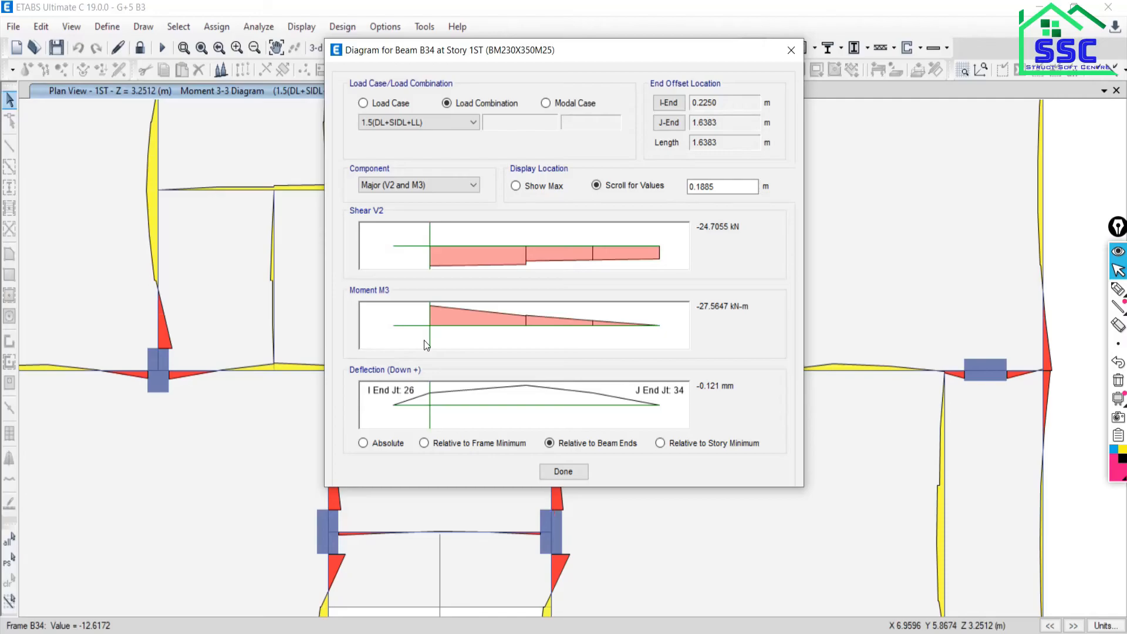
click(791, 51)
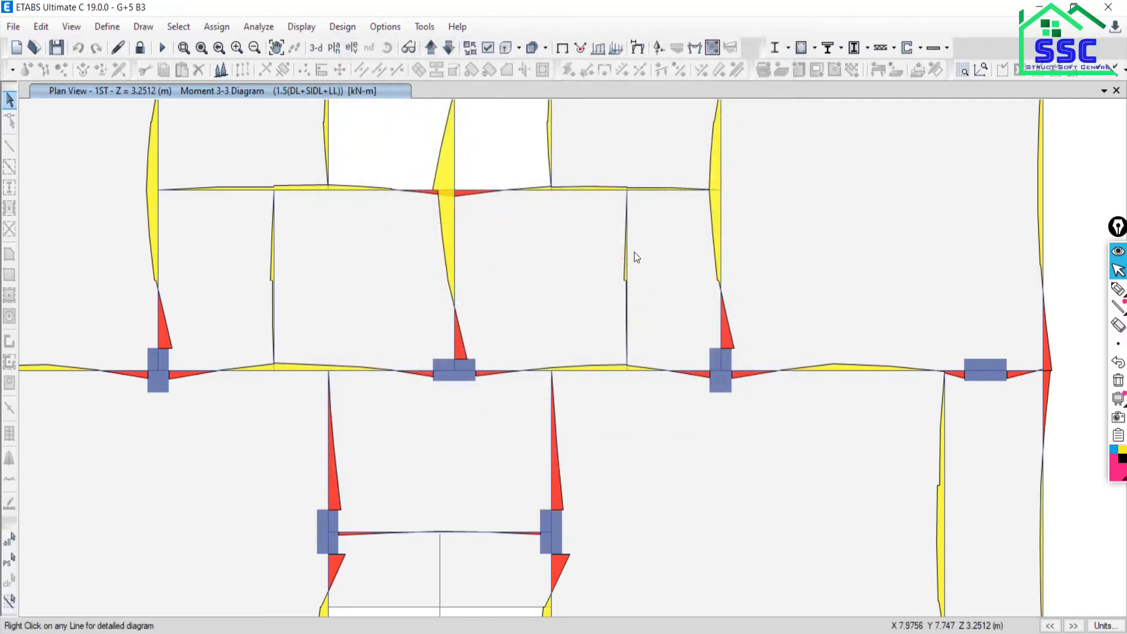
Display the Shear 2-2 diagrams for 1.5(DL+SIDL+LL) on the full story 1ST plan, followed by the Torsion diagrams.
key(F3)
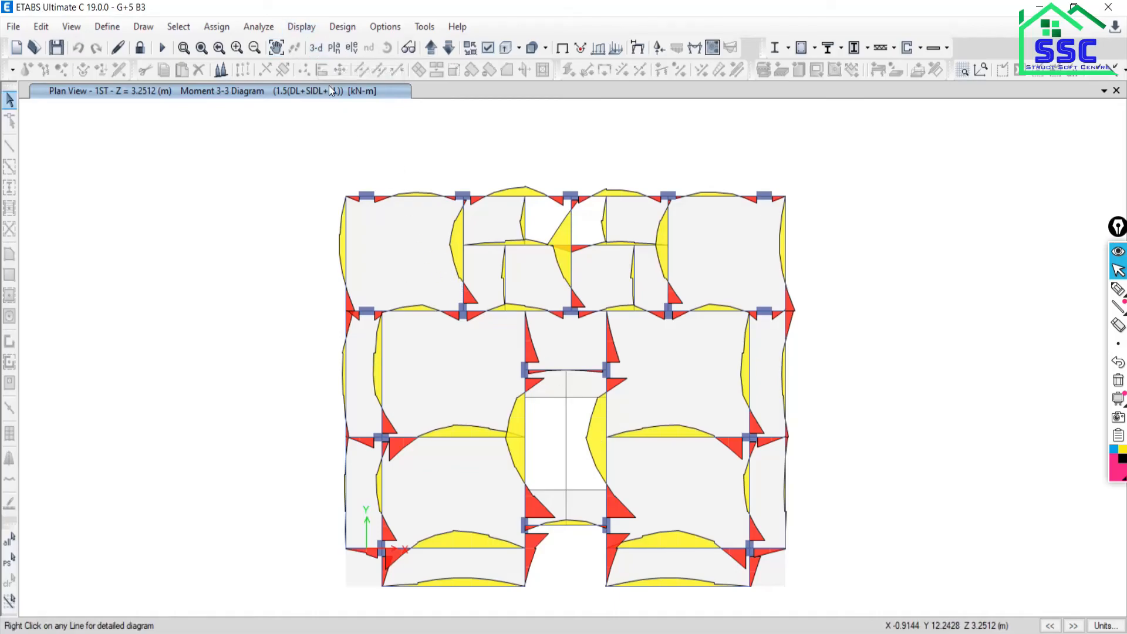
click(694, 49)
click(148, 171)
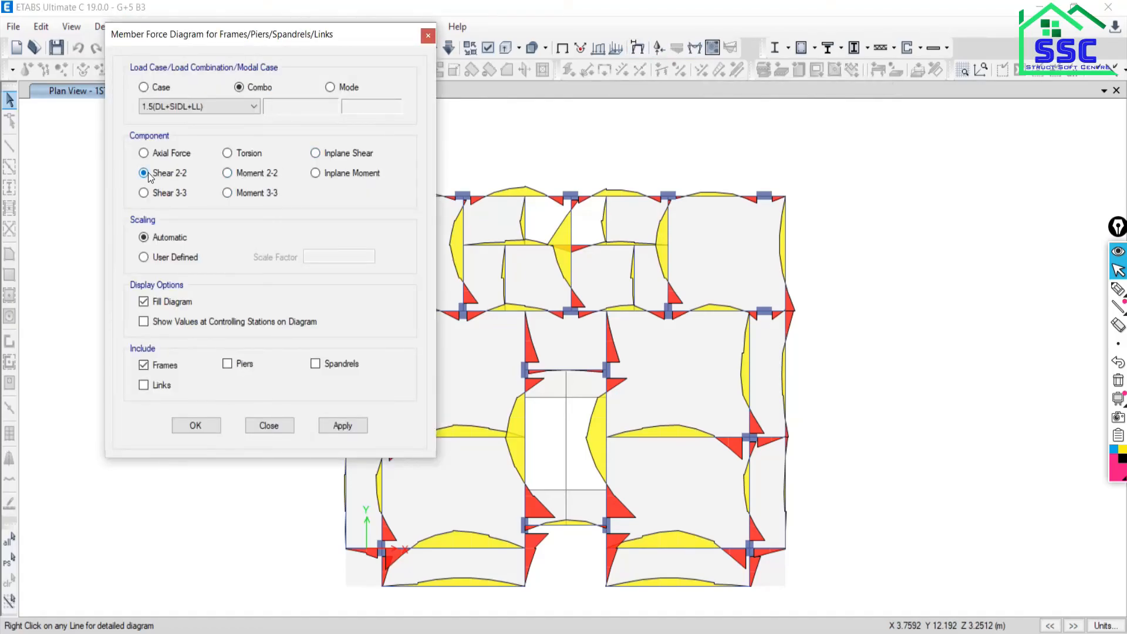
click(353, 424)
middle_drag(644, 410, 764, 345)
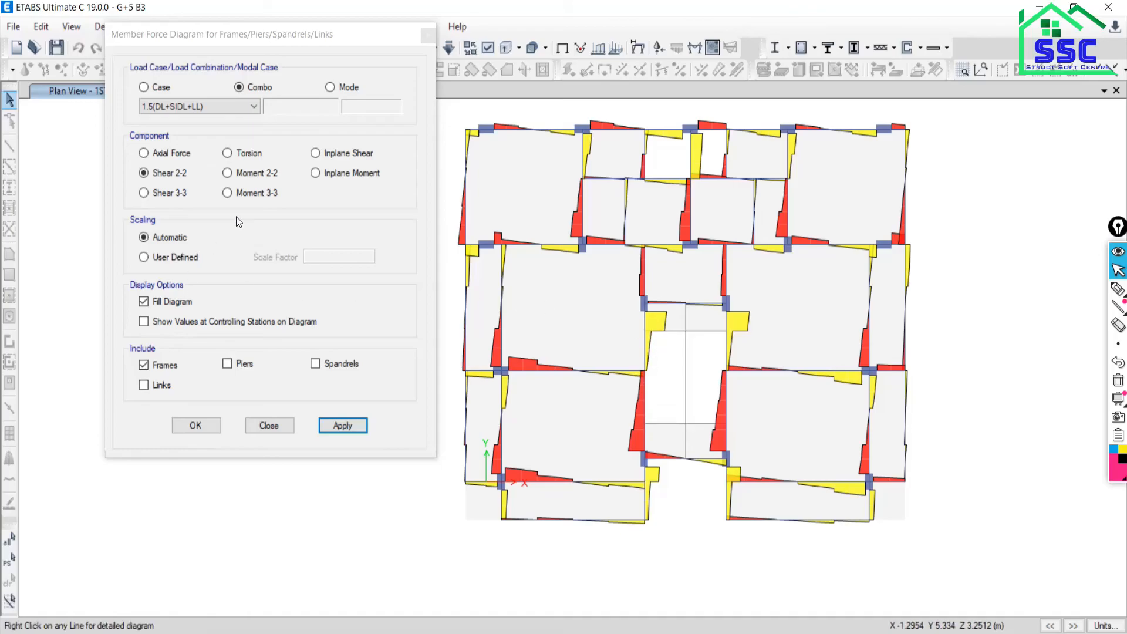
click(228, 154)
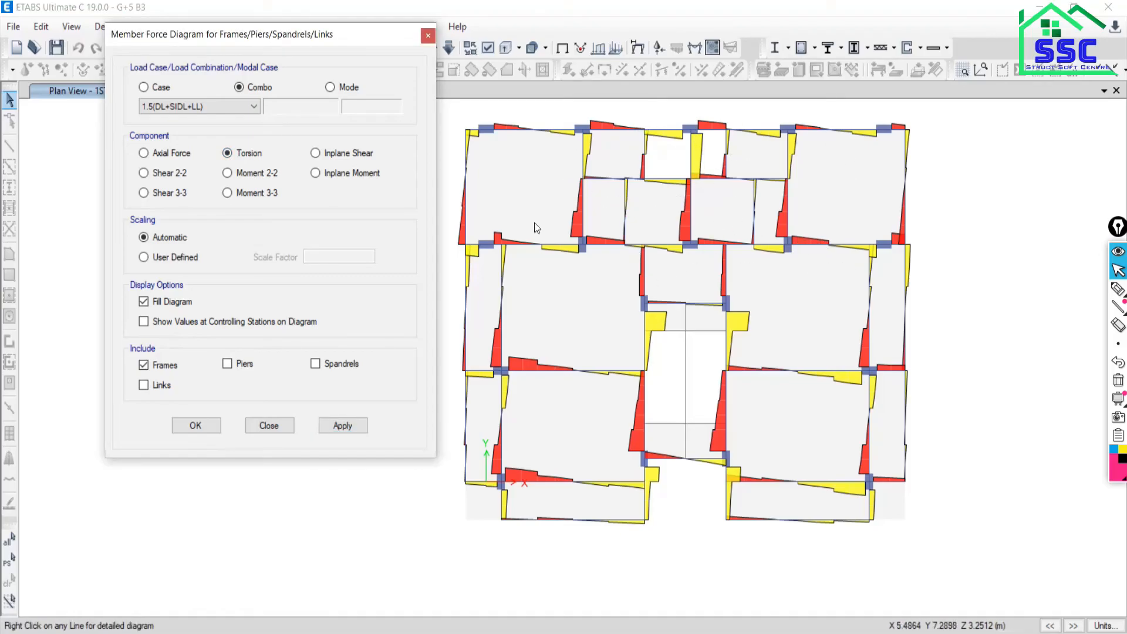
click(336, 427)
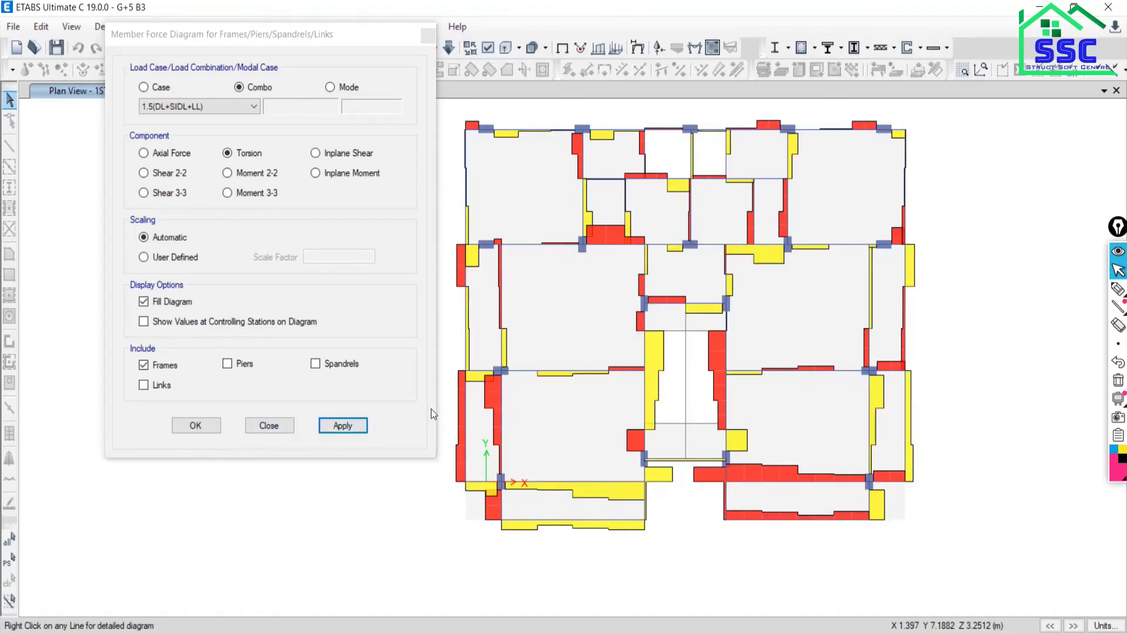